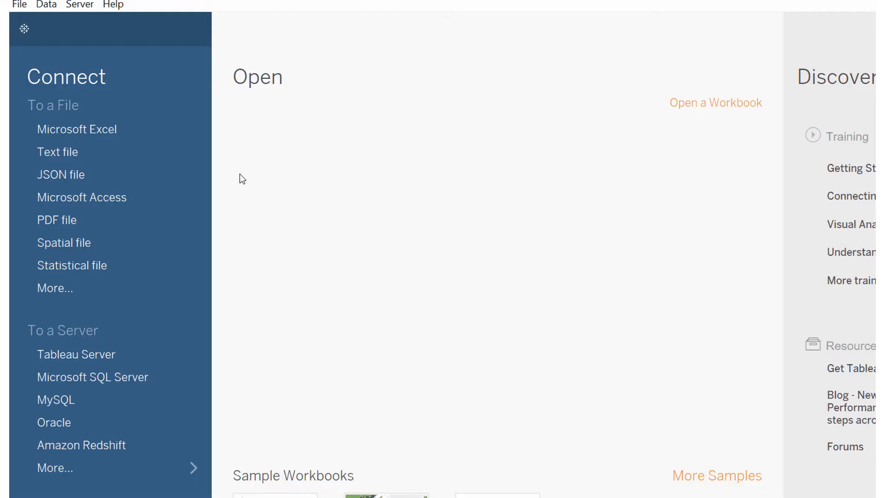
Step: Connect to the Sales Excel workbook in the Tableau Workshop\Data folder by pasting that folder path
click(131, 134)
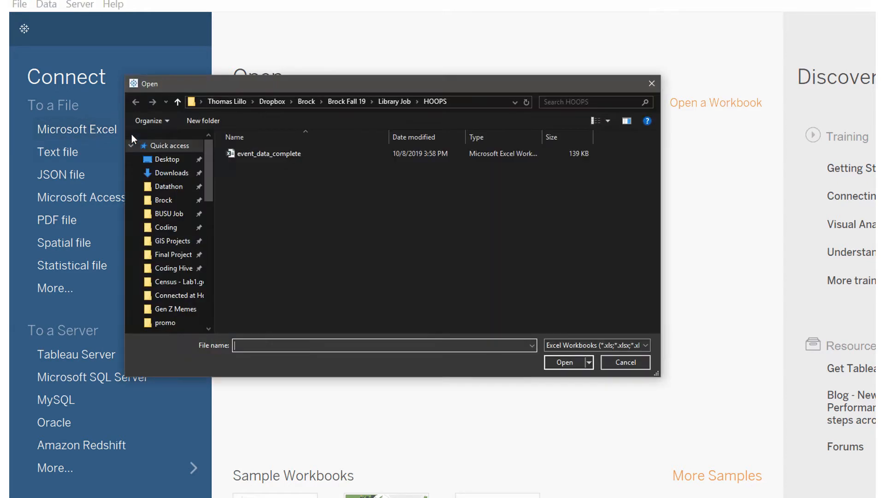
click(463, 104)
key(ctrl+v)
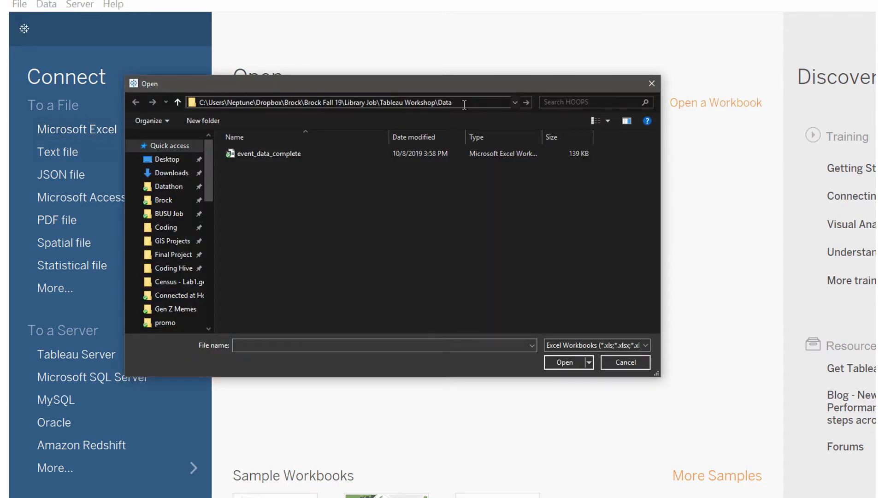
key(Return)
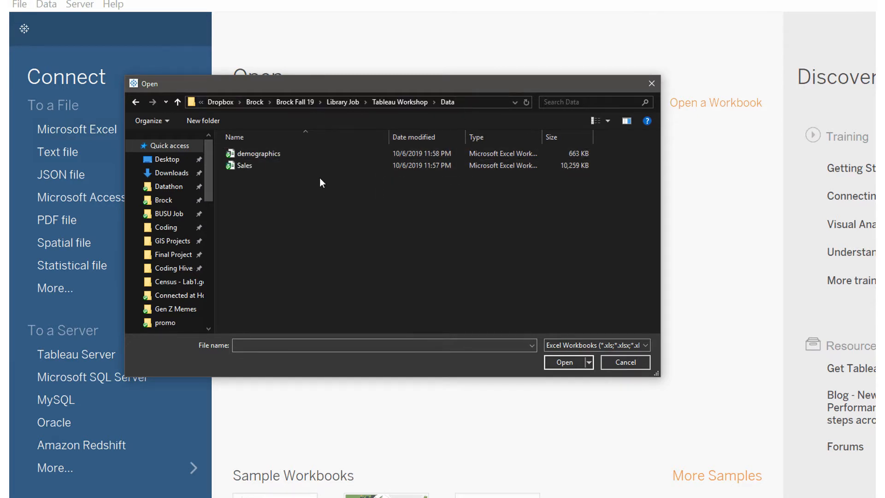
click(266, 167)
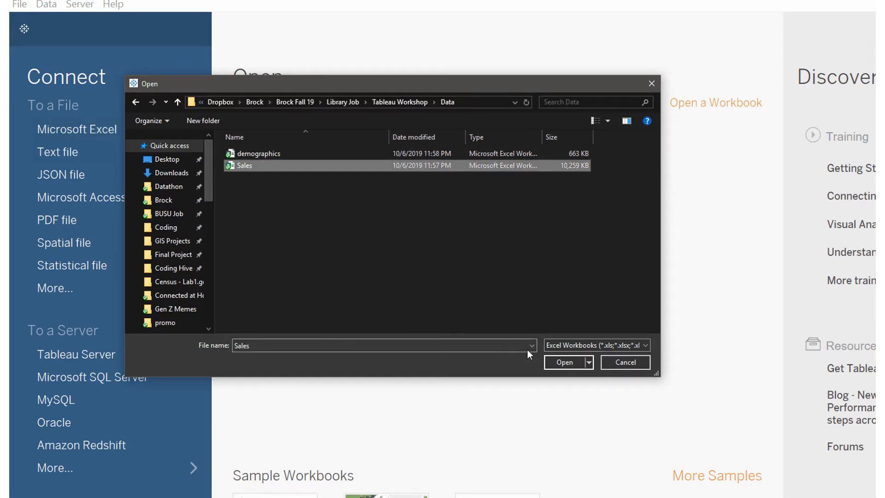
click(558, 362)
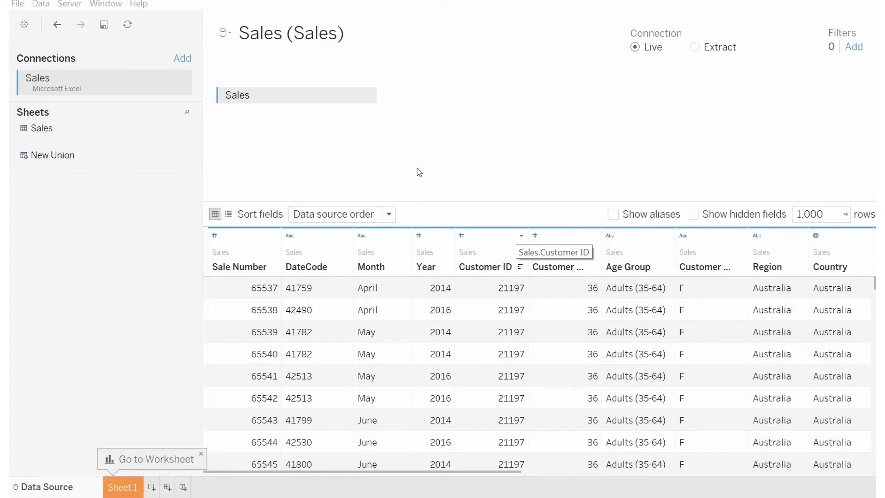
Step: Add a second Excel connection to the demographics workbook from the same Data folder
click(182, 58)
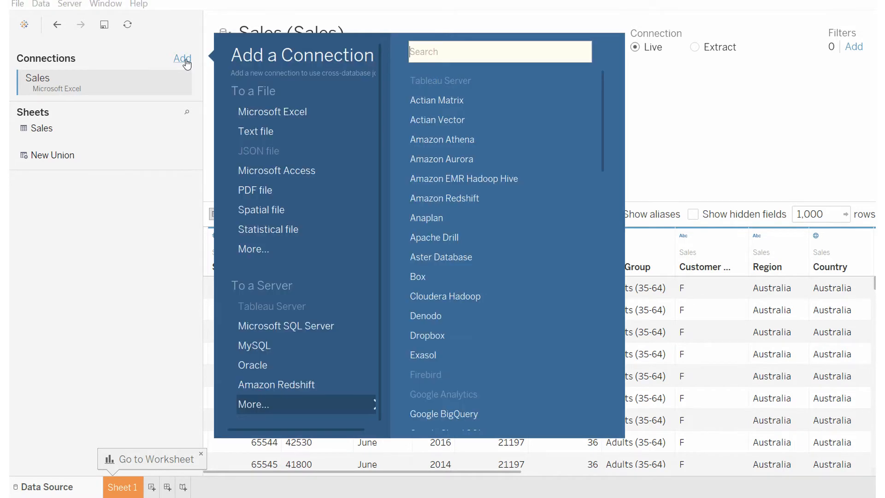
click(259, 111)
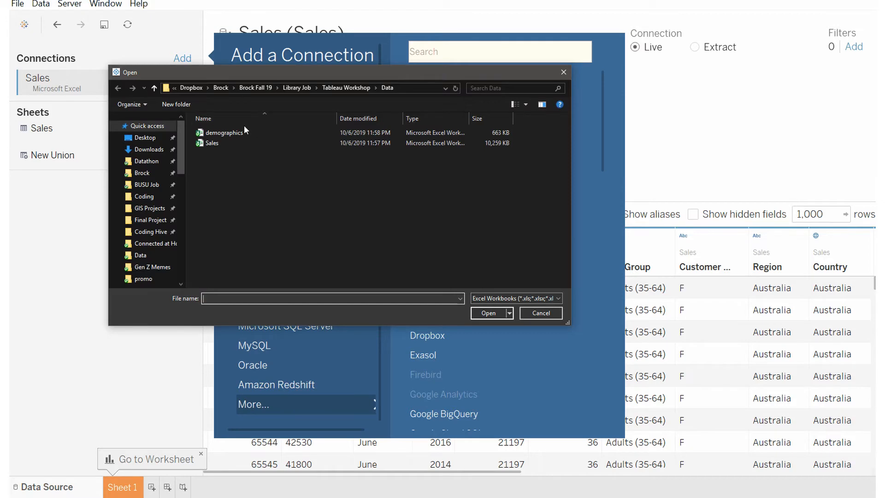
click(235, 132)
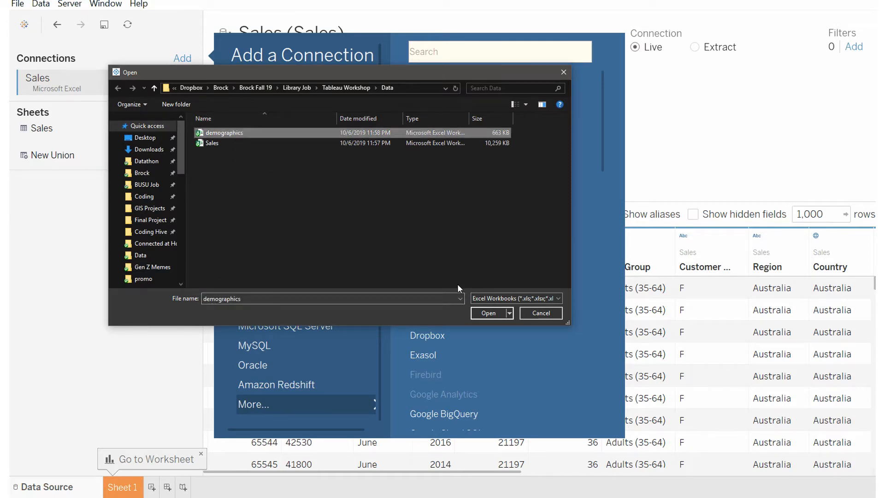
click(489, 312)
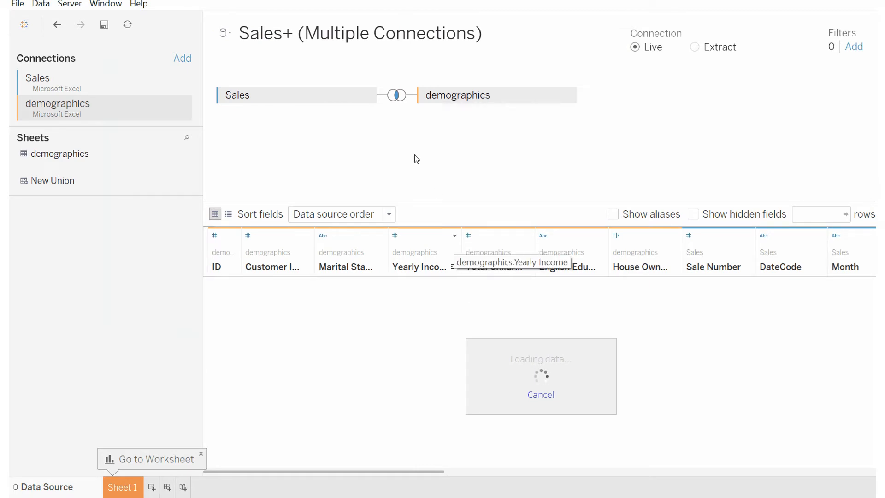
Step: Open the join settings between Sales and demographics to inspect the join type and Customer ID clause
click(397, 97)
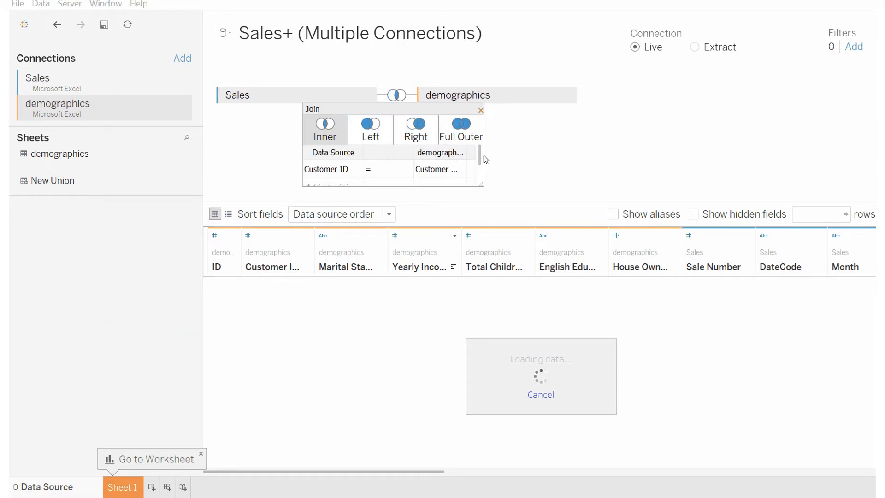
mouse_move(479, 156)
mouse_down()
mouse_move(482, 176)
mouse_move(479, 156)
mouse_up()
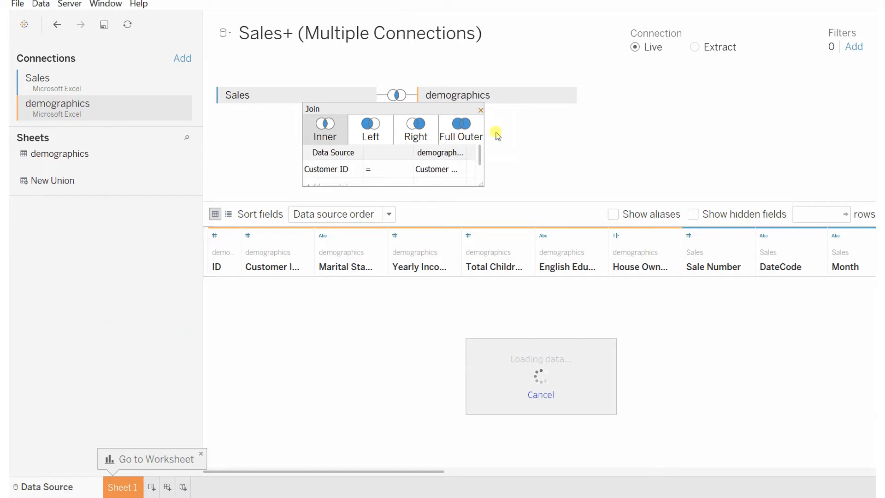
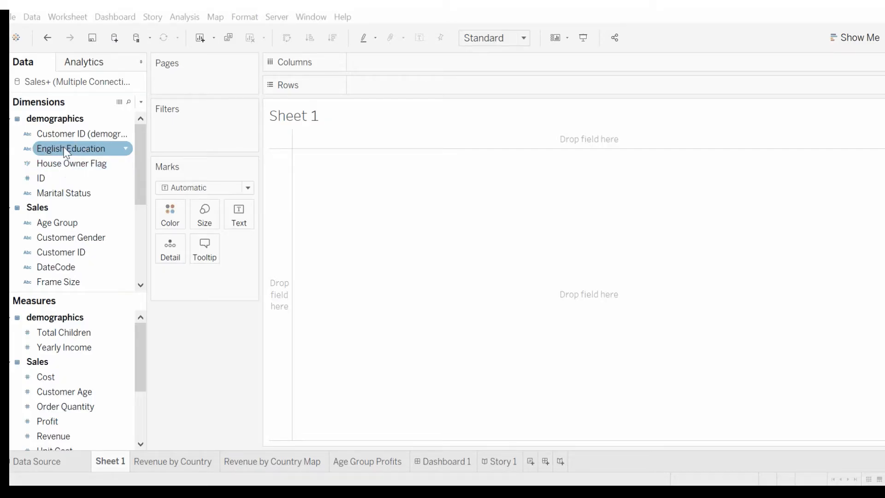
Step: Place Age Group on Columns and Product Category on Rows to build a crosstab
scroll(64, 156, down, 5)
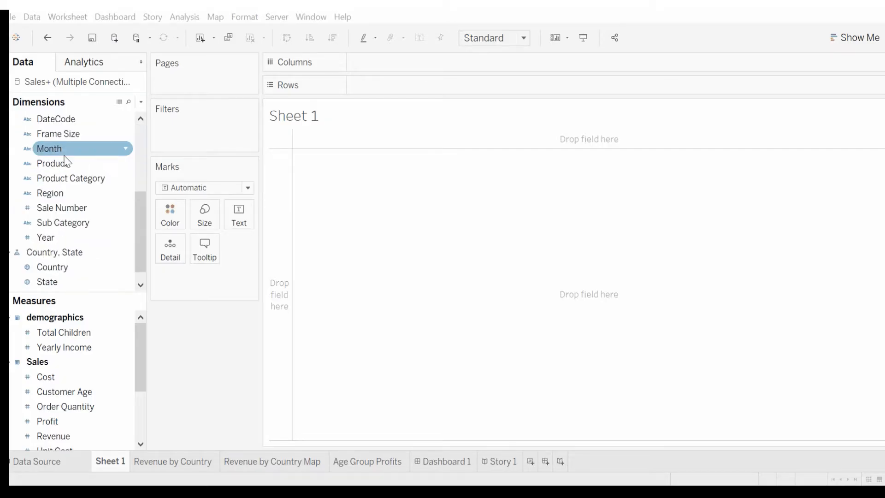
drag(135, 207, 136, 174)
drag(69, 148, 378, 65)
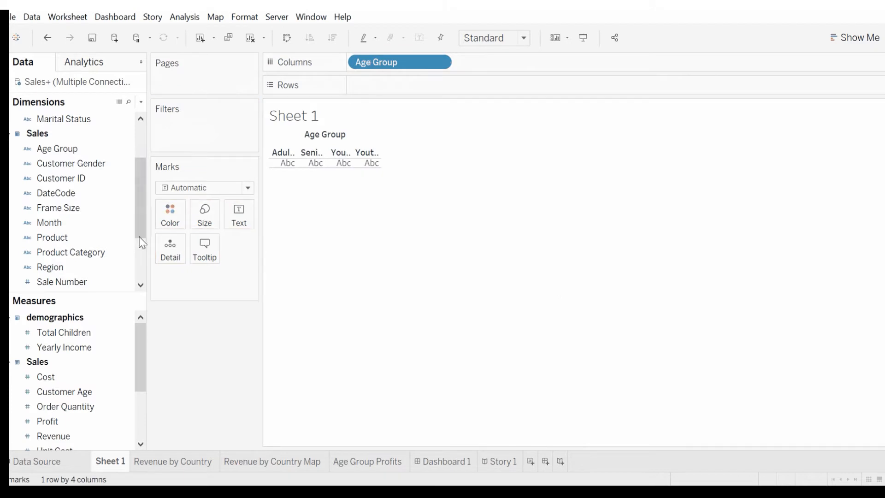
drag(61, 257, 400, 94)
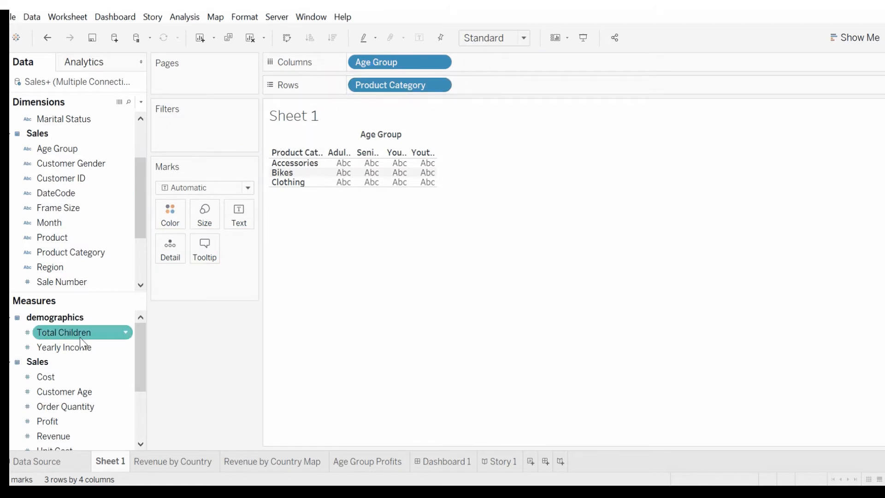
Step: Add Revenue to the crosstab as its text values
drag(141, 340, 138, 365)
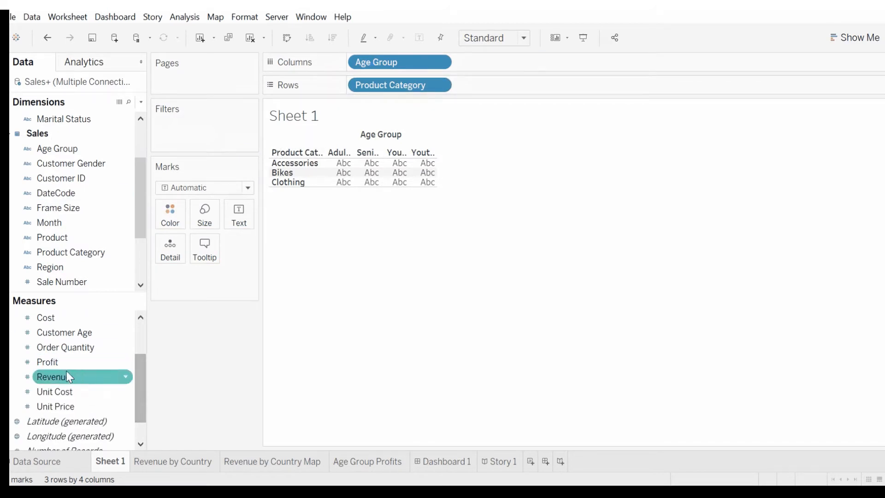
drag(49, 382, 362, 179)
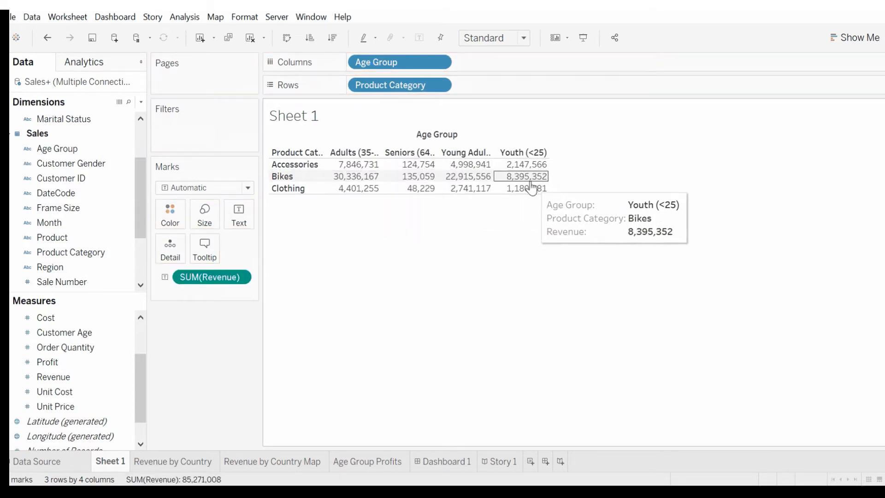
Step: Try encoding SUM(Revenue) as color, then return it to text
click(850, 37)
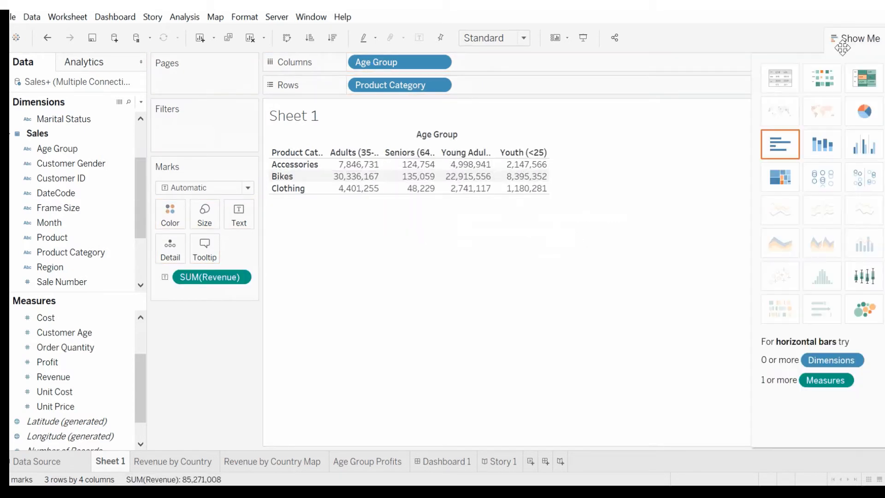
click(165, 277)
click(170, 294)
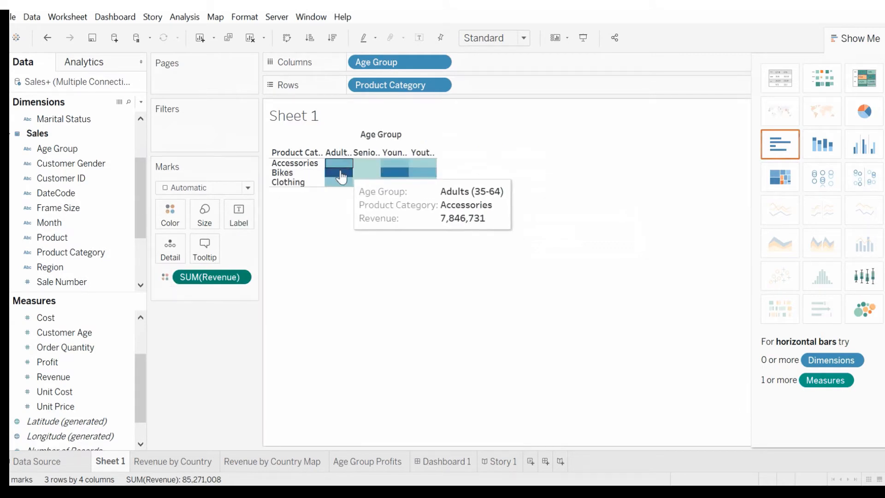
click(166, 277)
click(187, 294)
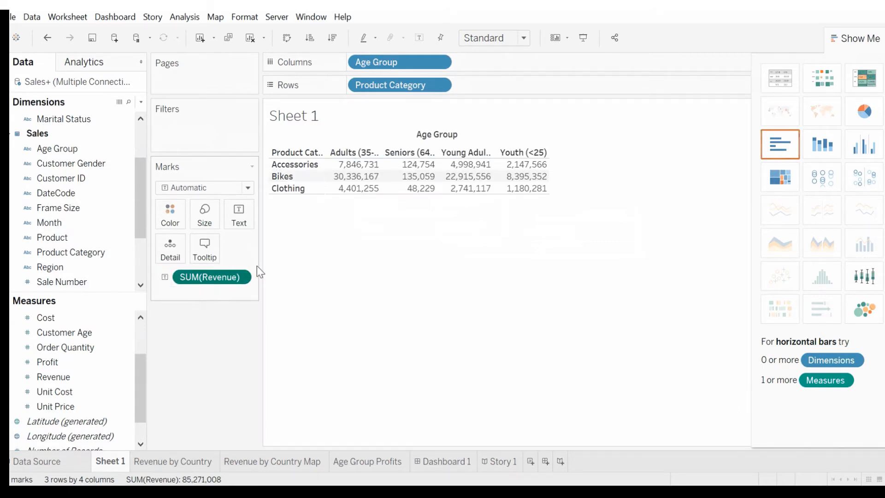
Step: Convert the revenue view to a heat map and then to a treemap using Show Me
click(829, 82)
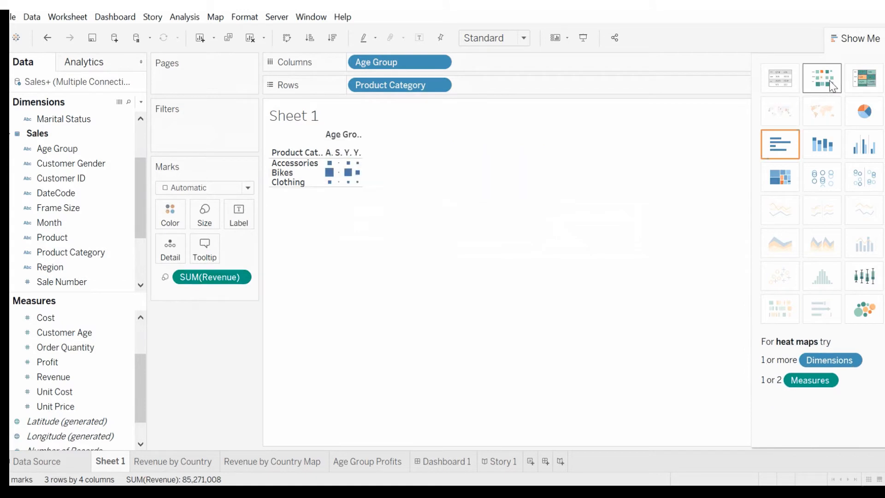
click(781, 177)
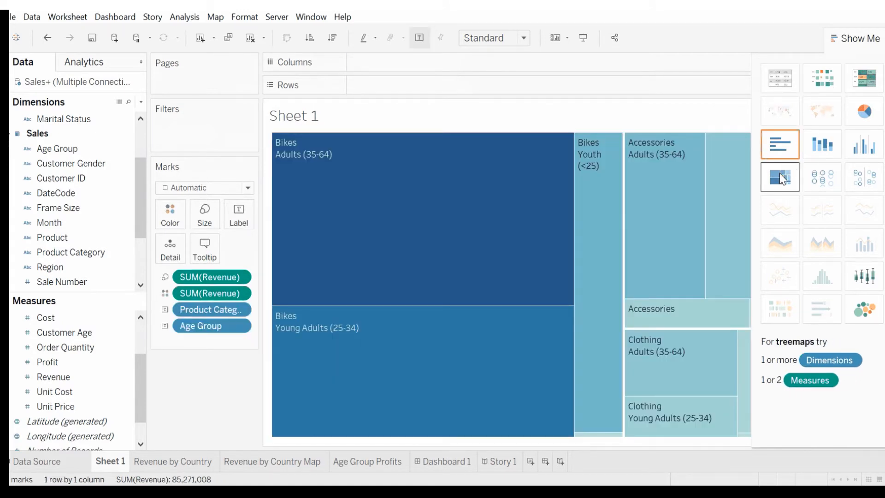
click(859, 38)
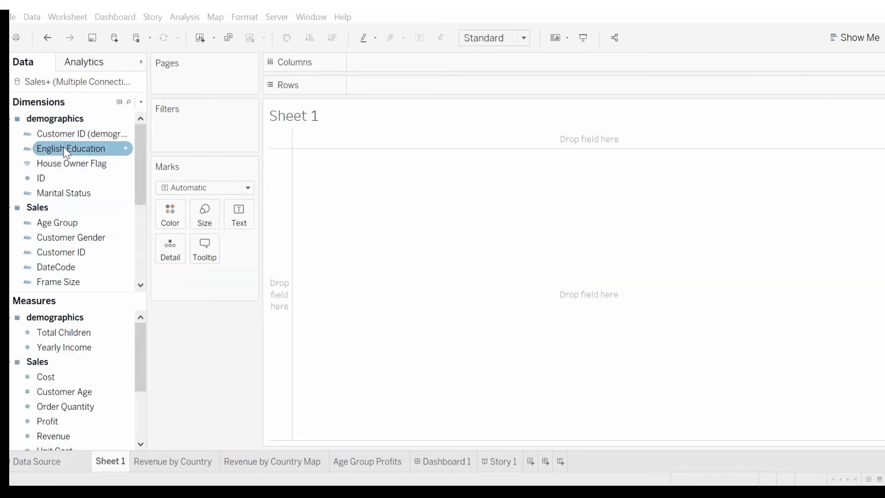
scroll(65, 152, down, 5)
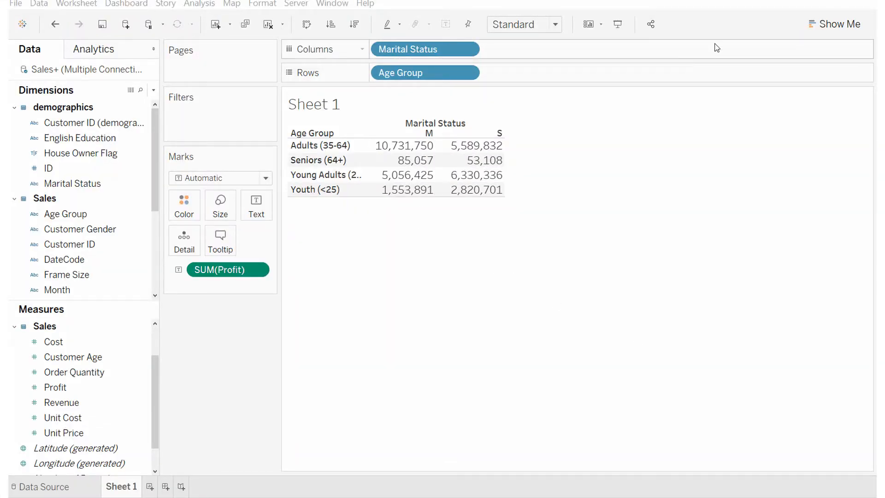
Step: Preview the Marital Status by Age Group profit table as heat map, highlight table, bars, stacked bars, treemap and packed bubbles
click(830, 24)
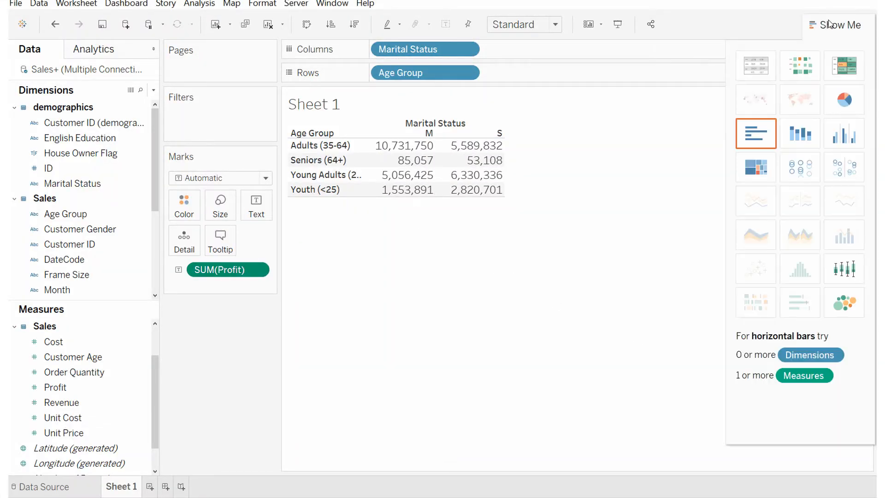
click(807, 67)
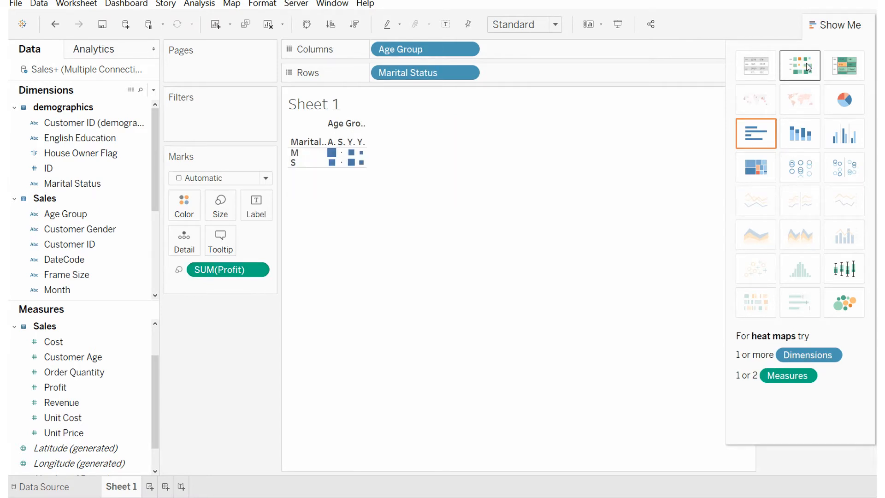
click(835, 68)
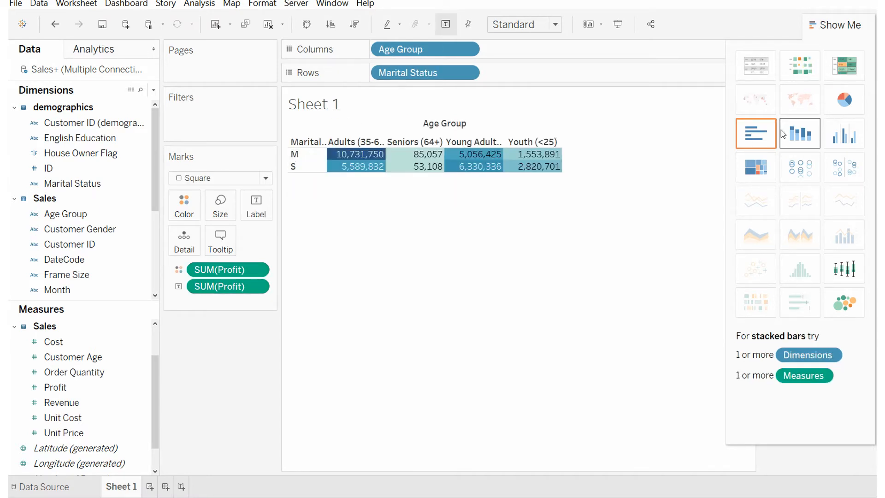
click(765, 141)
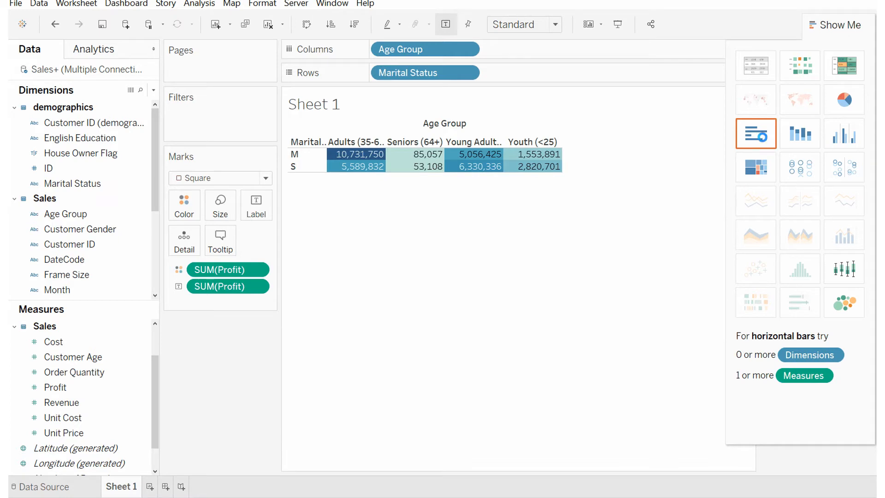
click(792, 137)
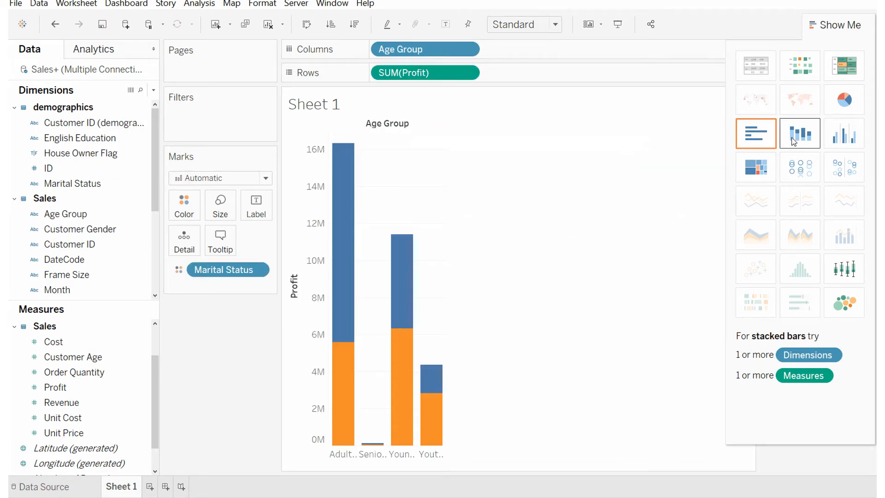
click(768, 170)
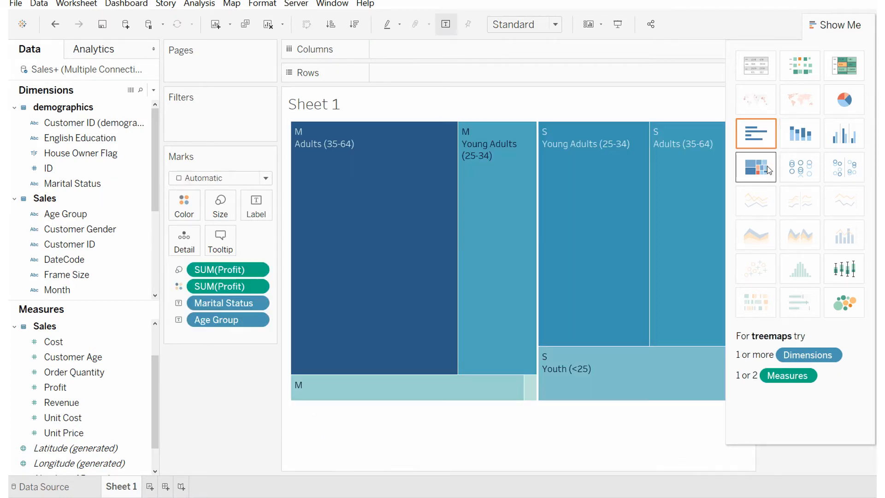
click(841, 300)
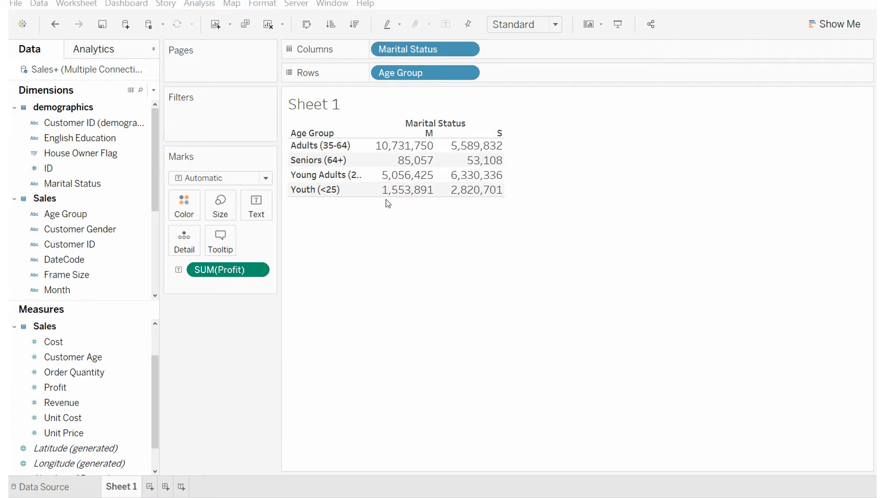
Step: Turn the Marital Status by Age Group profit table into a heat map with Show Me
click(830, 24)
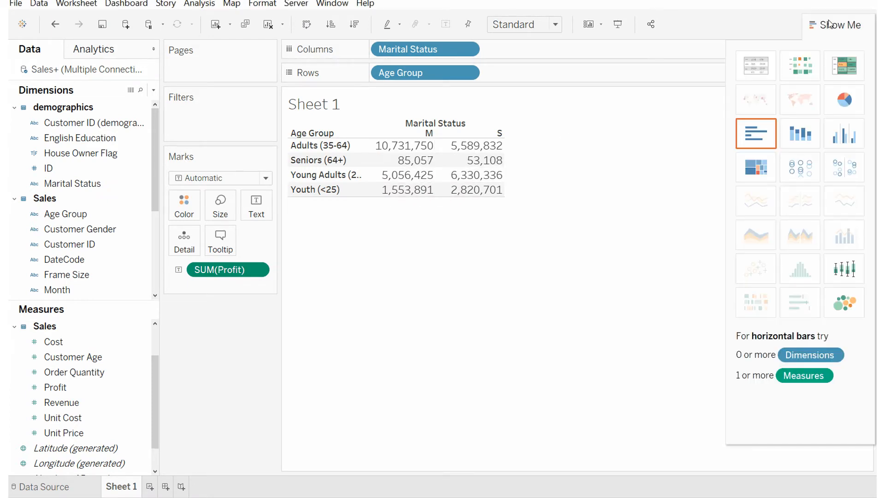
click(807, 66)
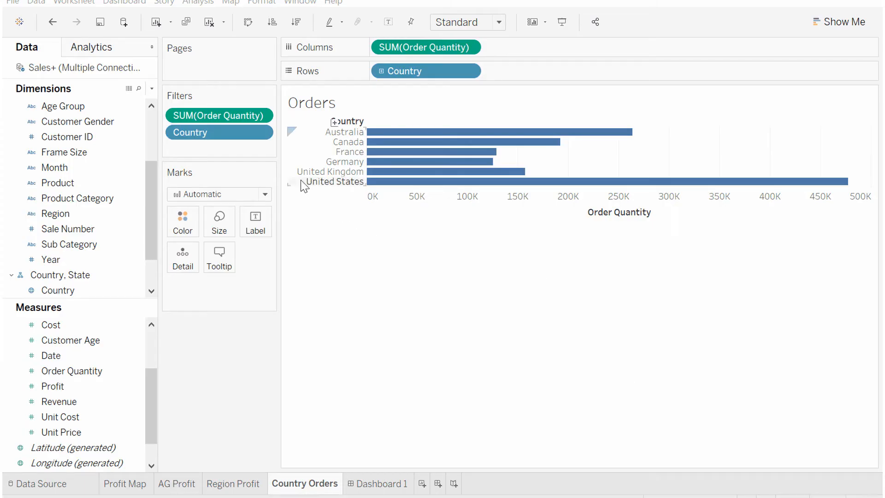
Step: Edit the Country filter to exclude Australia and Canada
click(262, 133)
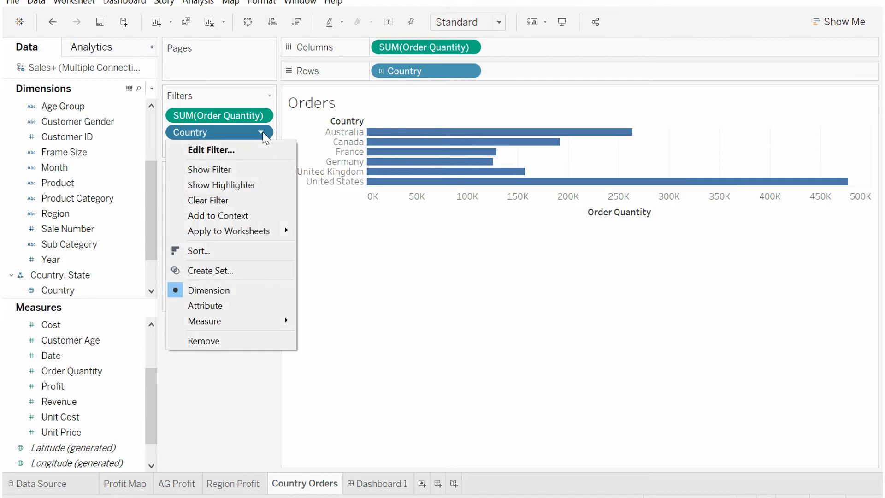
click(257, 147)
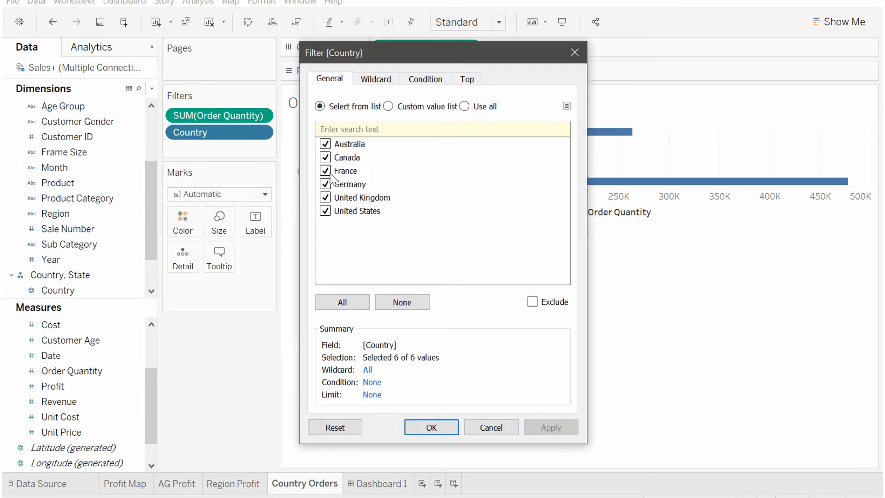
click(325, 143)
click(325, 158)
click(535, 427)
click(453, 427)
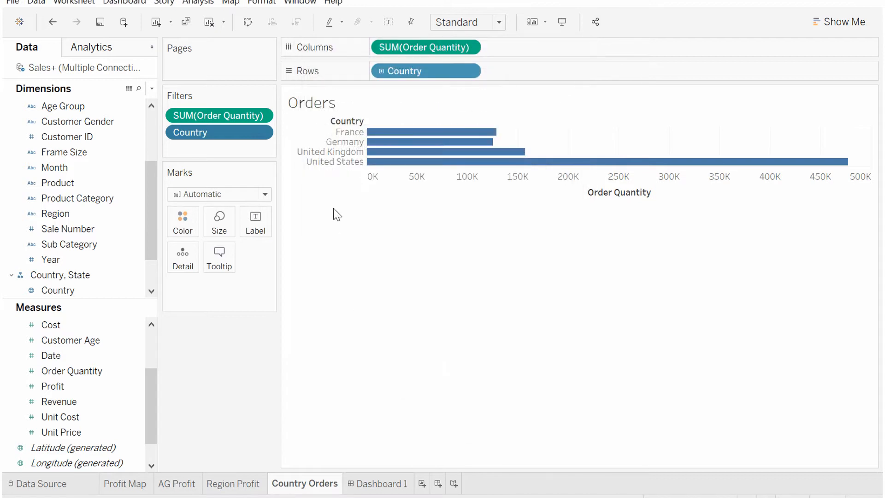
Step: Show the Country filter card and select all countries in it
click(260, 132)
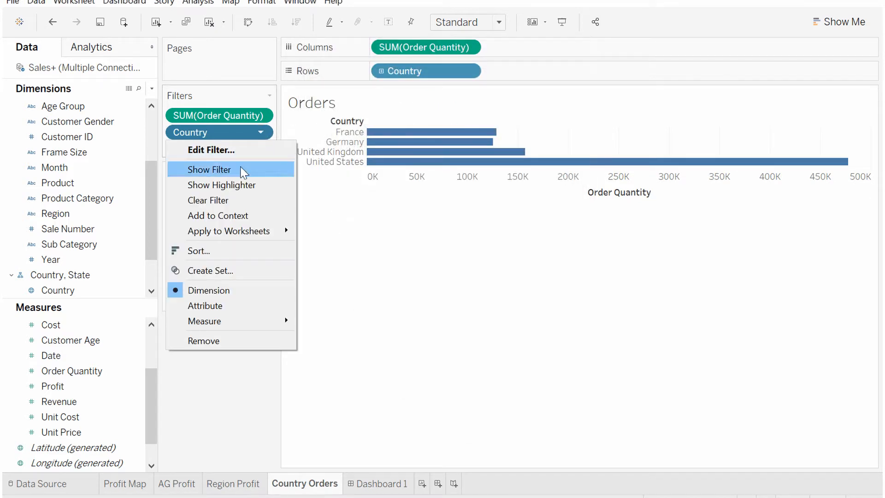
click(241, 170)
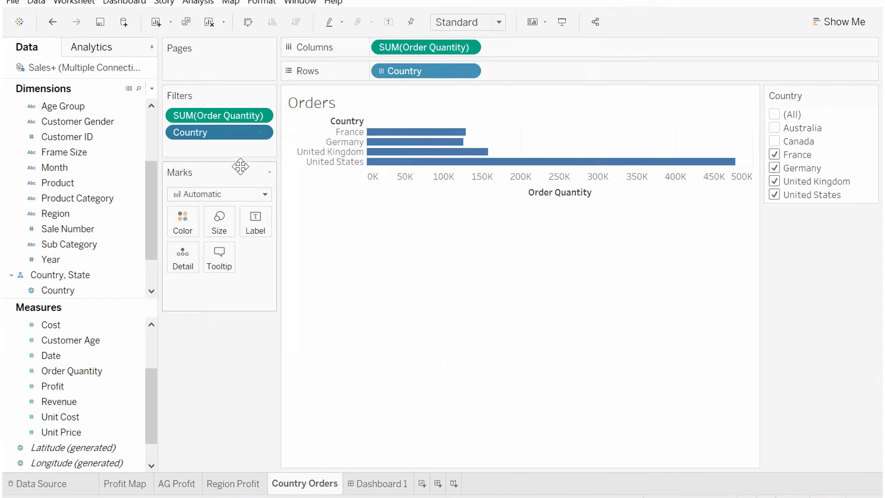
click(775, 114)
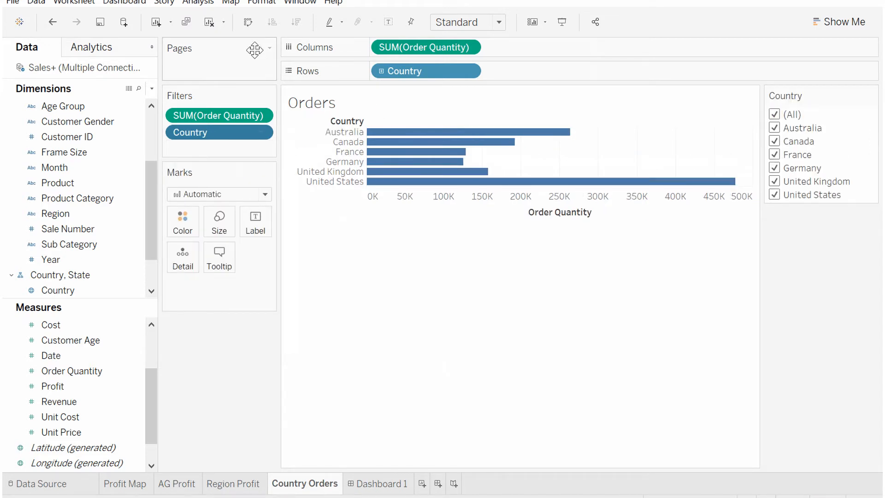
Step: Swap rows and columns so the order quantity bars run vertically by country
click(247, 24)
click(247, 29)
click(247, 28)
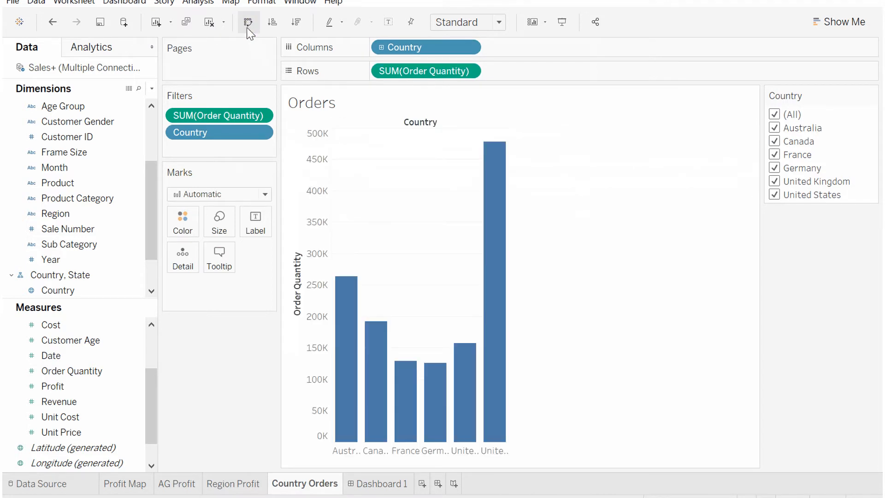
Step: Sort the countries in ascending order of order quantity
click(297, 23)
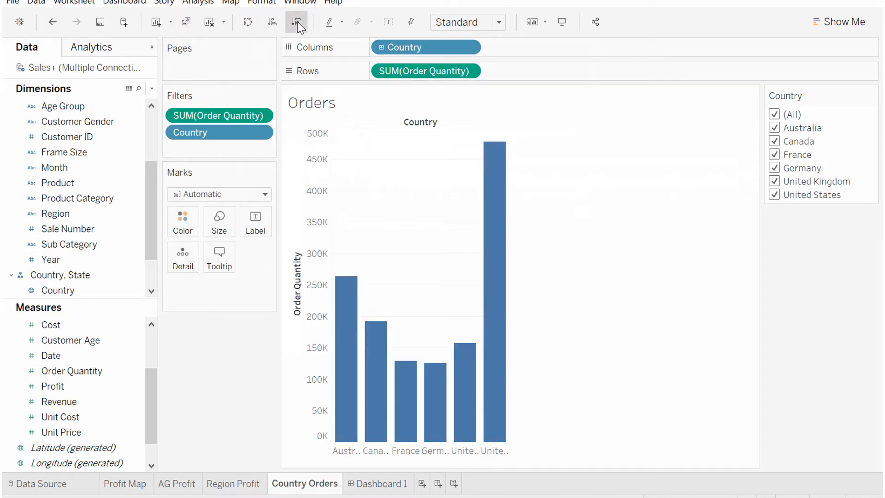
click(278, 24)
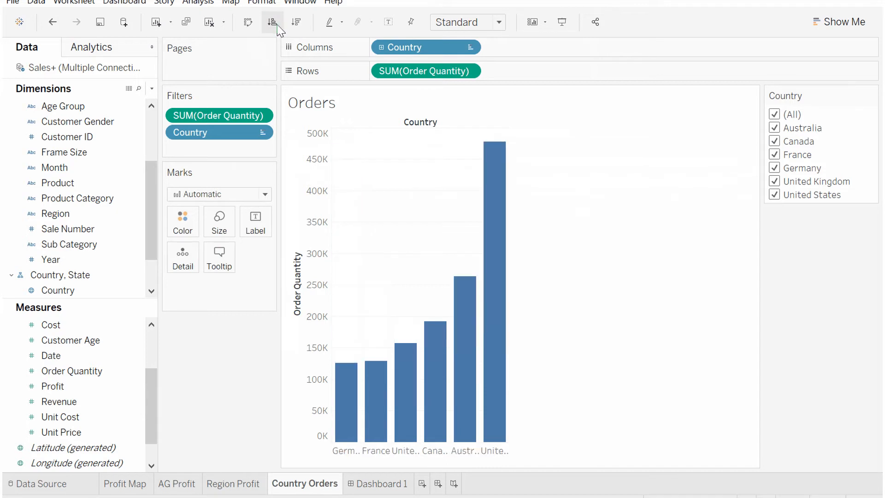
Step: Color the bars green
click(194, 225)
click(239, 262)
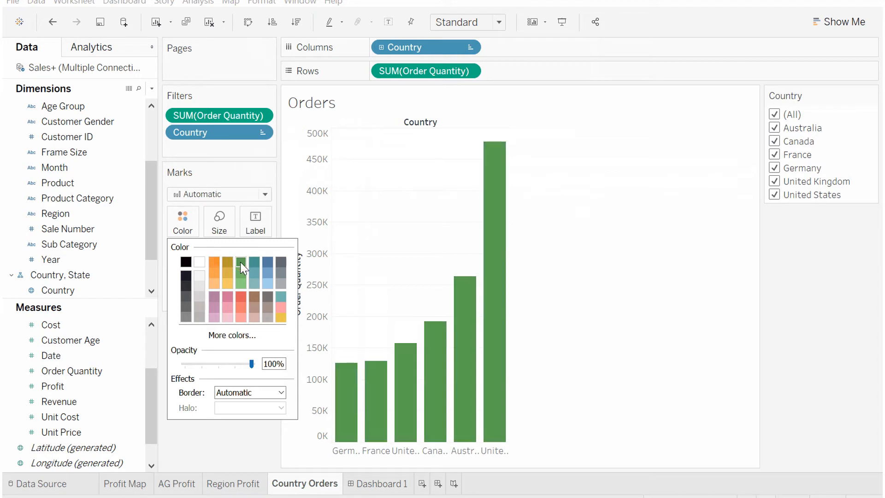
Step: Show mark labels on the bars and make the label font bold
click(256, 220)
click(282, 251)
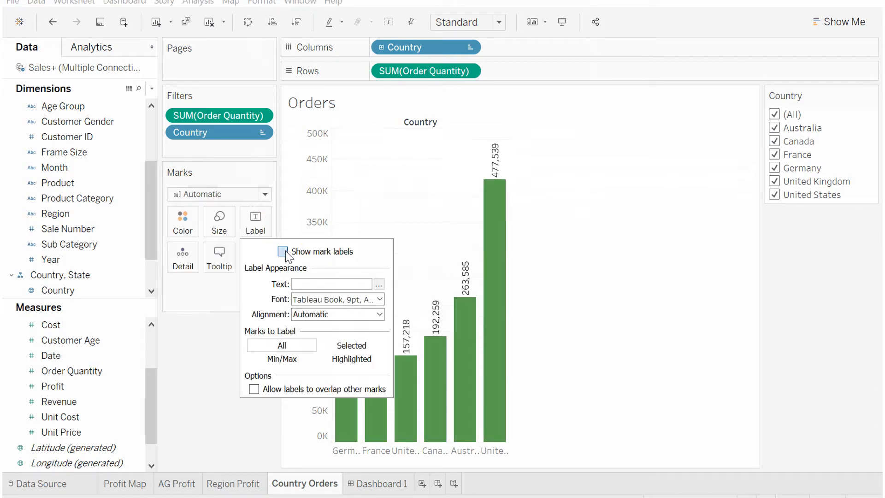
click(331, 299)
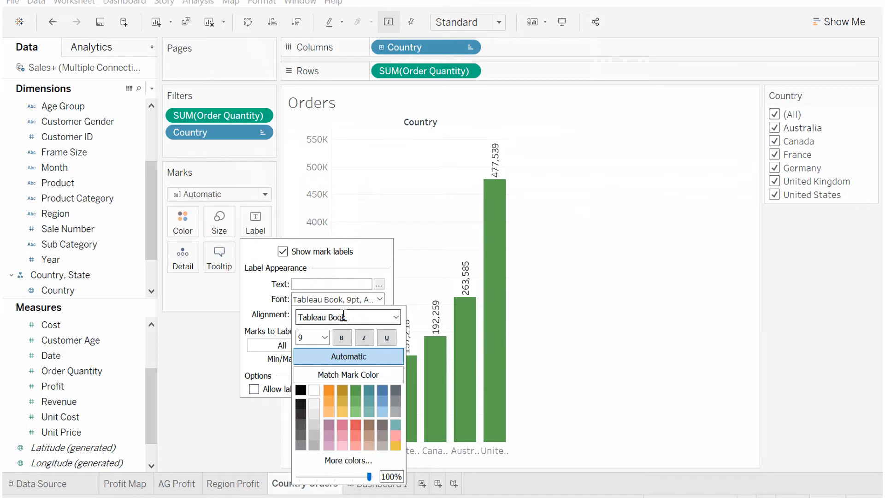
click(344, 339)
click(216, 322)
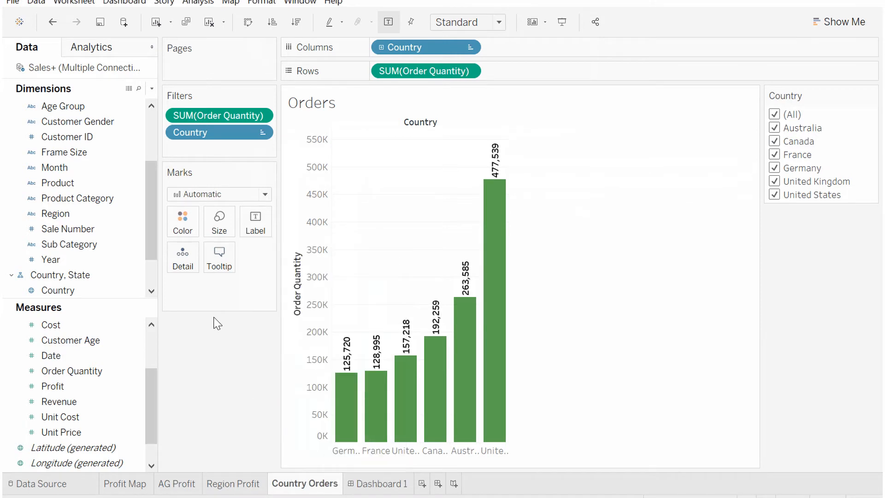
Step: Show the Caption and Summary cards alongside the Orders chart
click(535, 26)
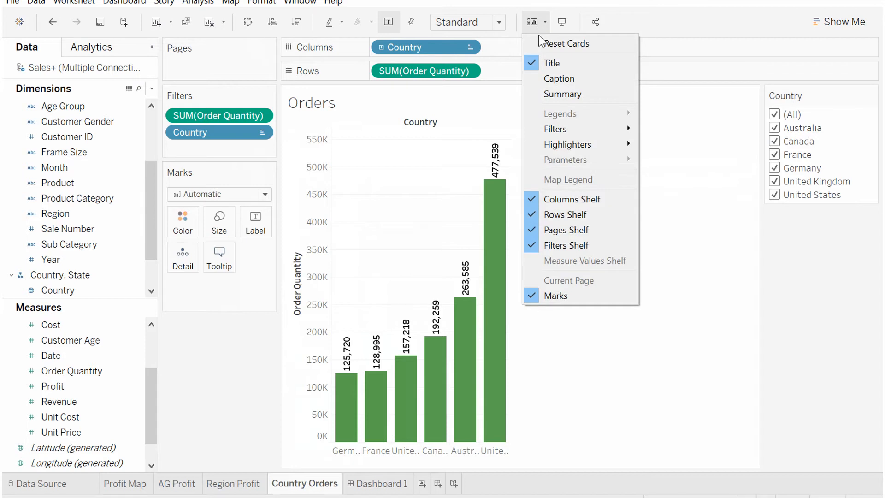
click(551, 79)
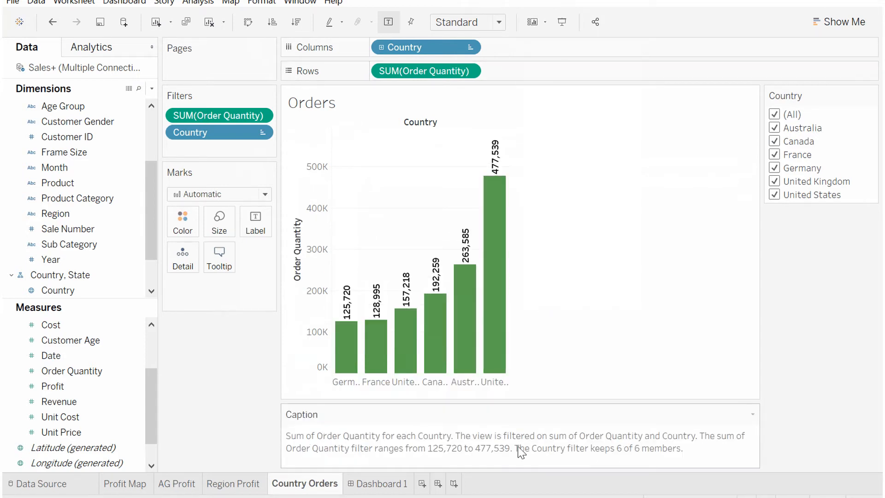
click(535, 22)
click(554, 96)
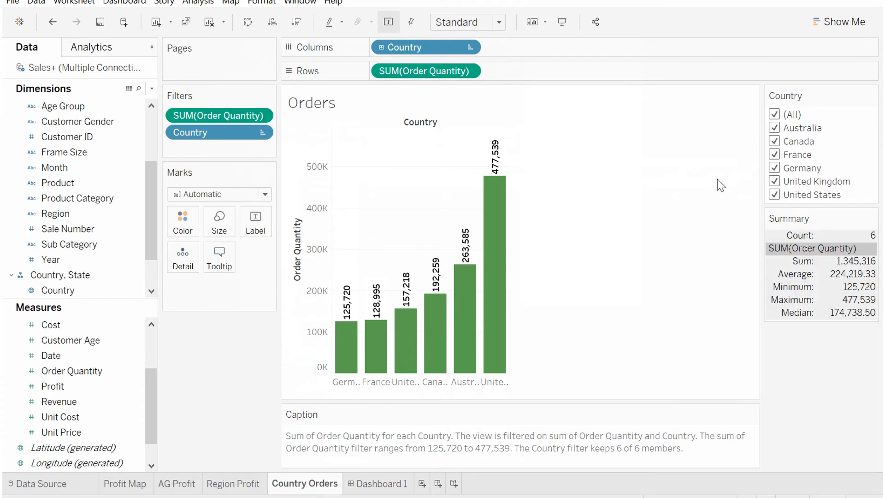
Step: Hide the Caption and Summary cards again
click(538, 24)
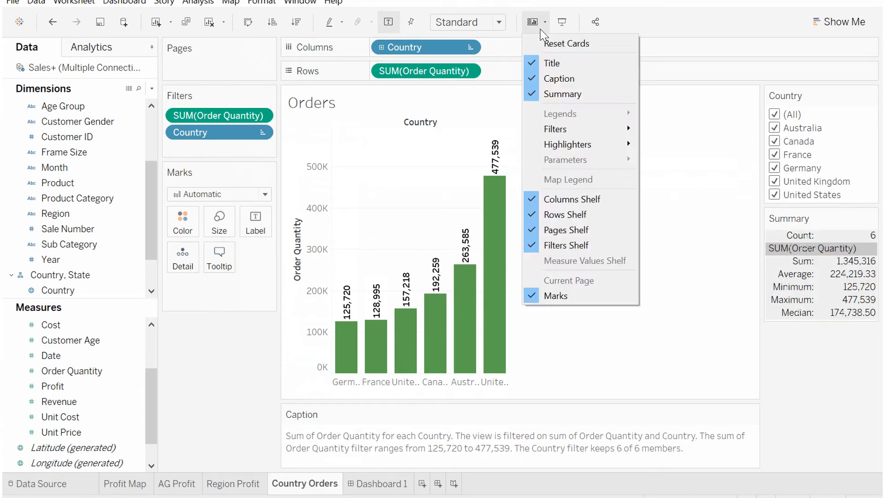
click(544, 78)
click(538, 30)
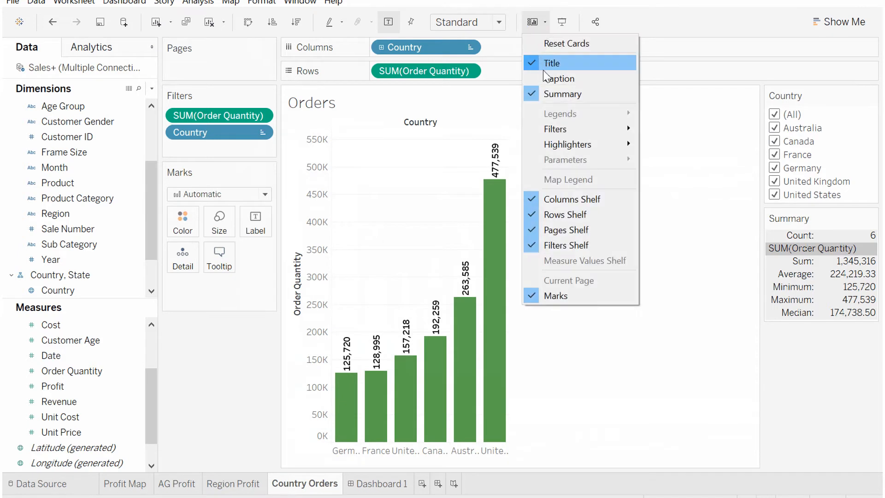
click(543, 91)
Step: Change the worksheet title to "Orders by Country"
double_click(421, 102)
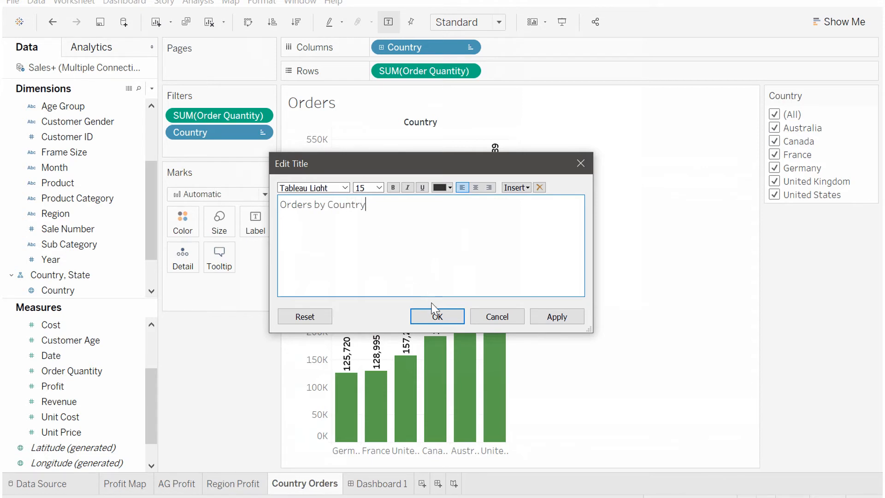
click(436, 316)
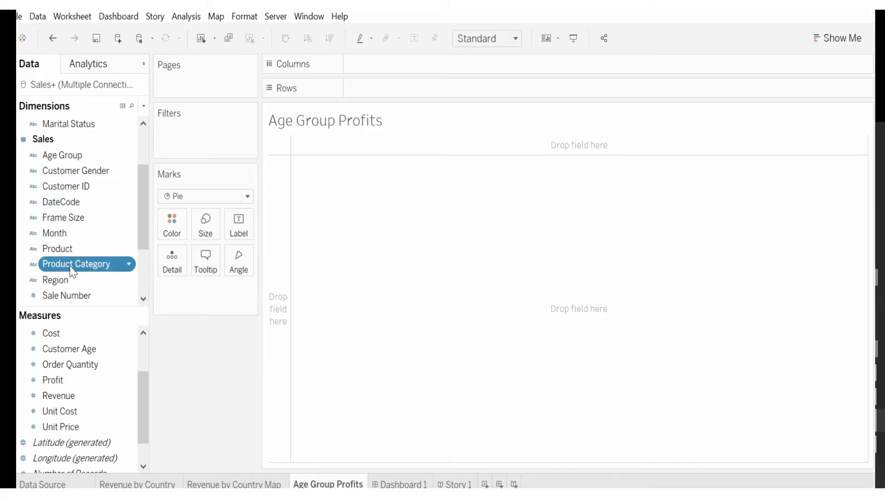
Step: On the Age Group Profits sheet, put Product Category on rows and Profit on mark size
mouse_move(73, 271)
mouse_down()
mouse_move(198, 107)
mouse_move(369, 79)
mouse_move(288, 201)
mouse_up()
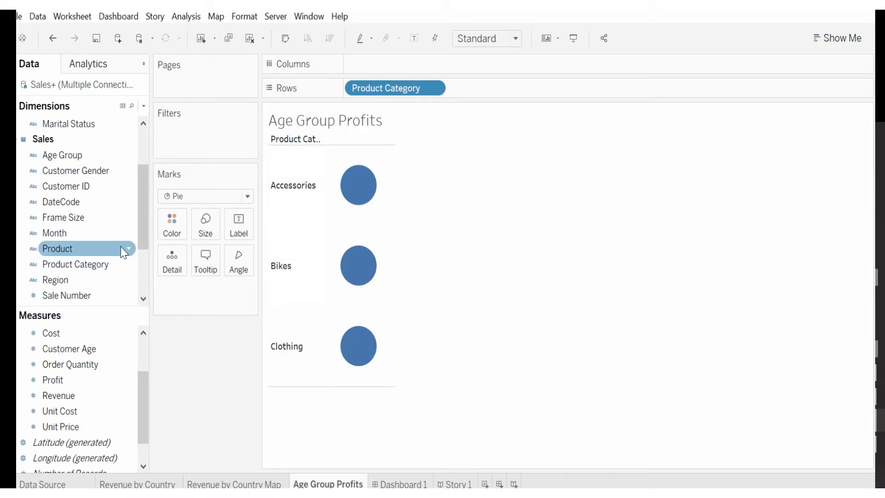
drag(74, 384, 357, 257)
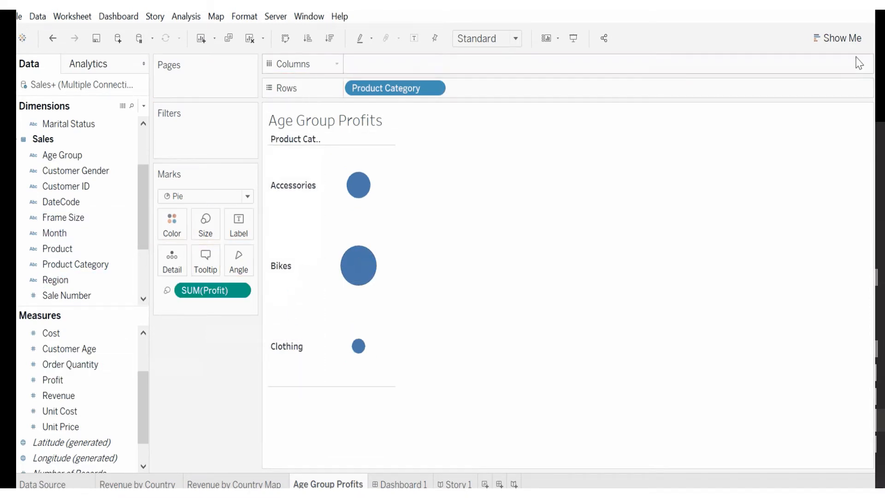
Step: Convert the view into a pie chart using Show Me
click(850, 37)
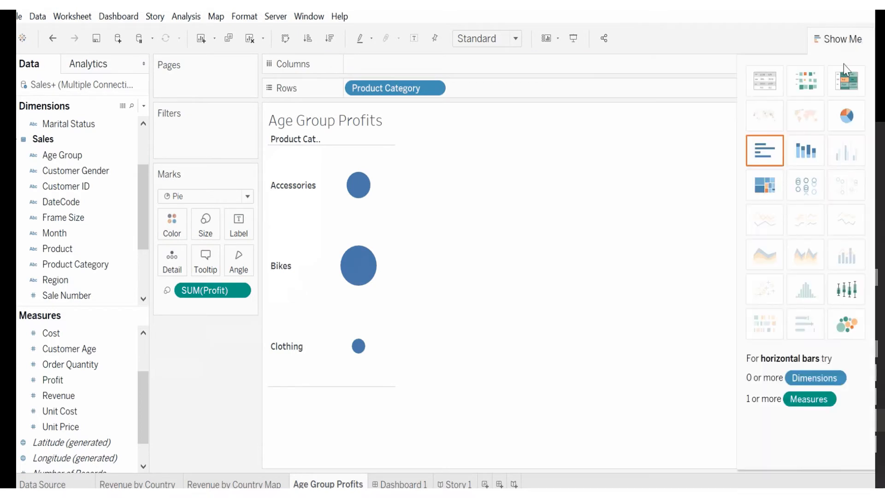
click(851, 121)
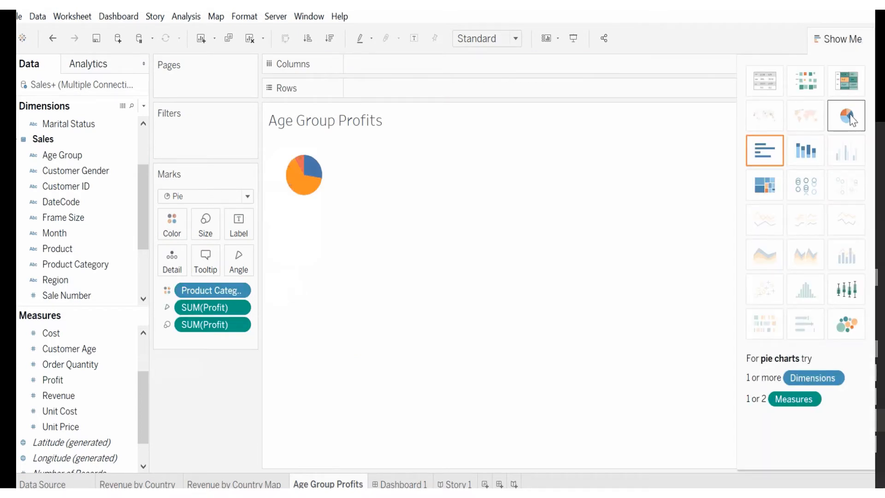
Step: Turn on mark labels for the pie chart
click(240, 306)
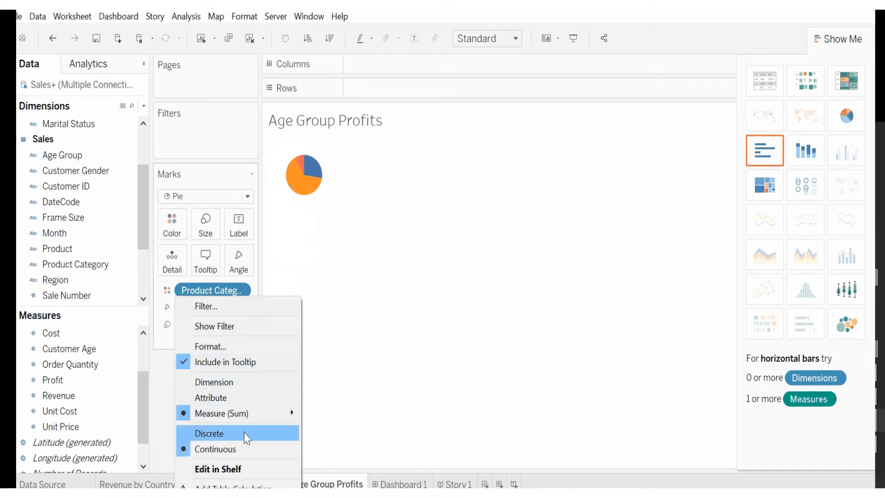
click(349, 333)
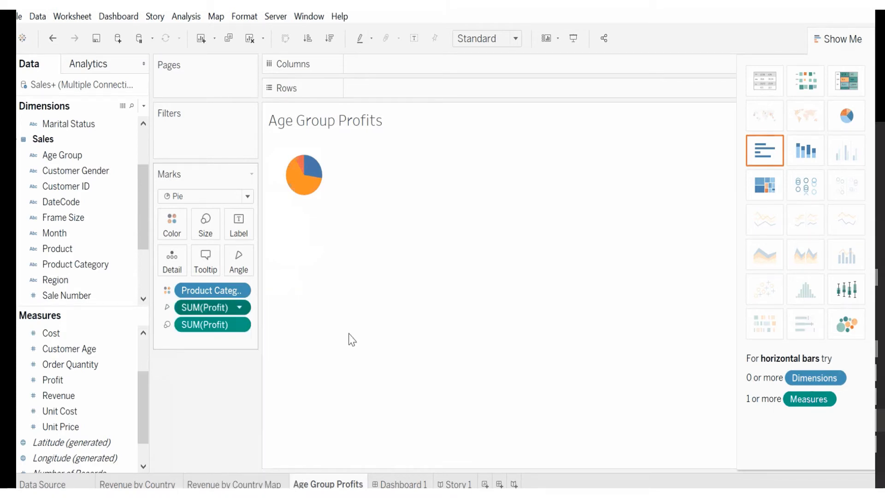
click(238, 230)
click(263, 254)
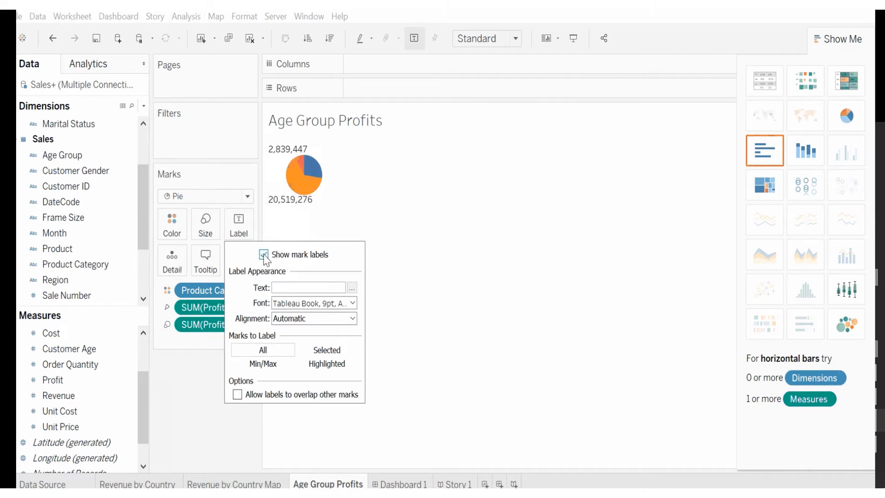
click(314, 168)
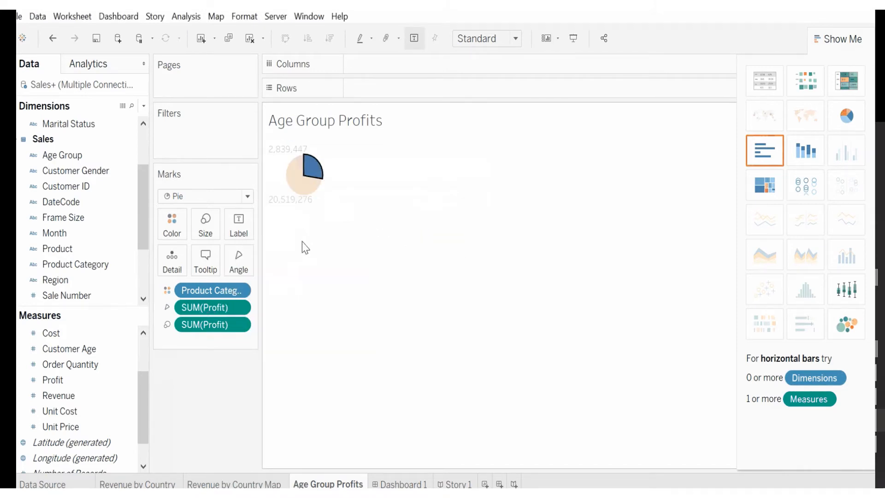
click(305, 246)
Step: Switch the visualization to stacked vertical bars of profit by product category
mouse_move(297, 168)
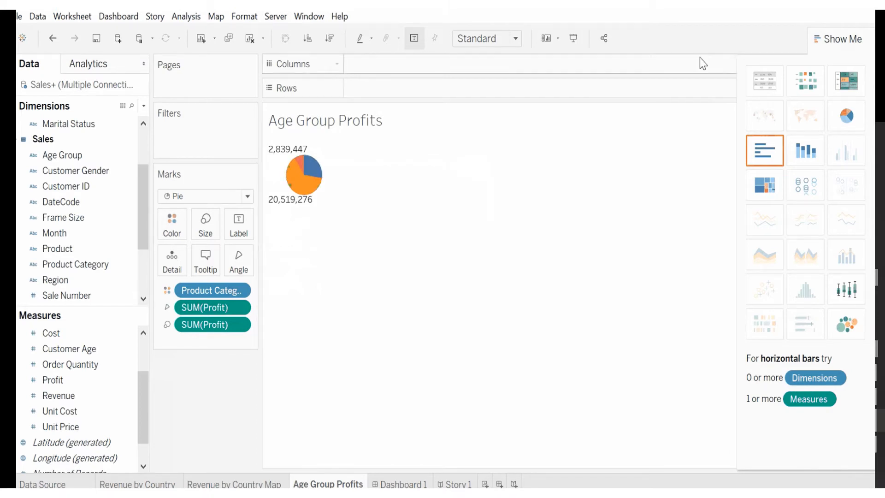
click(804, 148)
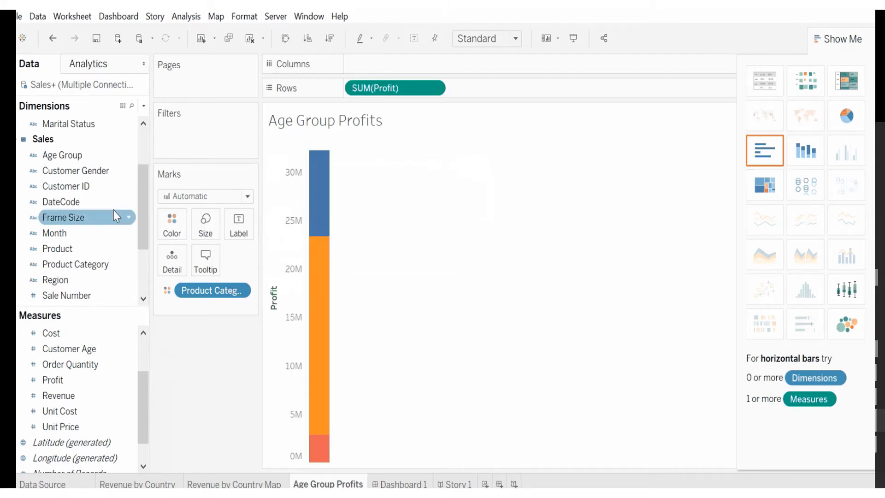
Step: Add Age Group to columns and widen the bars
drag(73, 157, 415, 64)
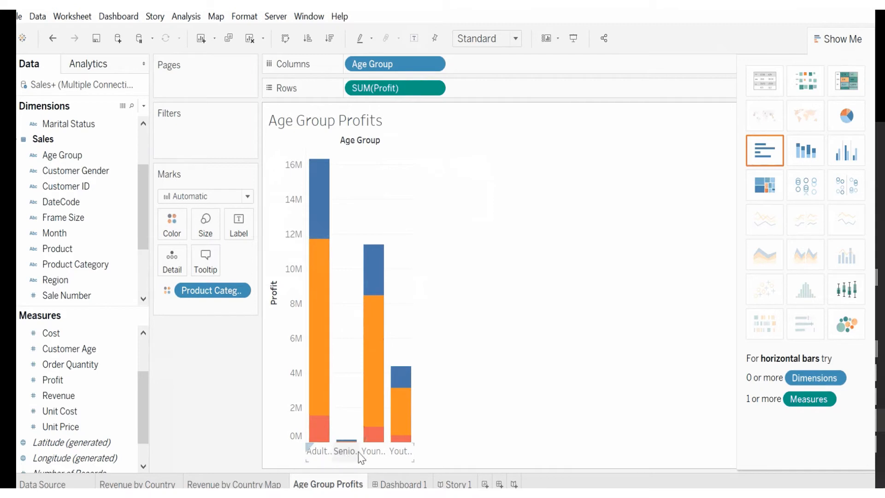
drag(415, 454, 573, 454)
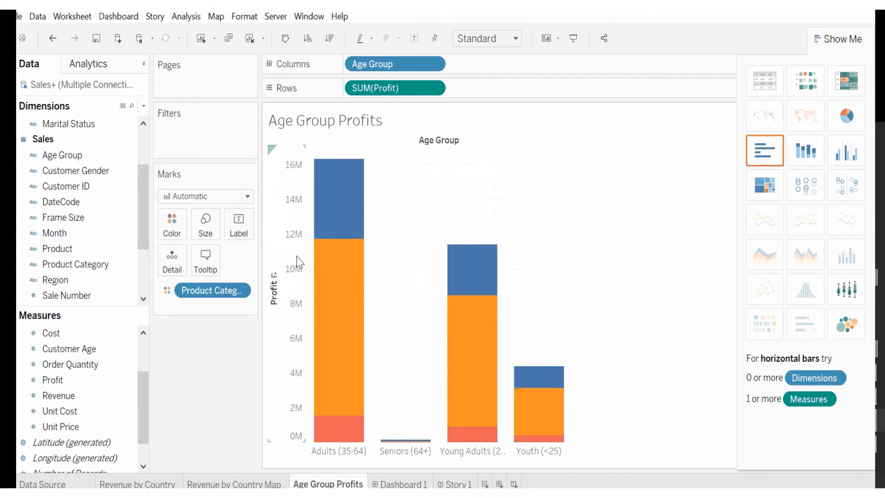
click(869, 33)
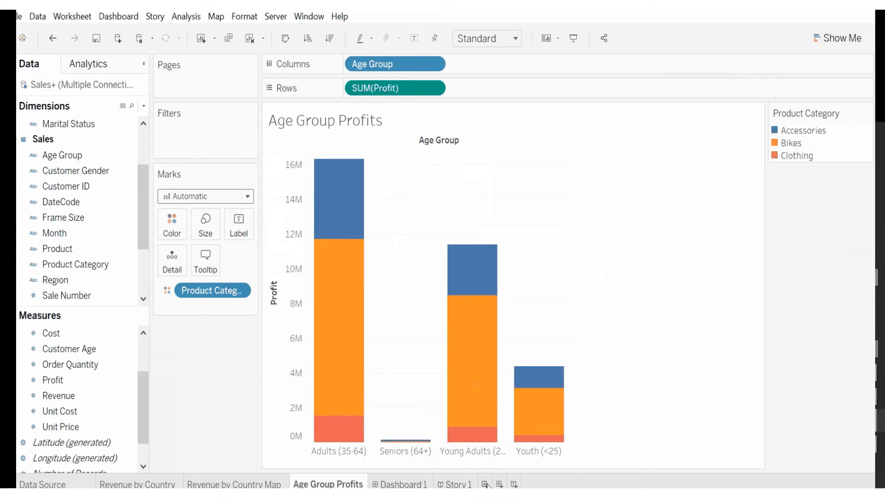
Step: Create a new worksheet with Product Category on rows and Region on columns
key(ctrl+m)
drag(69, 264, 283, 220)
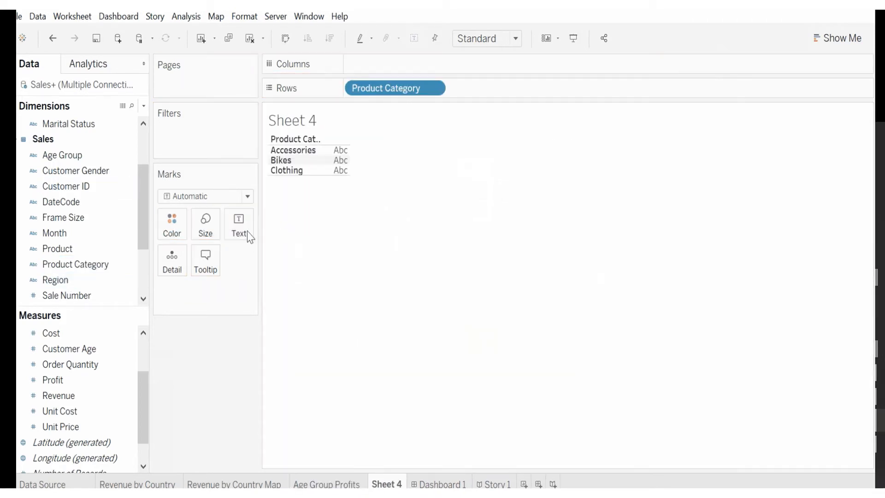
click(73, 263)
drag(66, 286, 397, 69)
Step: Widen the region columns of the text table
drag(385, 134, 366, 74)
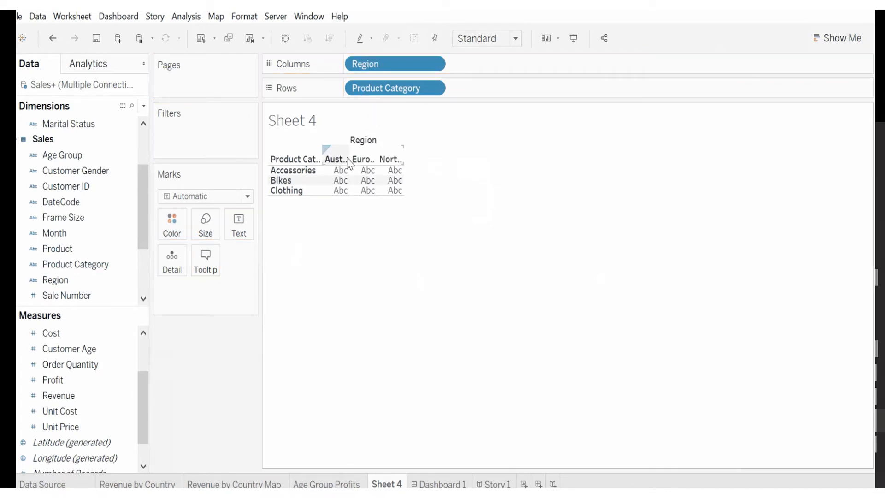
click(401, 155)
drag(403, 154, 454, 162)
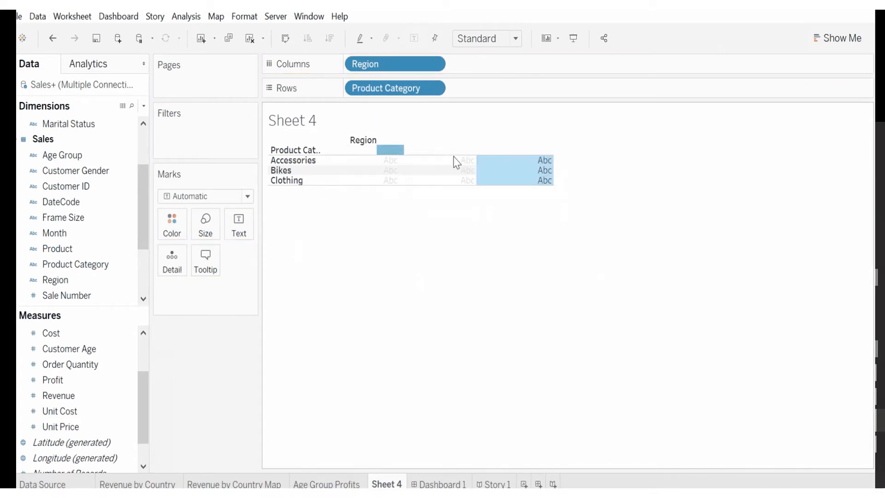
click(468, 219)
Step: Add Profit as the values of the product category by region table
click(838, 38)
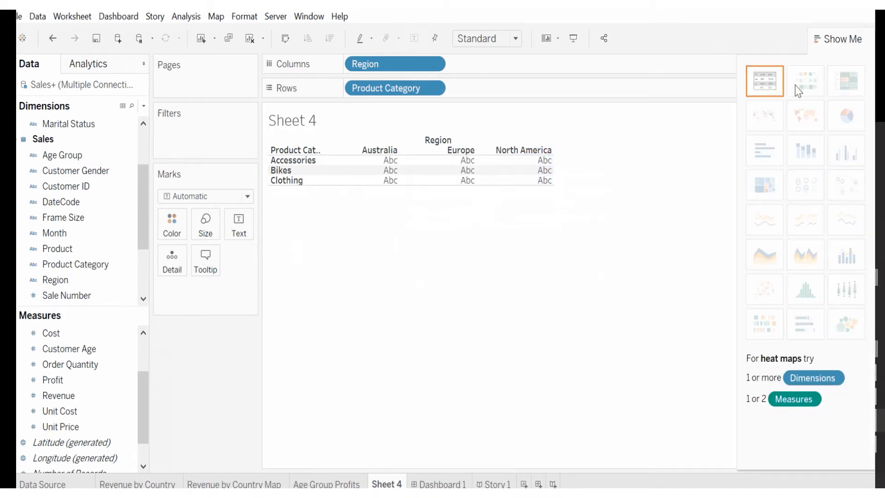
drag(56, 387, 438, 221)
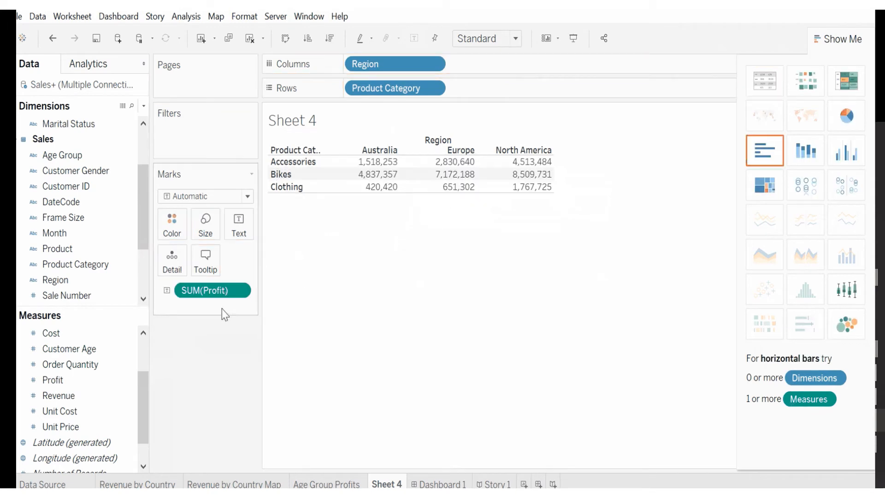
Step: Turn the table into a highlight table using Show Me
click(808, 82)
click(847, 86)
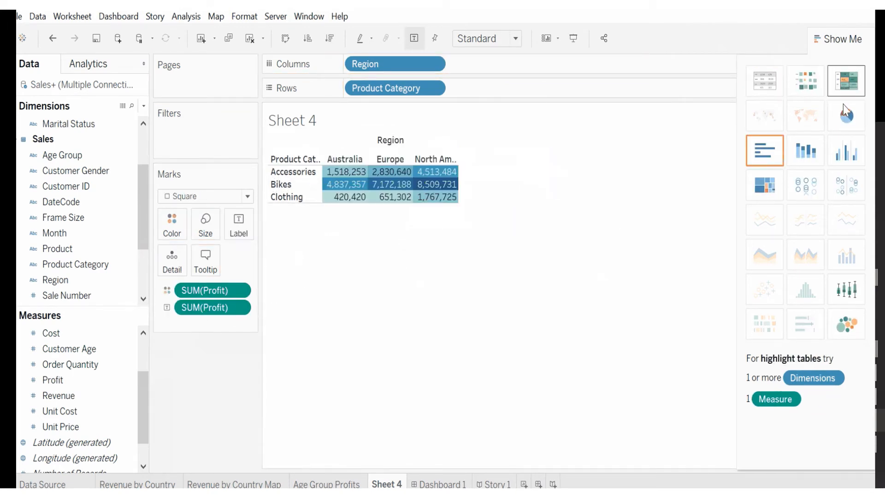
Step: Convert the view into a treemap and close Show Me
click(761, 188)
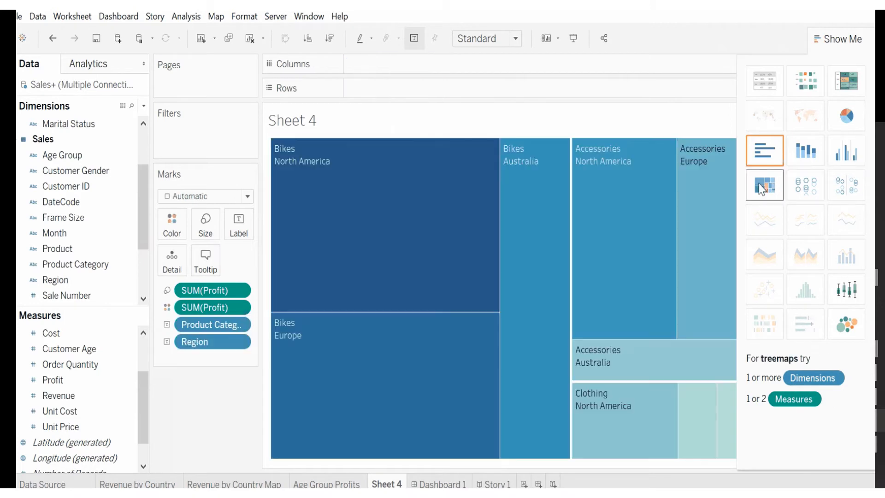
click(837, 39)
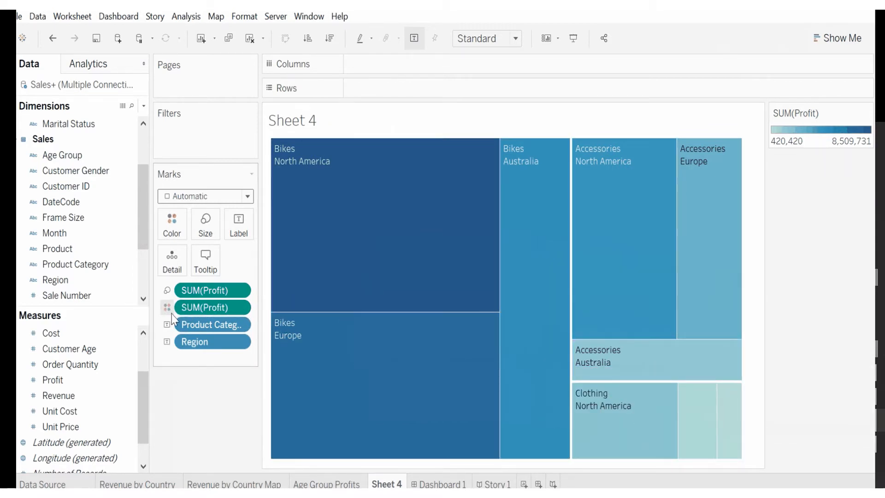
Step: Color the treemap by Region
click(166, 341)
click(186, 357)
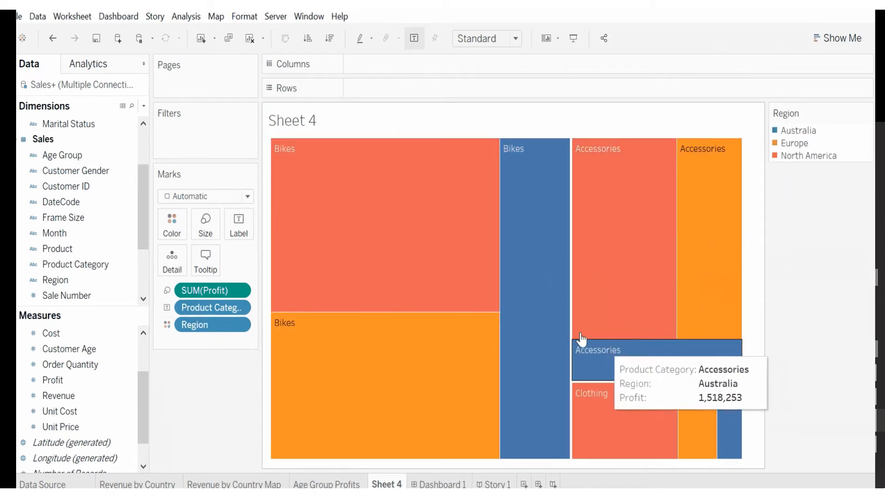
mouse_move(627, 364)
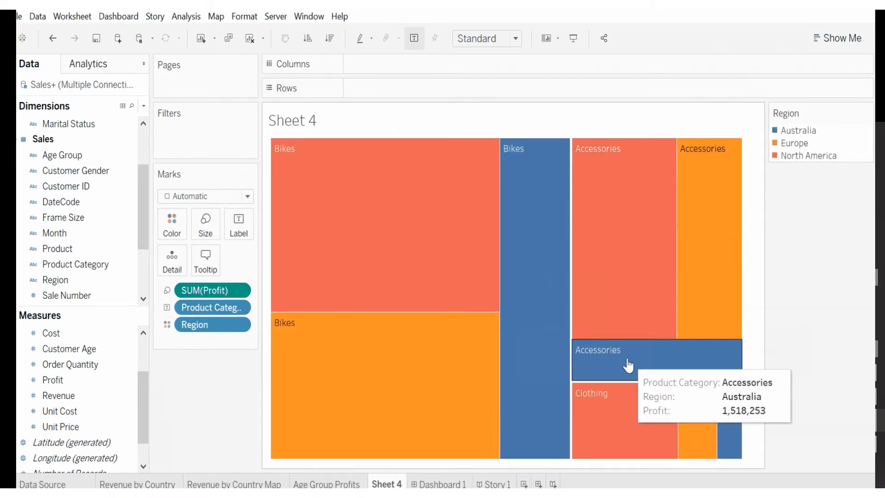
Step: Color the treemap by Product Category and use Region as the rectangle labels
click(167, 307)
click(174, 323)
click(168, 324)
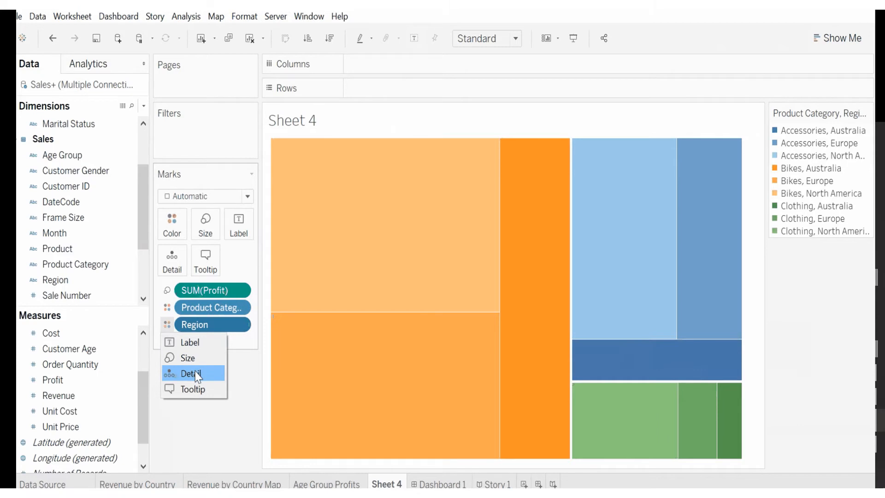
click(191, 343)
Step: Change the treemap title to "Product Profits by Region"
mouse_move(598, 197)
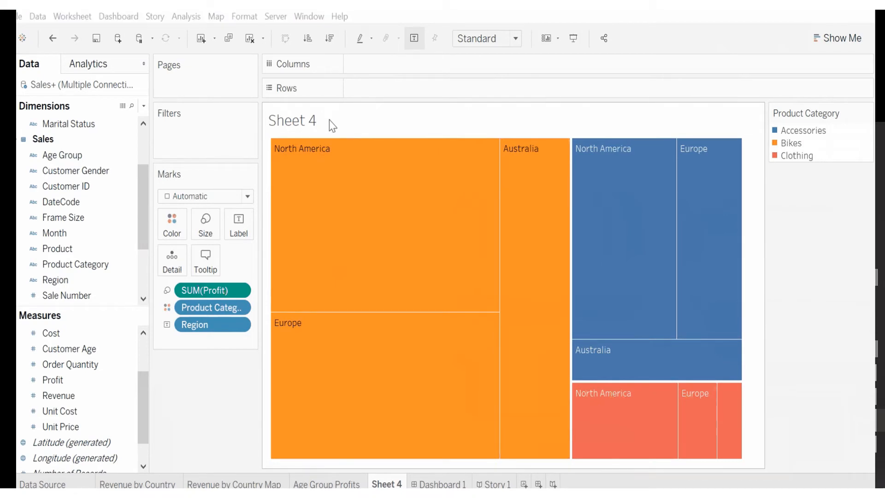
double_click(292, 121)
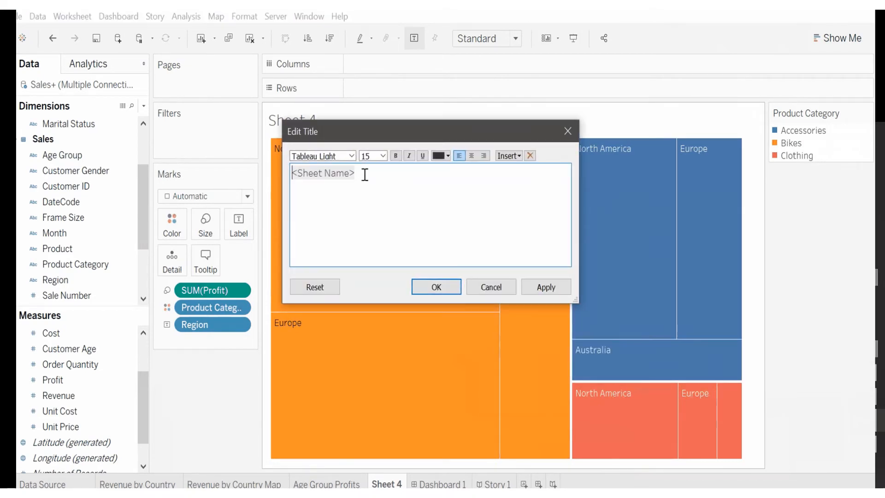
drag(364, 174, 280, 170)
text(Pr)
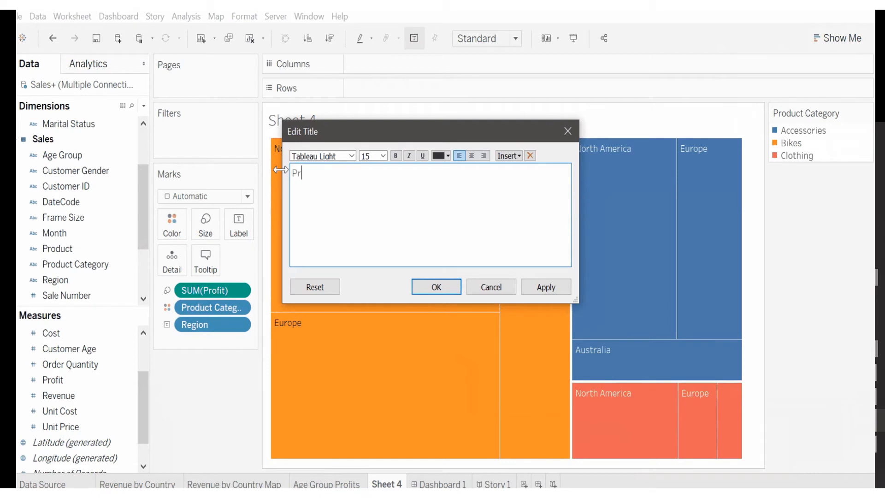
text(oduct Profits by Region)
click(438, 286)
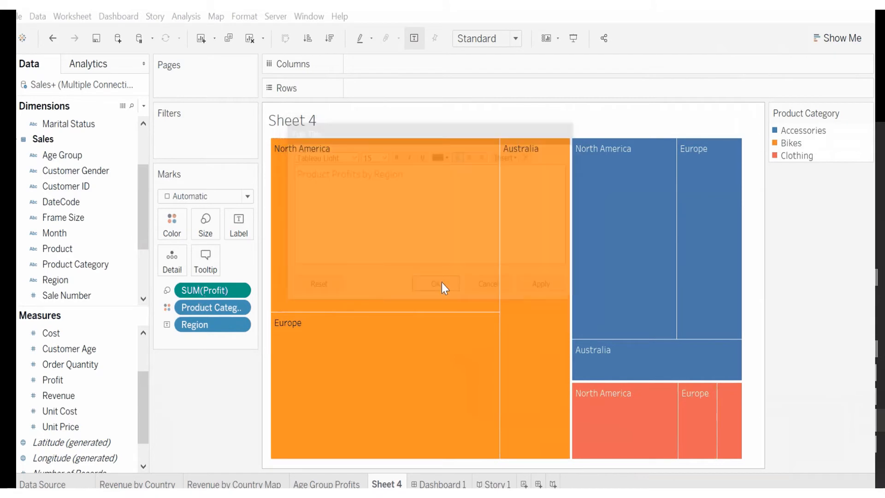
Step: Rename the worksheet tab to "Profits by Region"
double_click(384, 484)
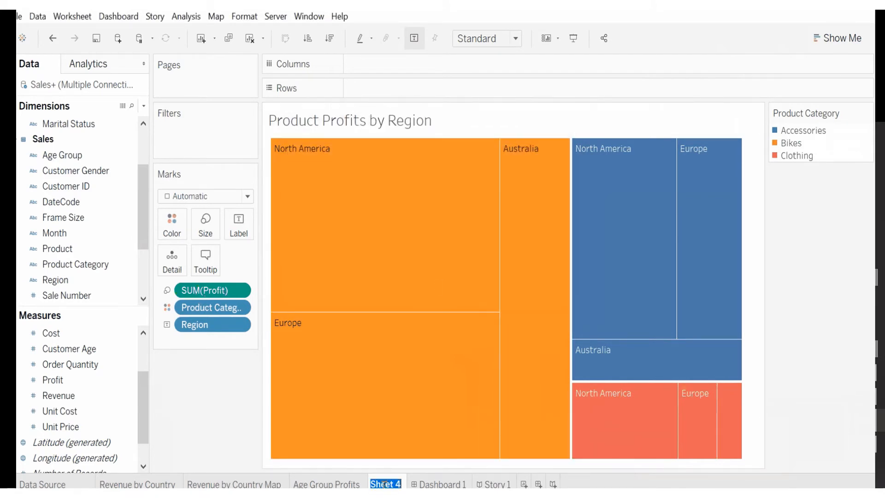
text(Profits b)
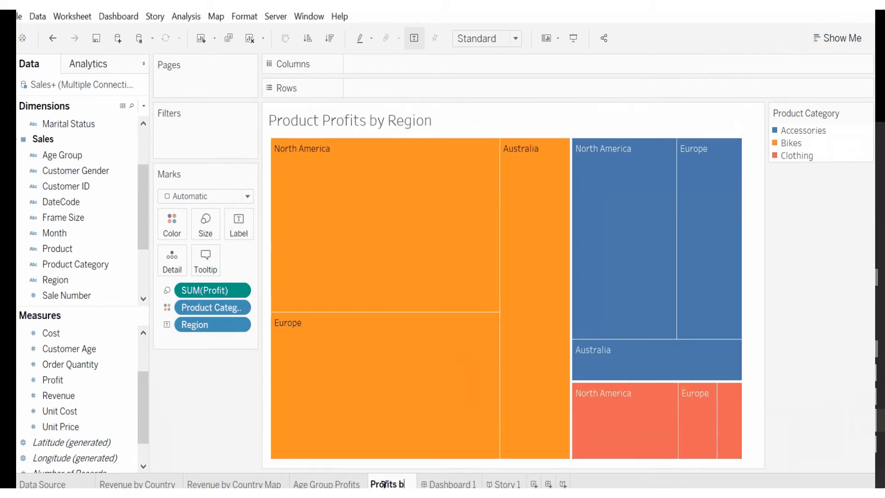
text(y Region)
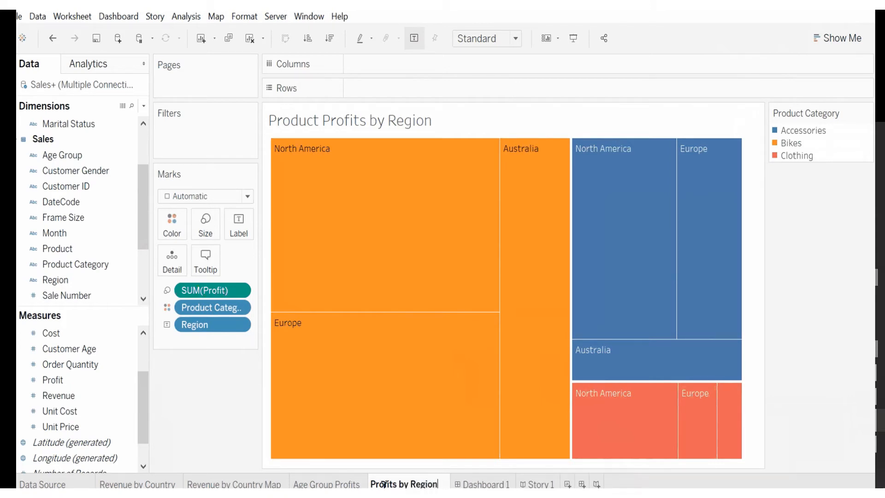
key(Return)
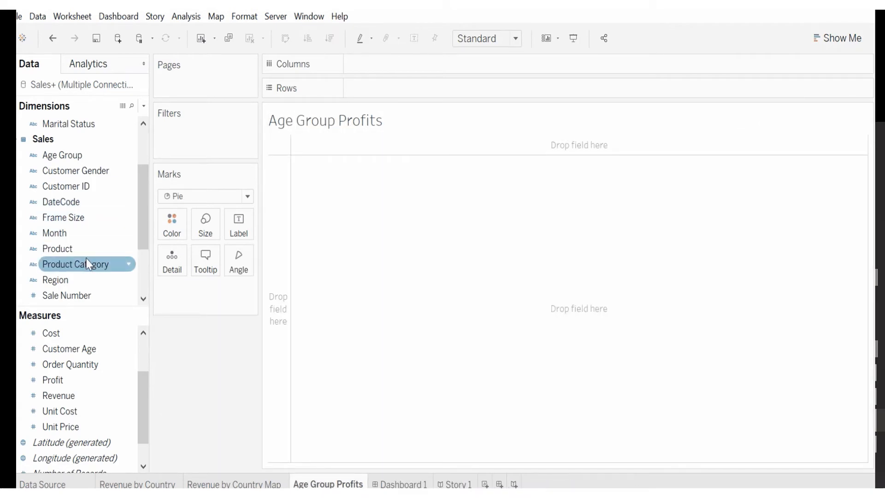
click(88, 264)
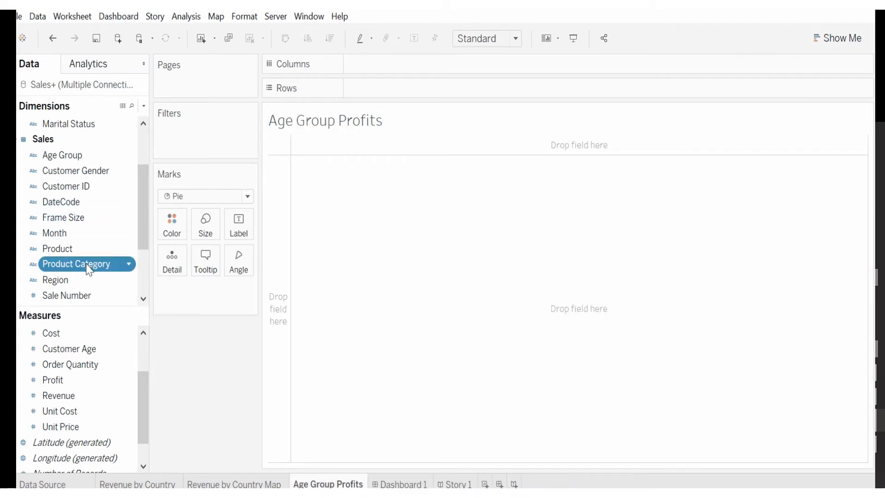
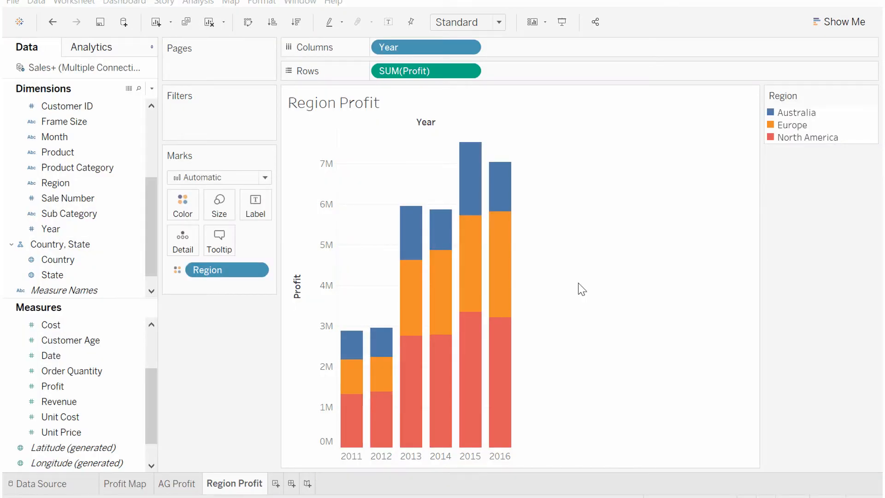
Step: Create a new dashboard and place the Profit Map sheet on it
click(290, 484)
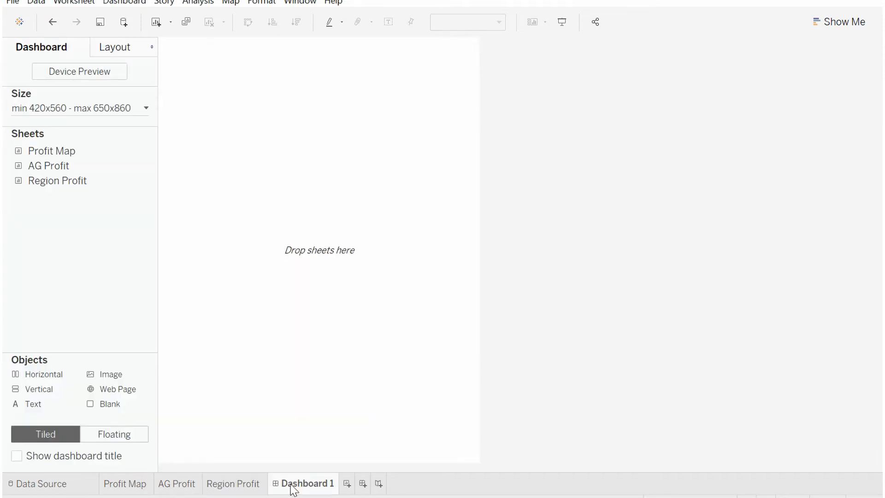
mouse_move(62, 153)
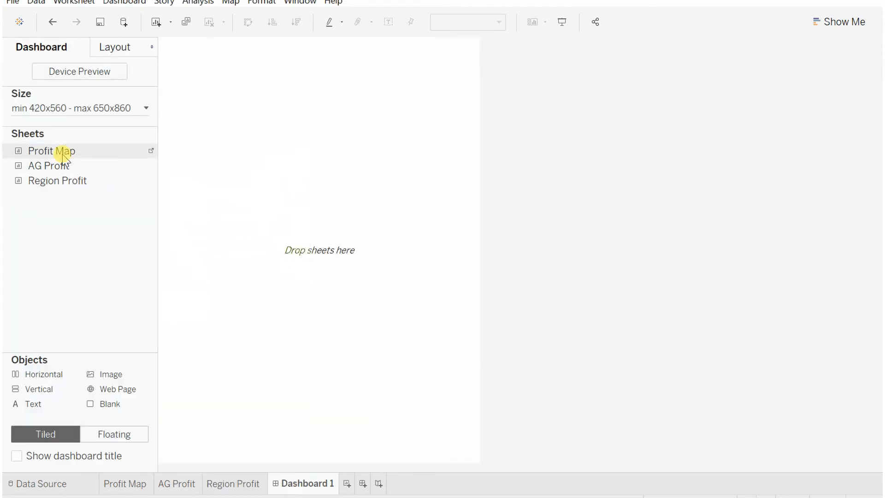
drag(63, 154, 202, 210)
drag(244, 239, 245, 238)
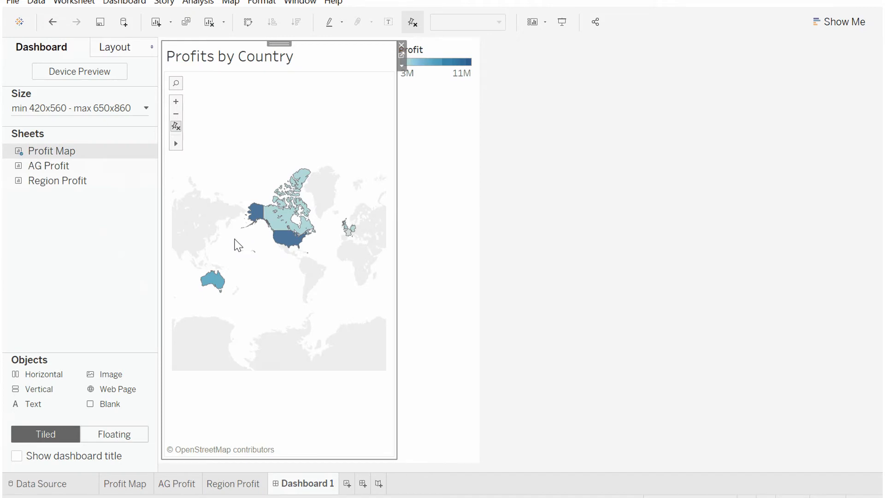
Step: Add the AG Profit sheet above the map and the Region Profit sheet to their right
mouse_move(94, 171)
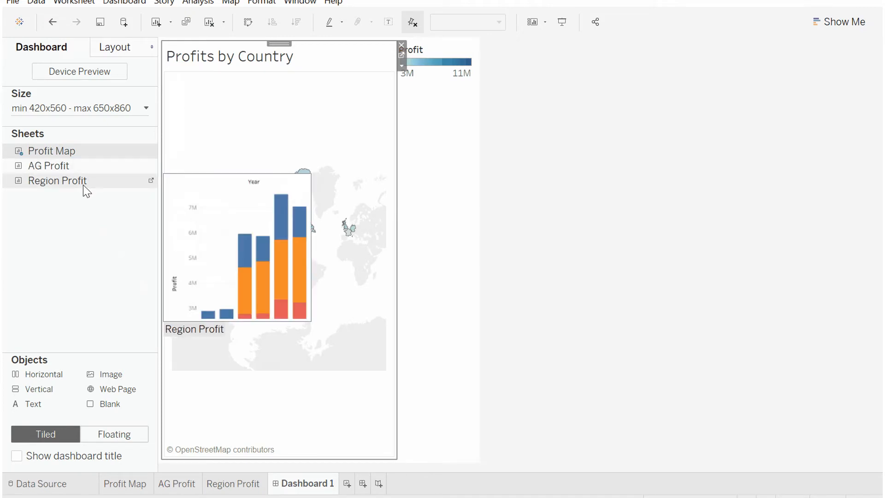
drag(73, 168, 235, 76)
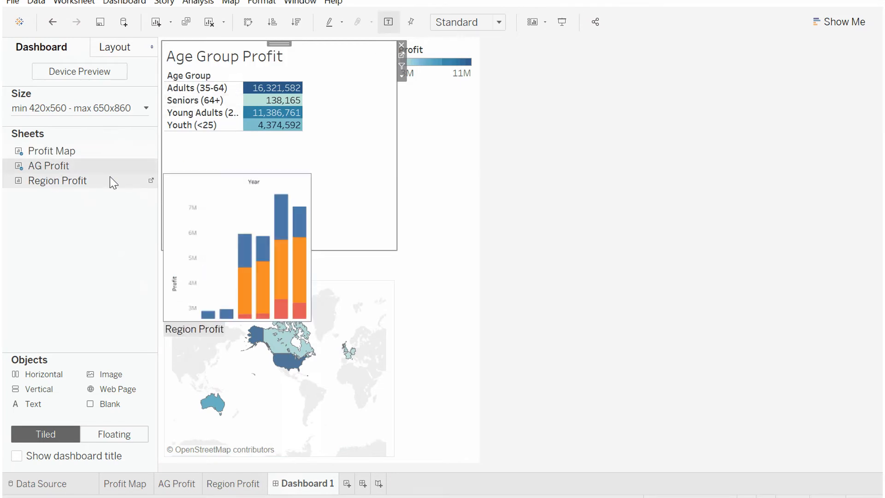
drag(103, 182, 403, 237)
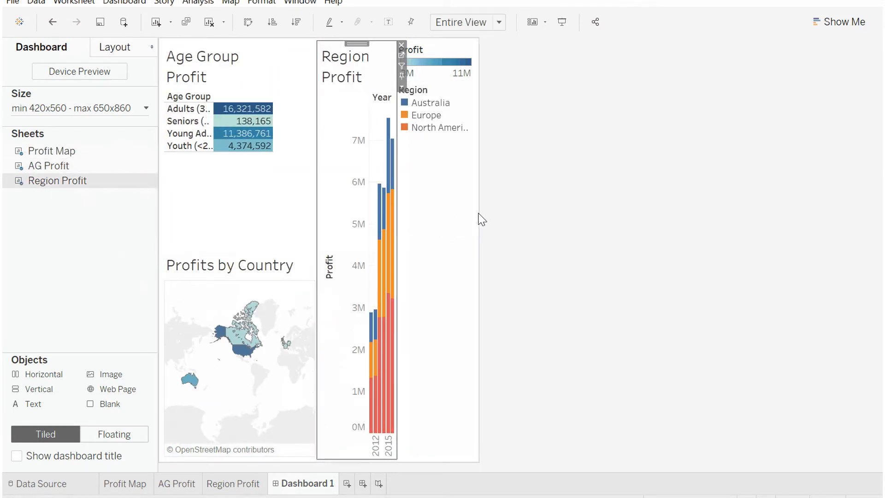
Step: Set the dashboard size range to a minimum of 720 x 560 px and a maximum of 1320 x 860 px
click(146, 109)
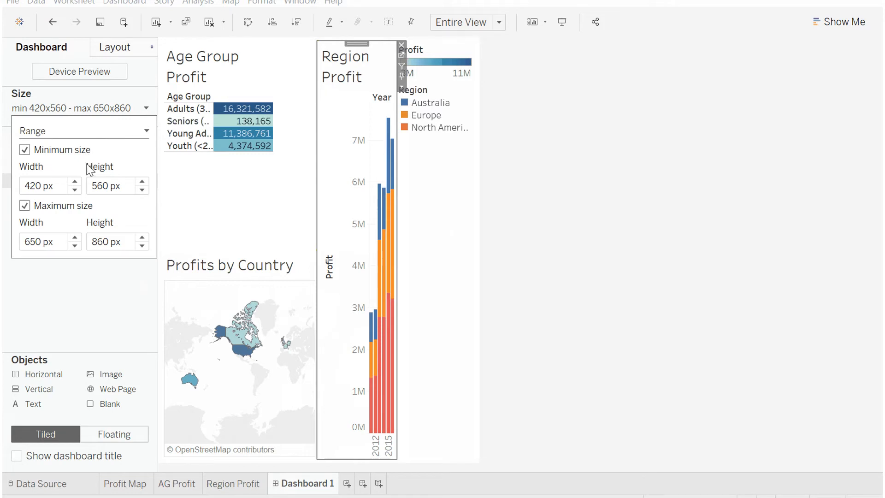
click(78, 180)
click(76, 181)
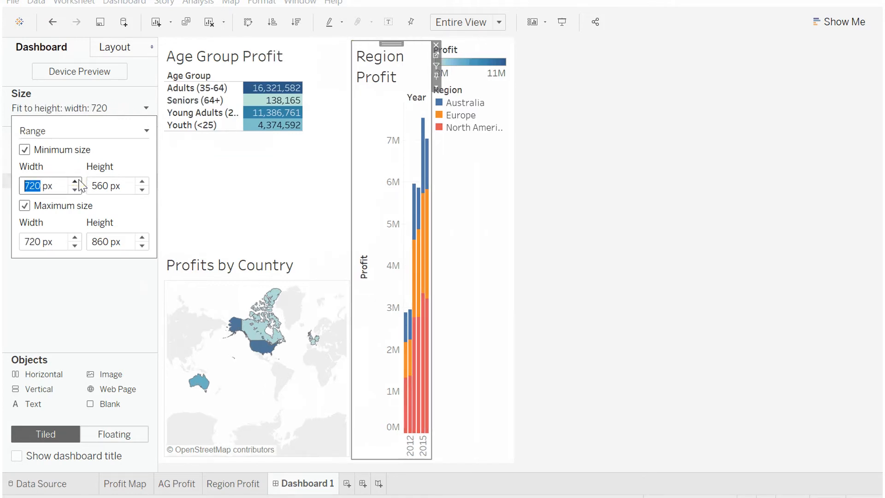
click(75, 237)
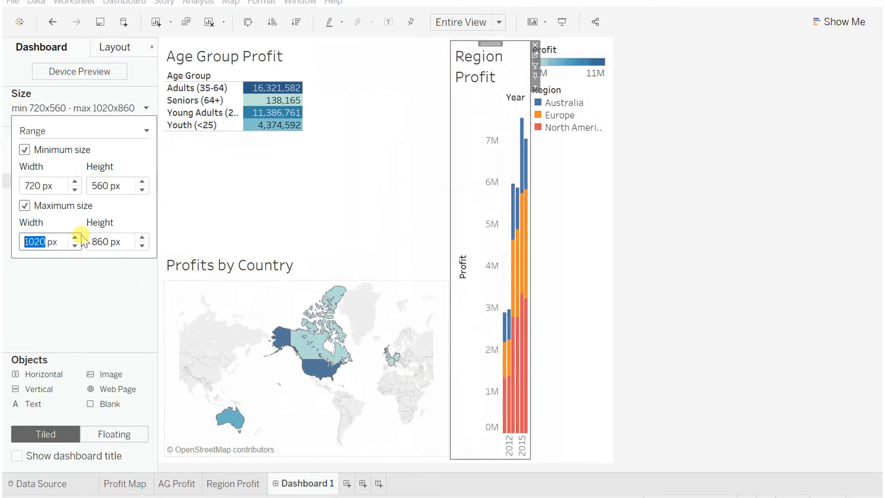
click(145, 108)
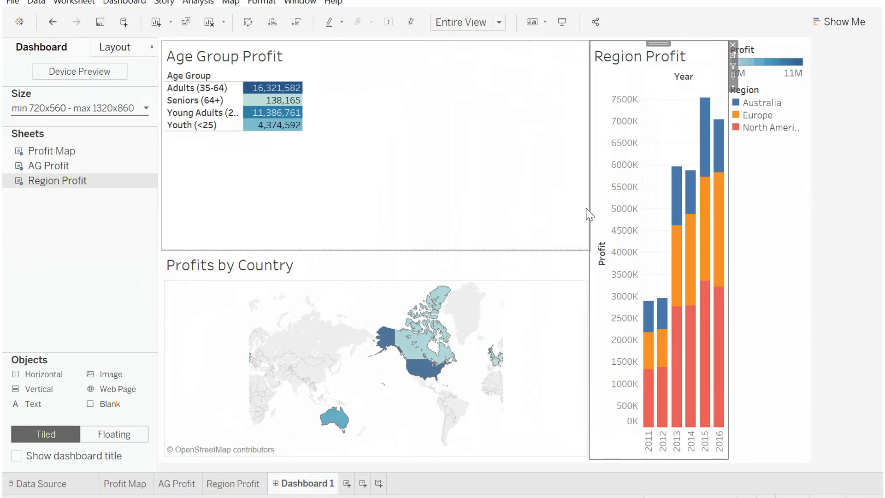
Step: Widen the Region Profit chart and reduce the height of the Age Group Profit pane
drag(588, 209, 468, 207)
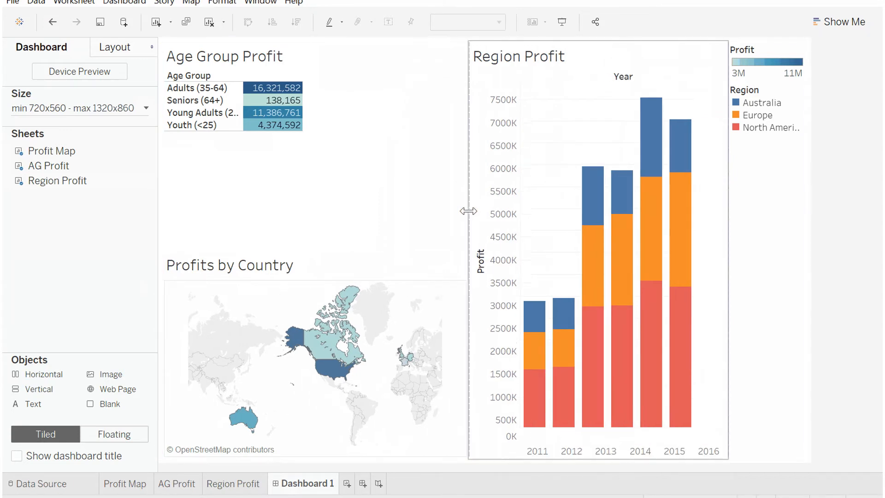
click(320, 131)
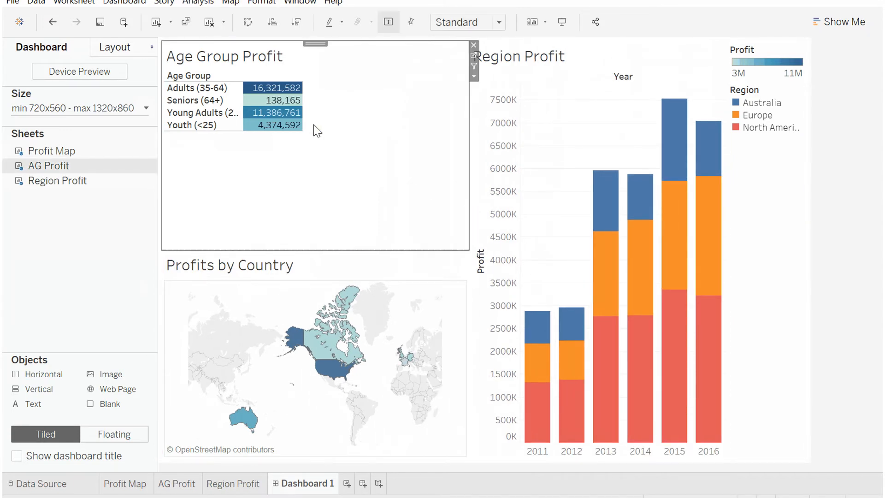
drag(427, 252, 425, 165)
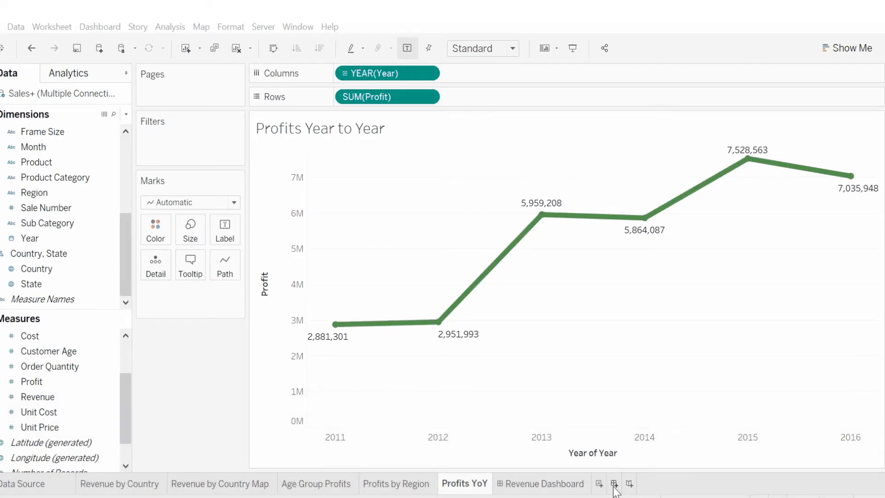
Step: Create a new dashboard and place the Age Group Profits sheet on it
click(614, 484)
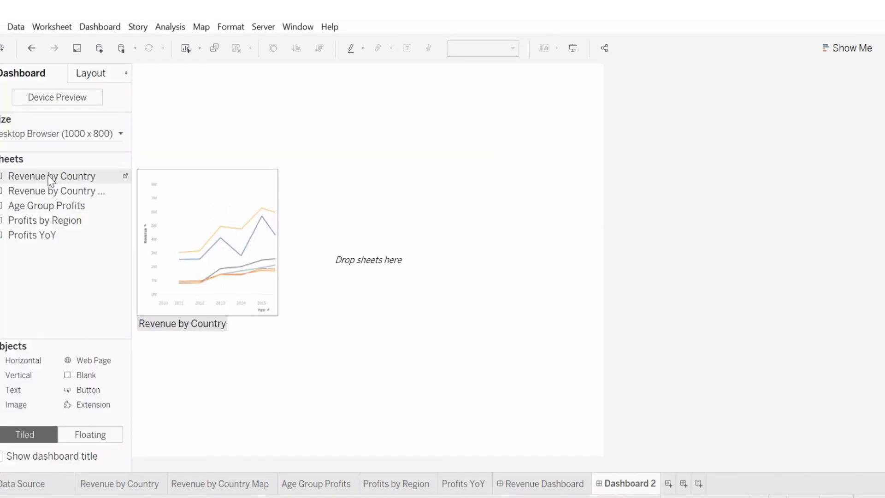
mouse_move(40, 239)
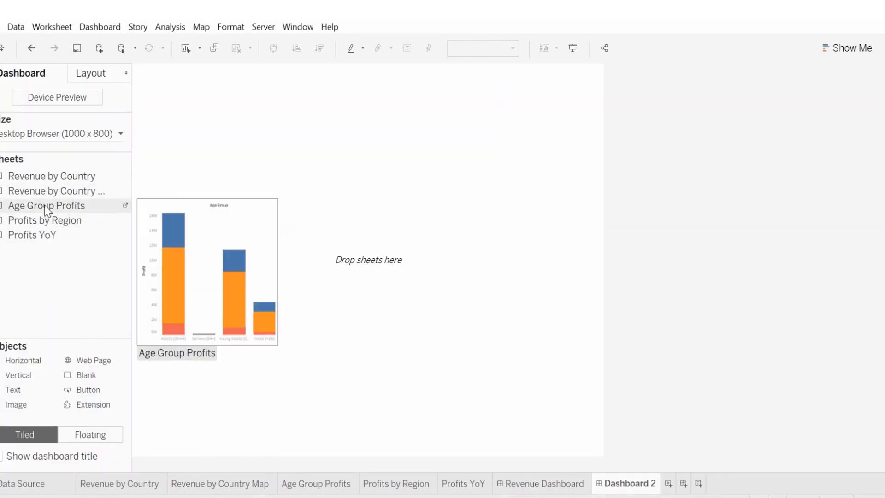
drag(46, 209, 237, 259)
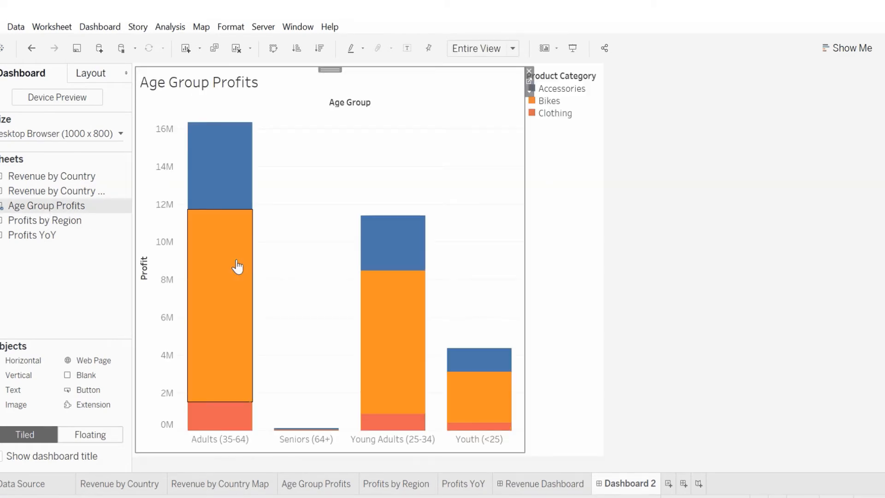
Step: Add the Profits by Region treemap to the right of the age group chart and enlarge it
mouse_move(371, 219)
drag(47, 220, 570, 293)
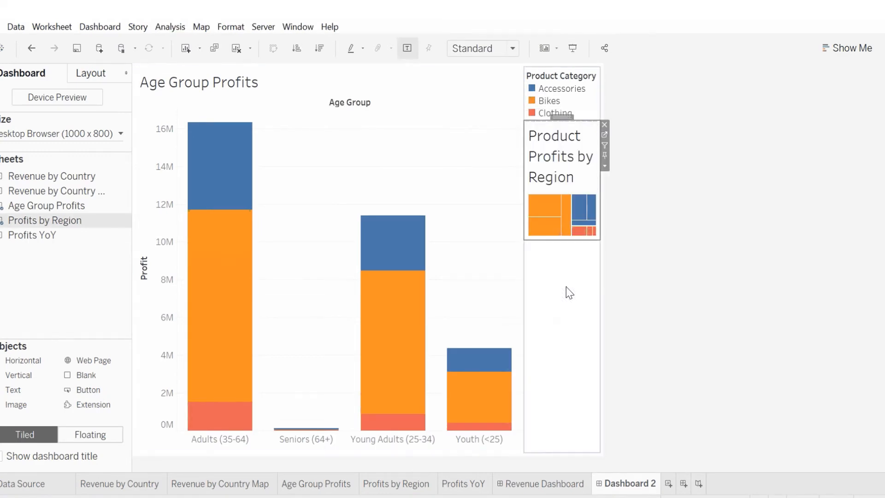
drag(522, 245, 446, 249)
drag(533, 237, 551, 455)
Step: Set the treemap to fit Entire View and nudge it below the legend
right_click(514, 284)
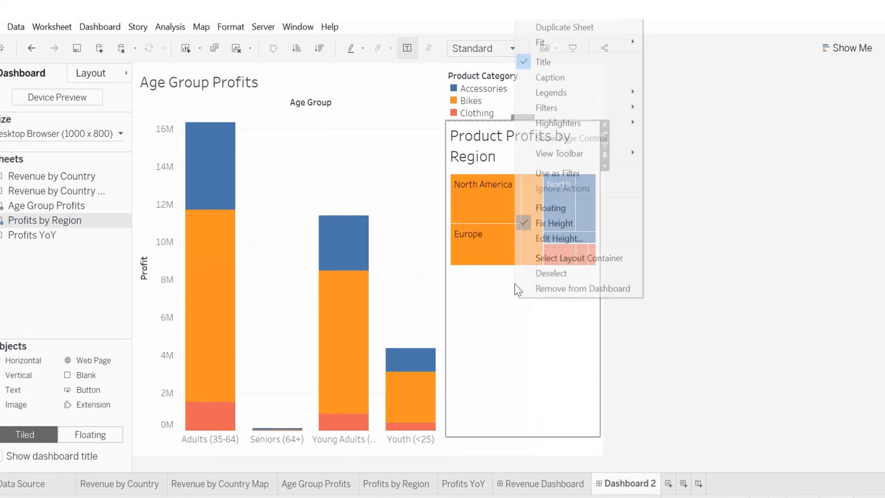
mouse_move(586, 44)
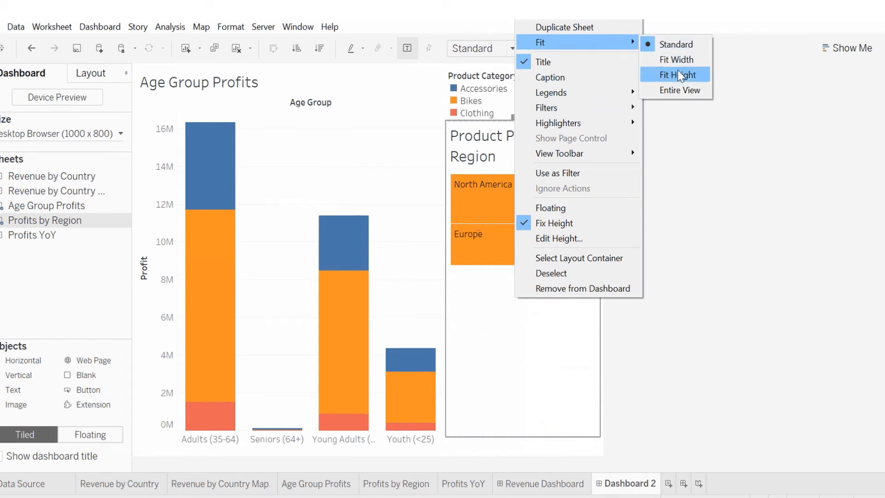
click(679, 90)
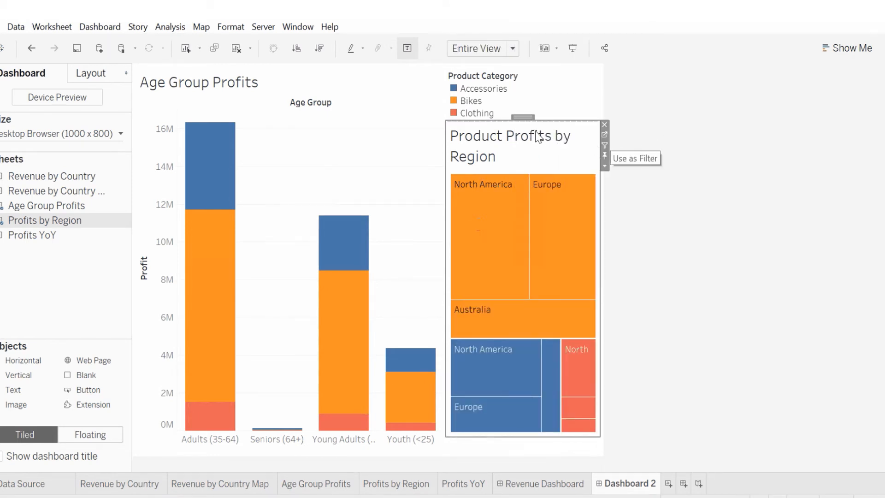
drag(541, 120, 541, 129)
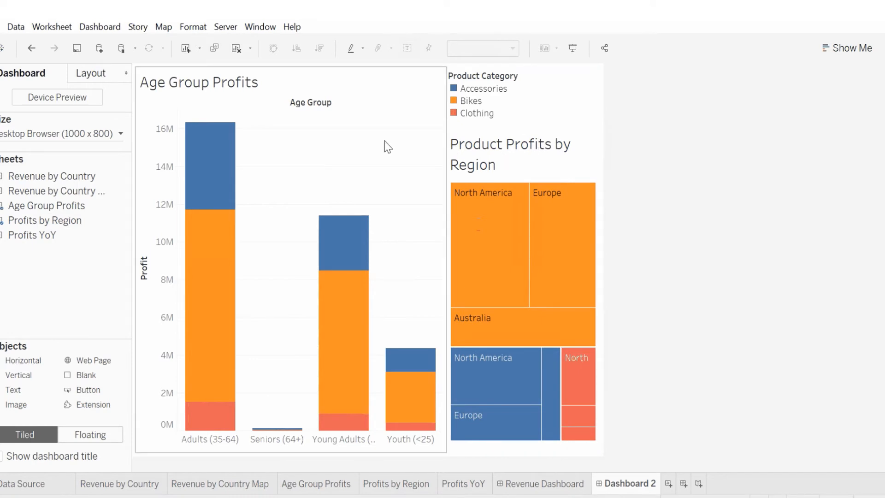
Step: Add the Profits YoY sheet beneath the age group chart and give the age chart more height
mouse_move(29, 235)
mouse_down()
mouse_move(147, 257)
mouse_move(278, 327)
mouse_up()
drag(305, 368, 305, 364)
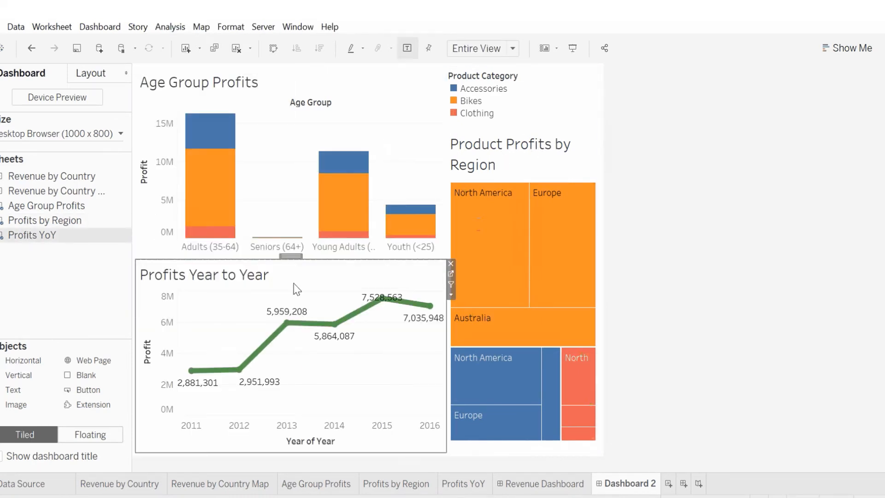
drag(315, 269, 316, 302)
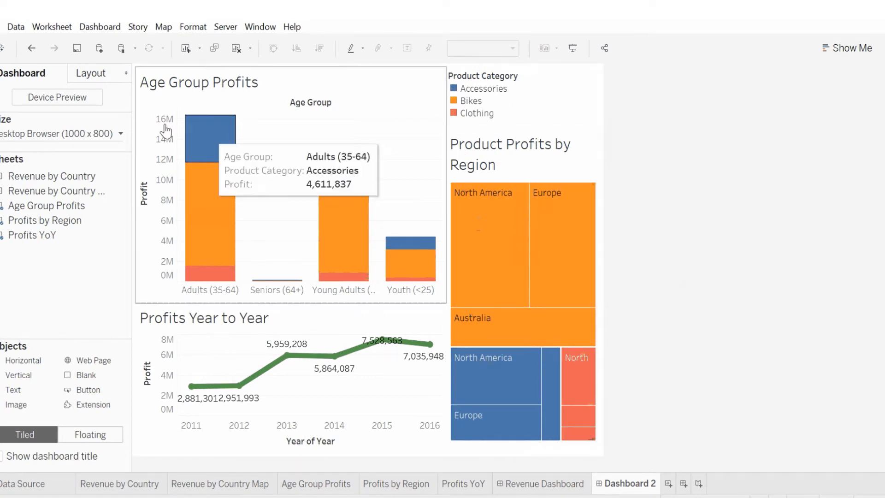
Step: Set the dashboard to a fixed custom size of 1200 x 800 px
click(120, 134)
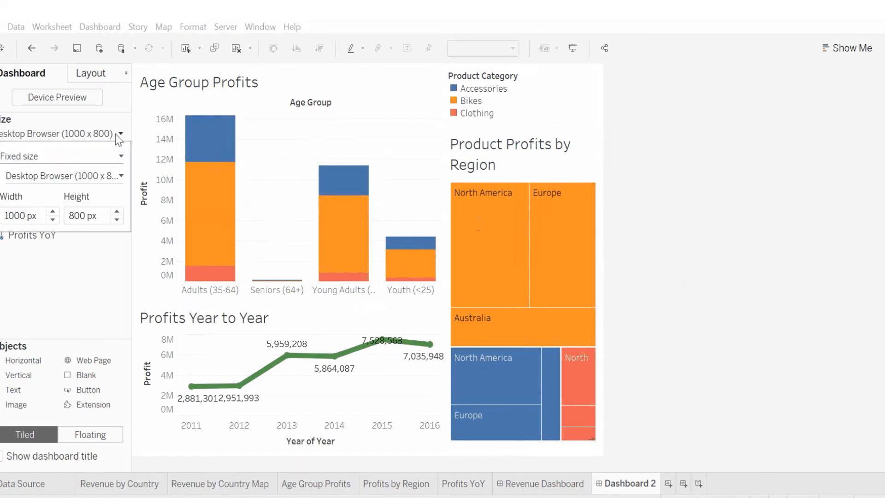
click(54, 212)
click(54, 212)
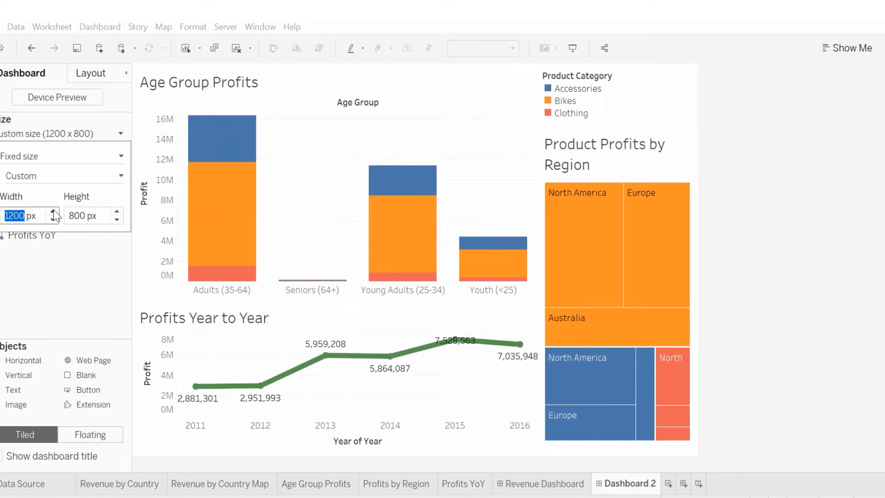
click(117, 212)
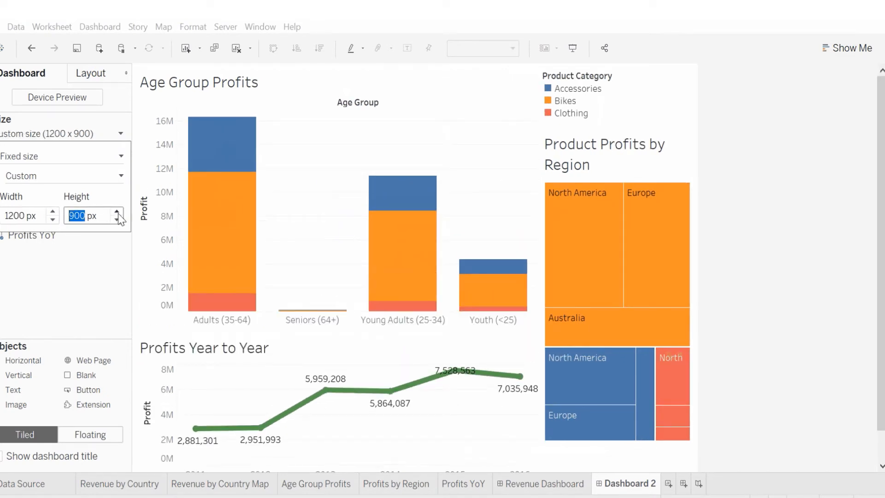
click(117, 220)
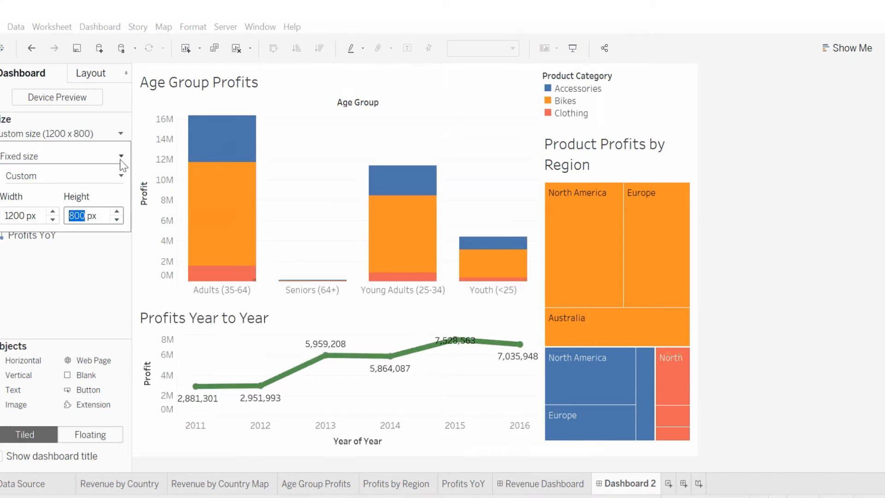
click(123, 136)
Step: Widen the column holding the Product Category legend and the treemap
drag(541, 115, 487, 115)
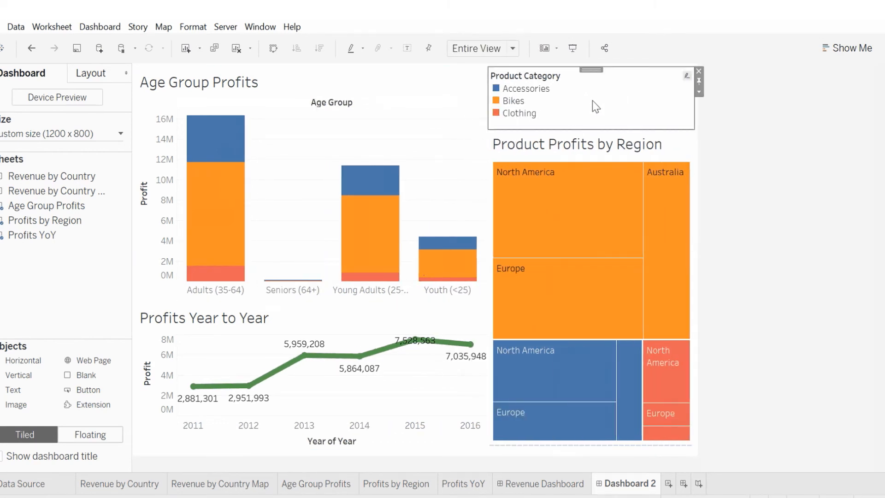
right_click(619, 88)
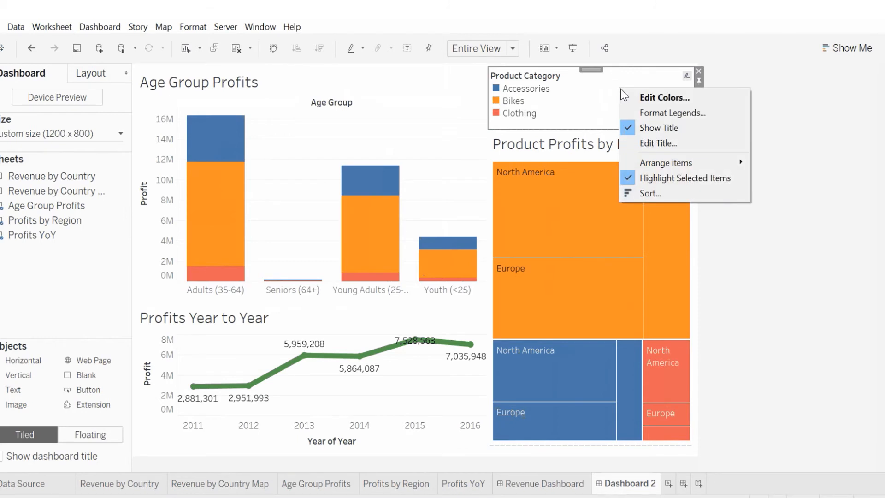
mouse_move(672, 163)
click(443, 95)
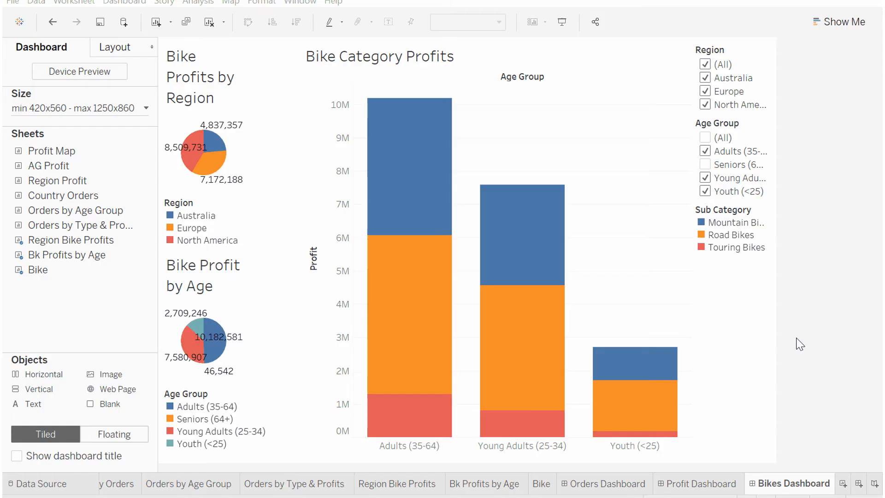
Step: Create a new story and add the Orders Dashboard as its first story point
click(874, 485)
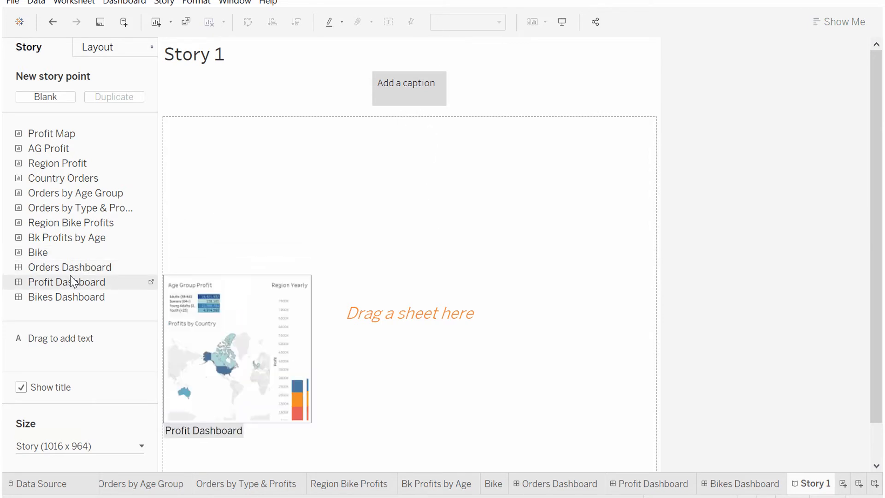
drag(66, 267, 265, 266)
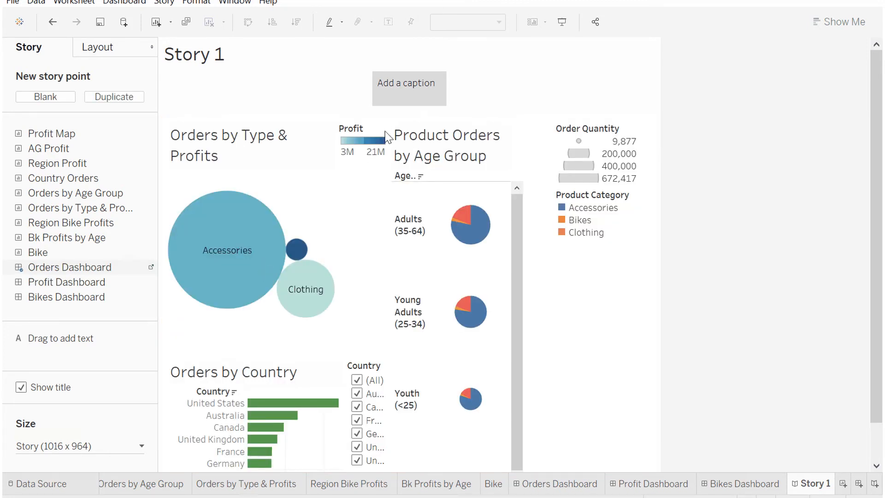
Step: Caption the story point "Orders" and add a new blank story point
double_click(408, 97)
text(Orders)
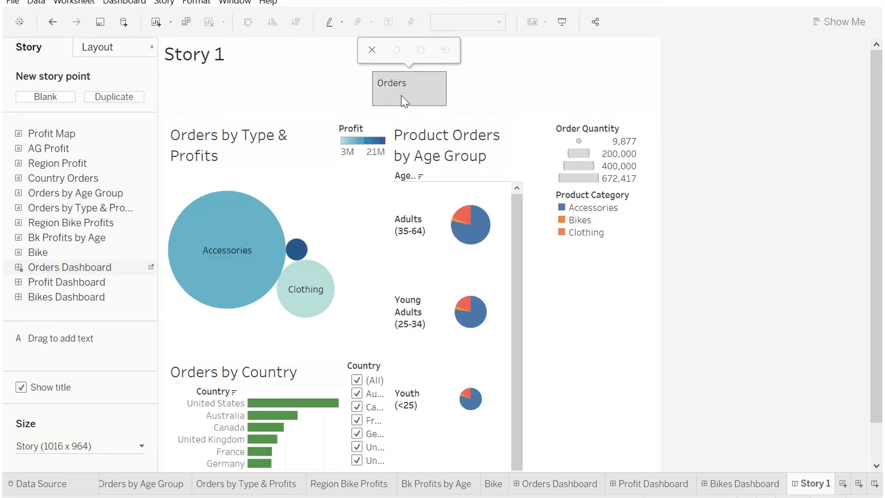
click(338, 88)
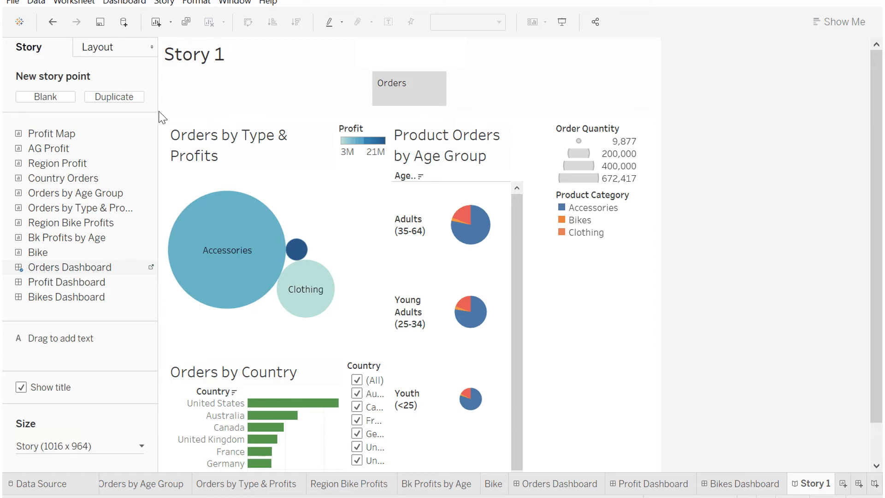
click(74, 98)
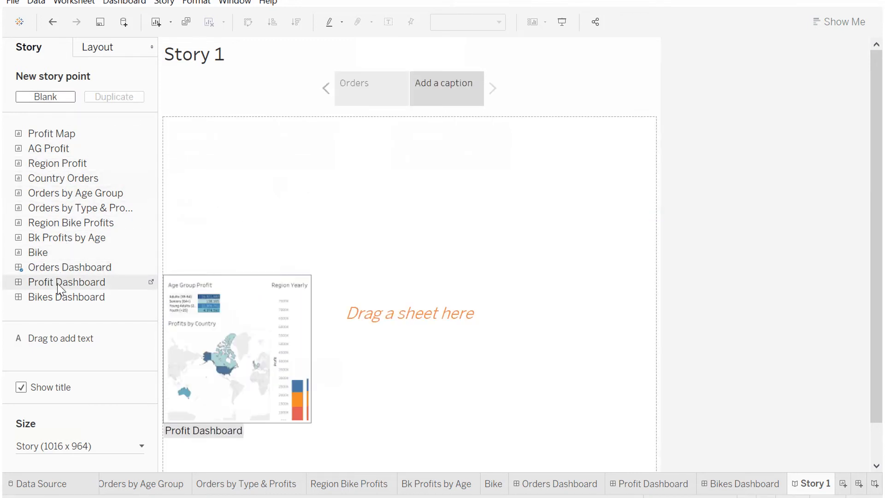
Step: Place the Profit Dashboard in the second story point and caption it "Profits"
drag(58, 285, 263, 257)
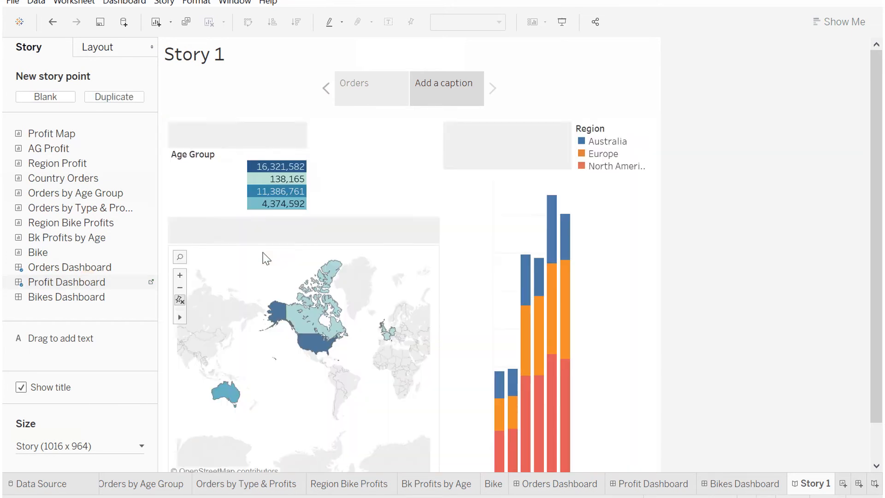
double_click(433, 97)
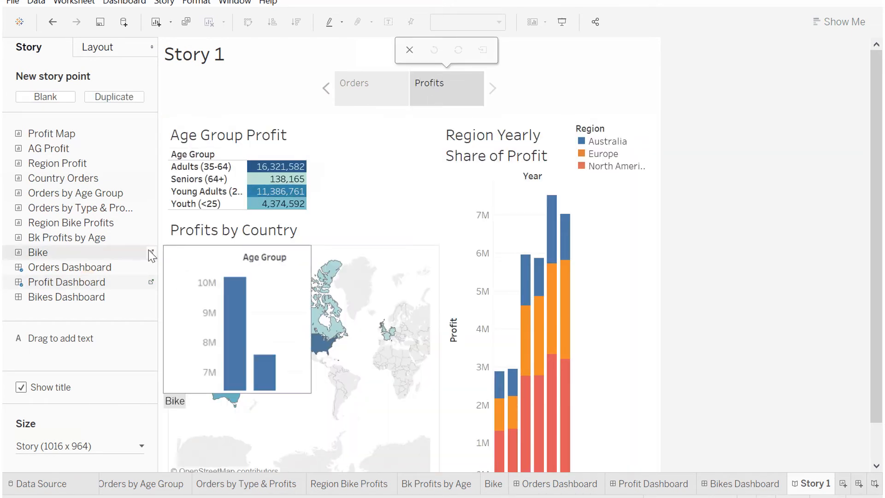
Step: Add a new blank story point holding the Bikes Dashboard, captioned "Bikes"
click(51, 98)
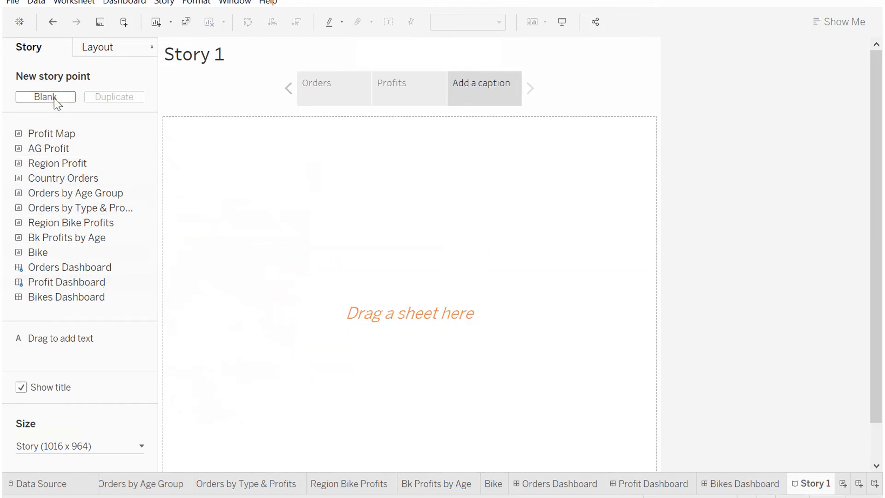
drag(49, 297, 400, 147)
click(475, 94)
text(Bikes)
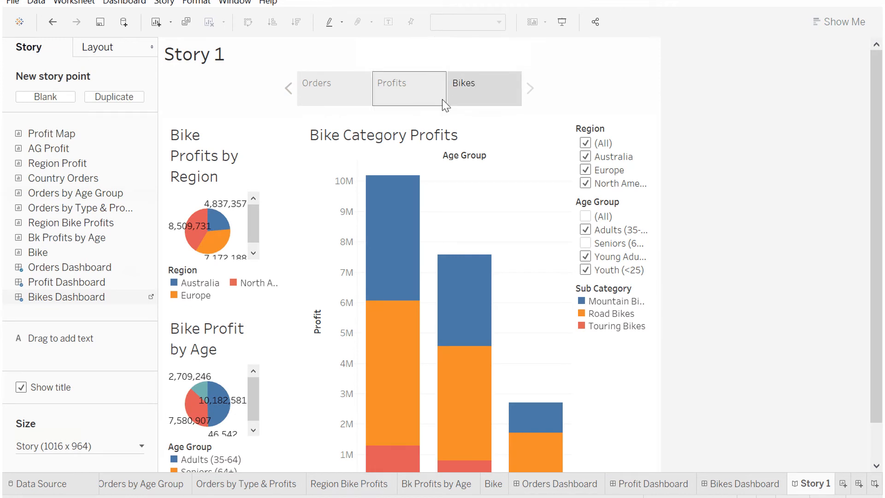
Step: Reorder the story points so "Profits" comes first, before "Orders"
click(419, 96)
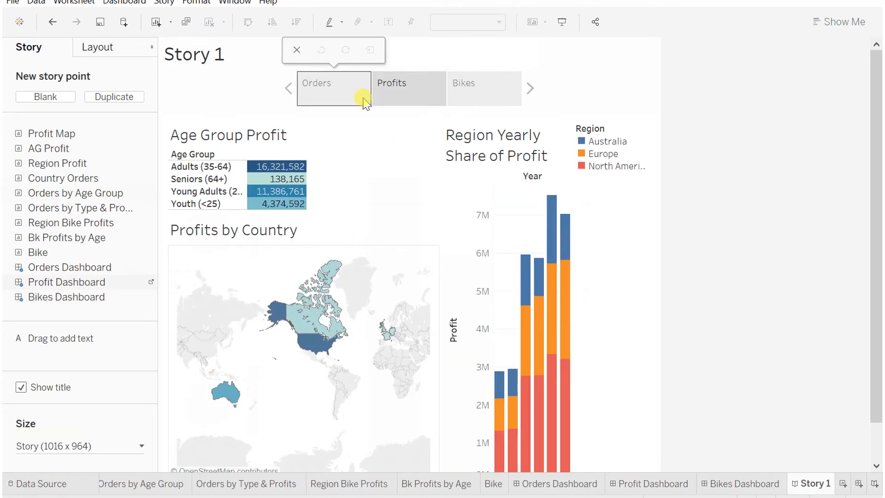
click(362, 95)
click(390, 97)
drag(394, 97, 307, 96)
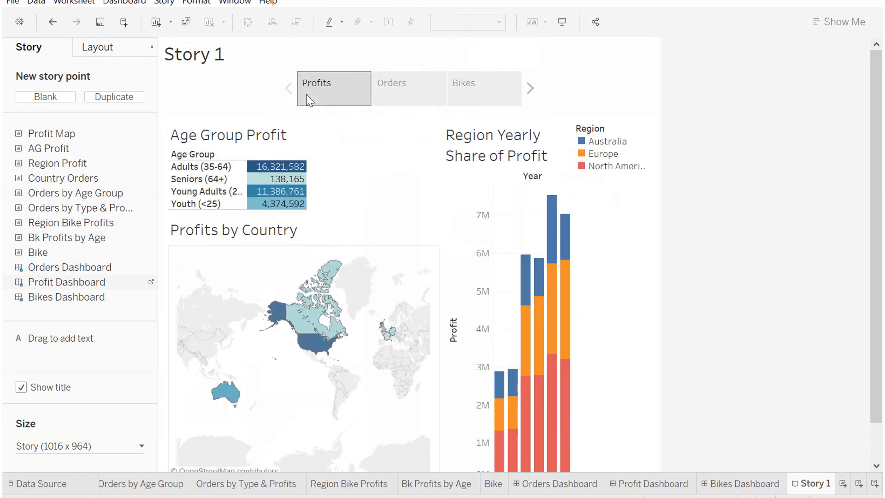
Step: Try the Numbers and Dots navigator styles before returning to Caption boxes
click(115, 52)
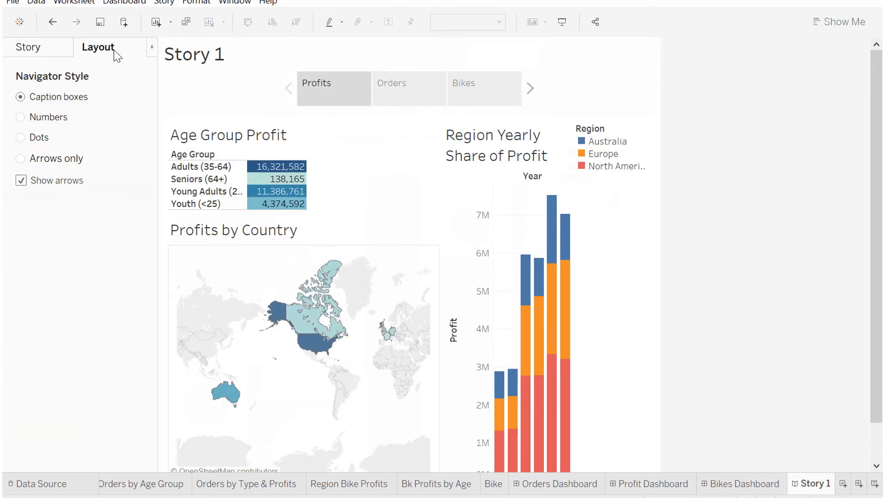
click(52, 117)
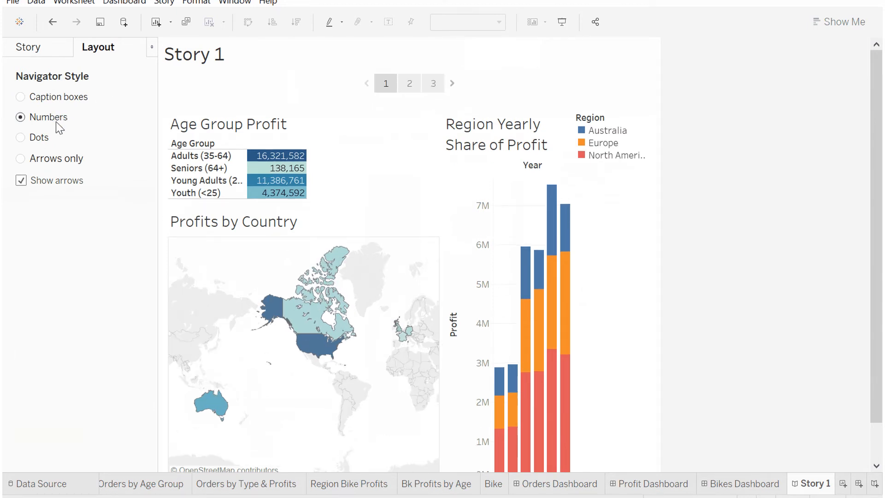
click(45, 139)
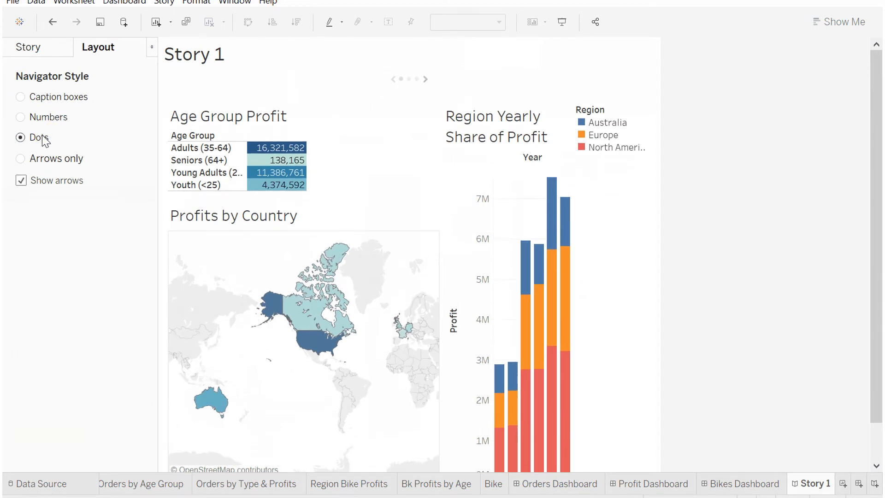
click(38, 101)
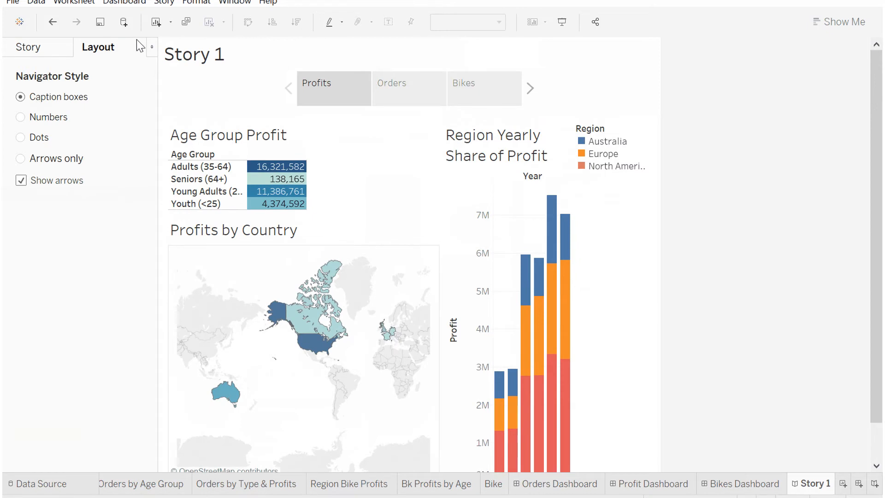
Step: Retitle the story "Monica's Bike Business" and center the title
double_click(180, 60)
key(ctrl+a)
text(Monica's Bike Bu)
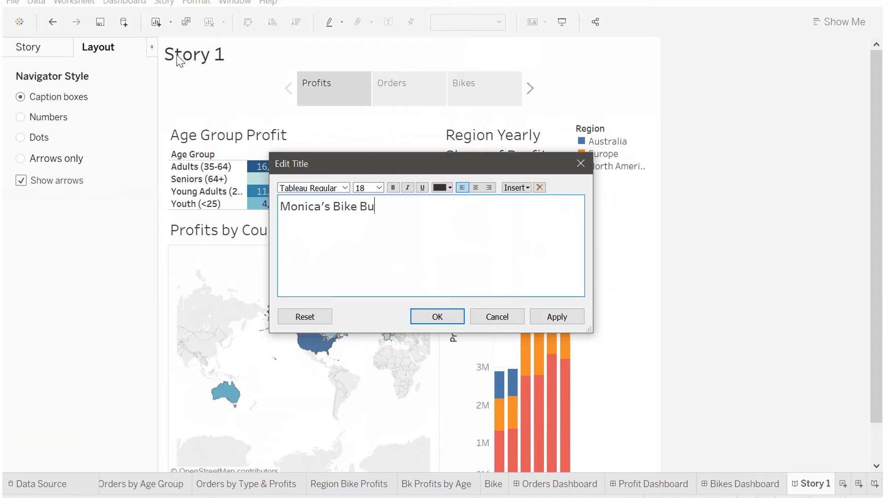
click(557, 317)
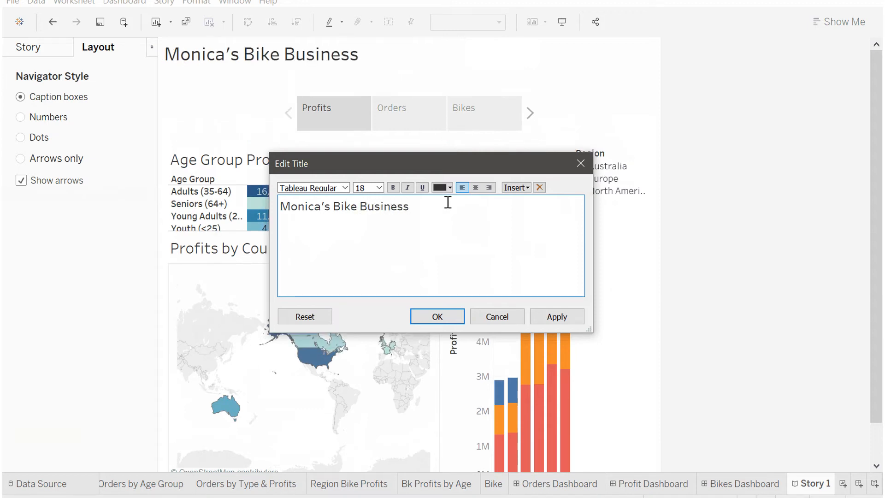
click(475, 187)
click(445, 315)
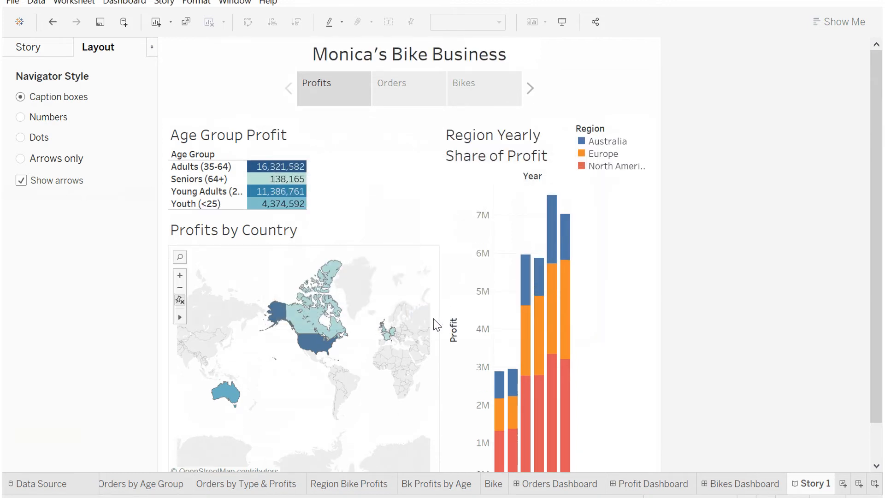
Step: Add the text annotation "Bikes sell less, but earn more." to the Orders story point and position it over the bubble chart
click(411, 103)
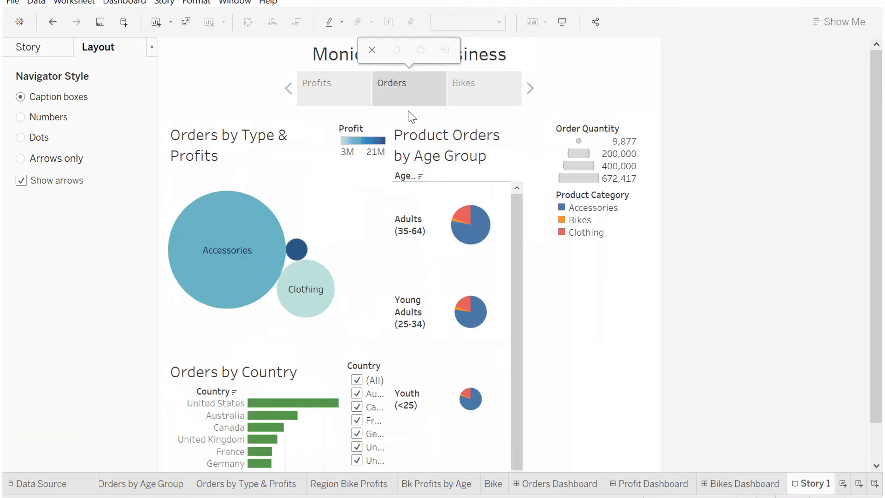
click(42, 47)
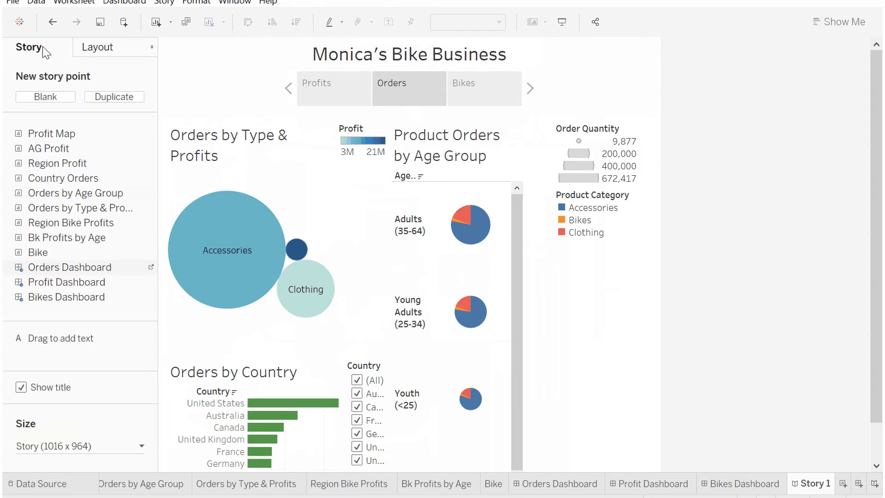
drag(40, 340, 310, 195)
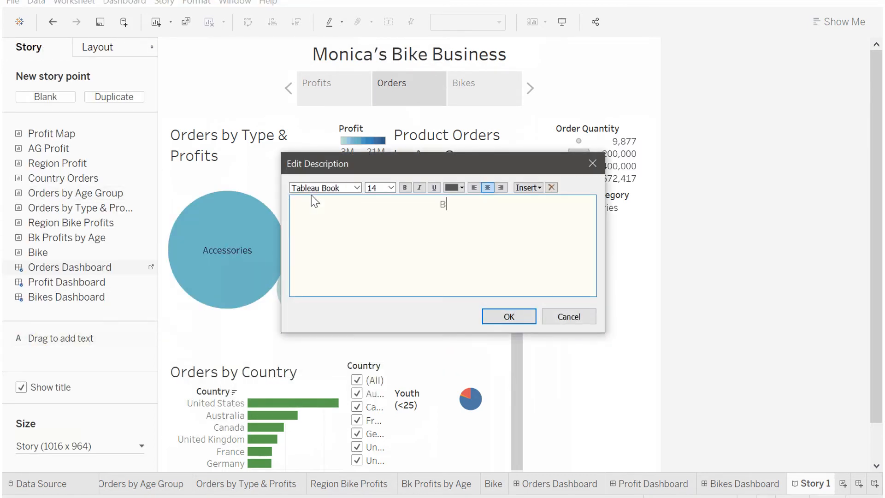
text(Bikes sell less, but earn more.)
click(495, 316)
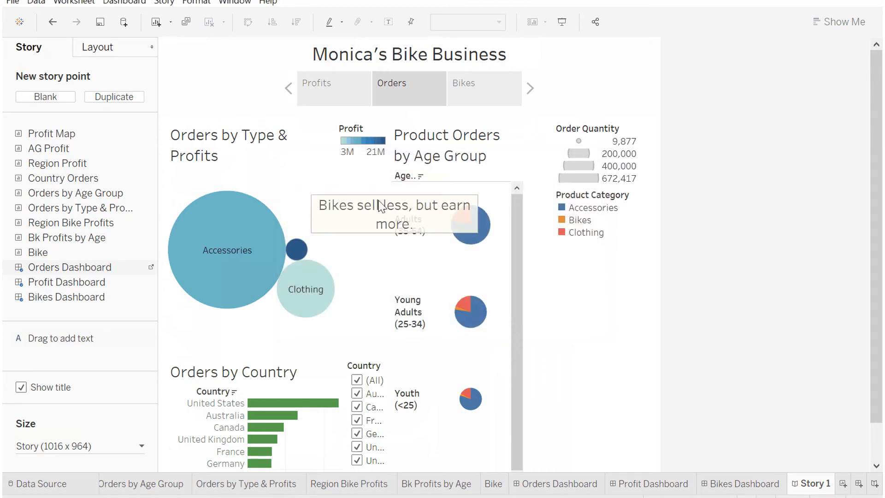
drag(395, 188, 320, 172)
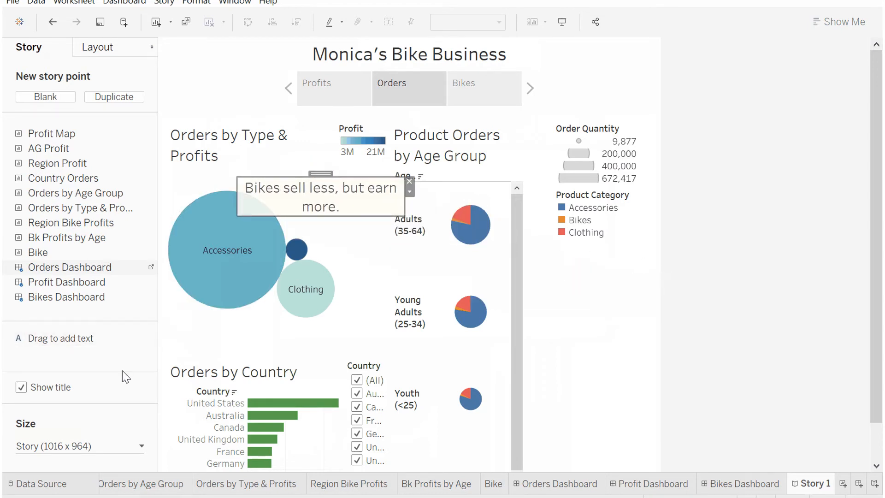
Step: Set the story size to a custom 1516 x 964 px
click(138, 446)
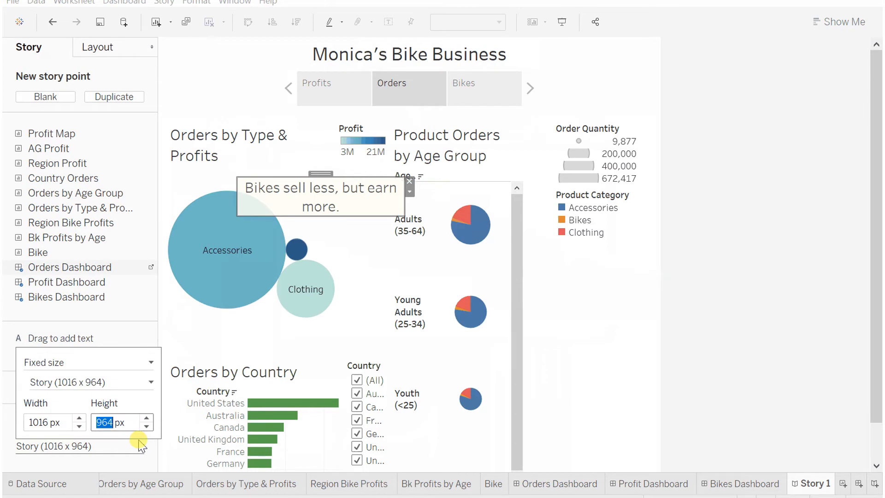
click(80, 419)
click(80, 419)
click(79, 419)
click(79, 419)
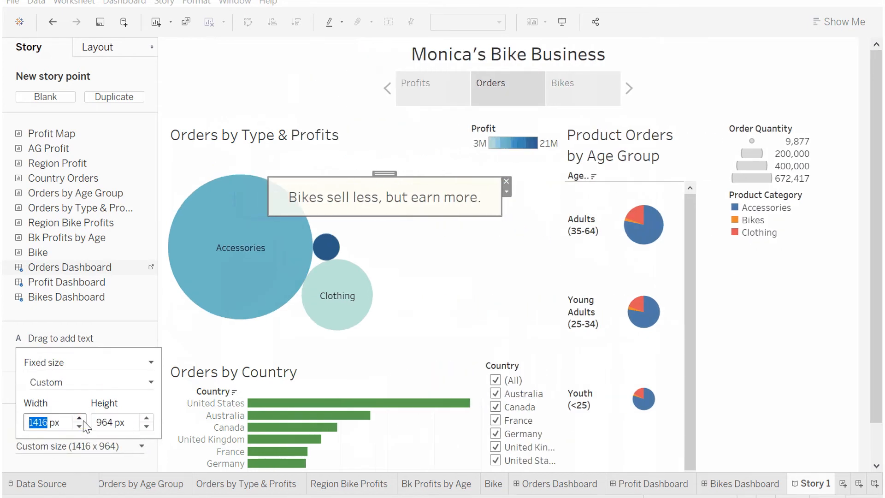
click(79, 419)
click(319, 193)
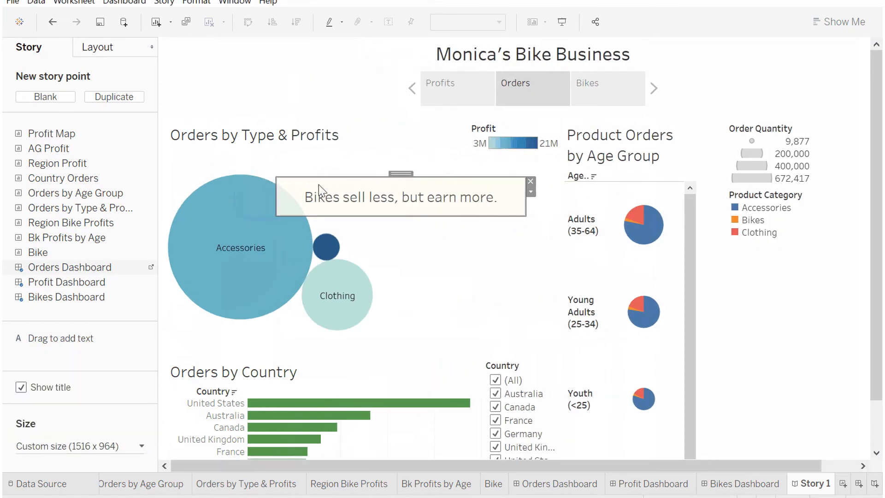
Step: Narrow the annotation box and move it slightly upward
drag(276, 177, 317, 182)
mouse_move(420, 175)
mouse_down()
mouse_move(406, 164)
mouse_move(419, 163)
mouse_up()
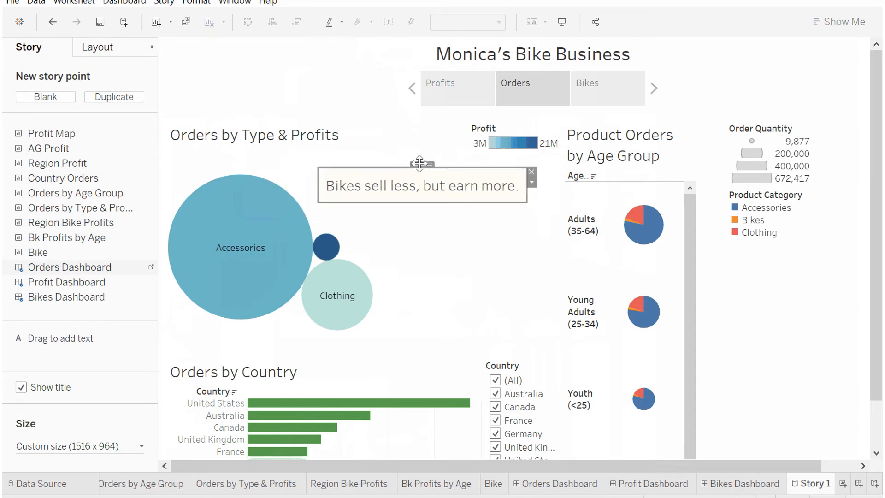
Step: Step through the Bikes and Profits story points to review them
click(601, 84)
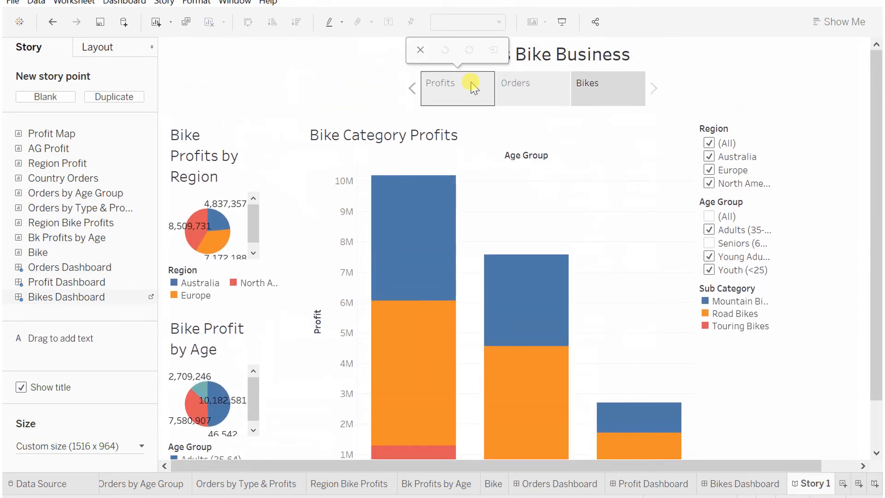
click(470, 84)
scroll(484, 203, down, 3)
scroll(482, 200, up, 3)
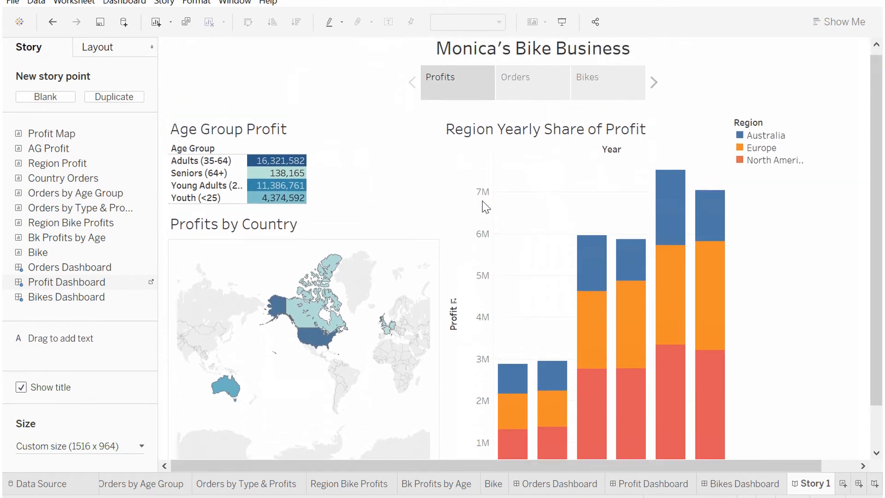
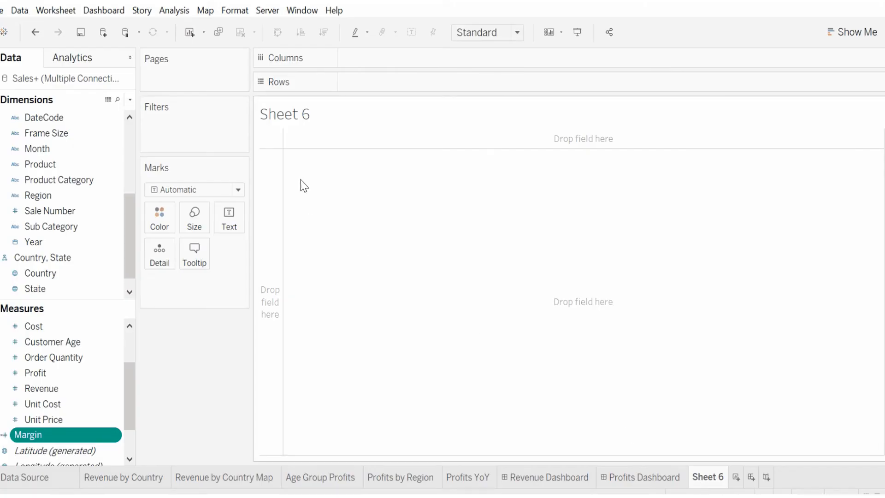
Step: Place Product Category and then Sub Category on Rows in the new worksheet
click(56, 181)
drag(78, 181, 272, 221)
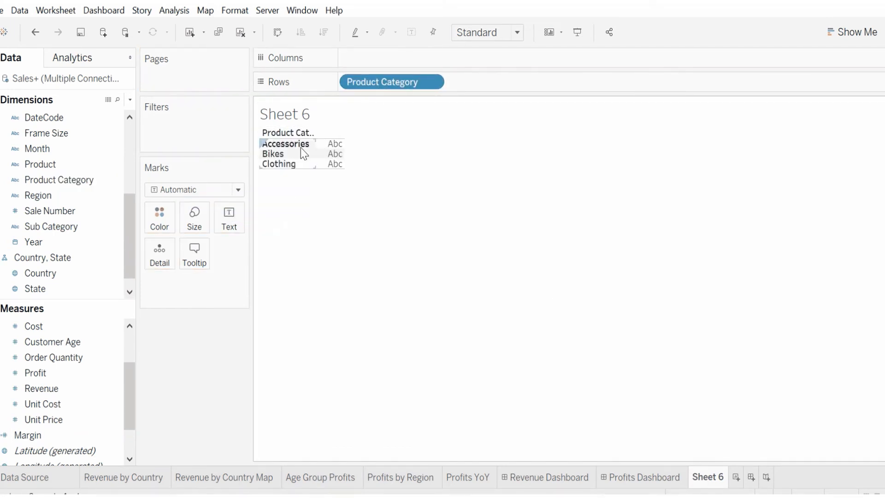
click(52, 231)
click(83, 229)
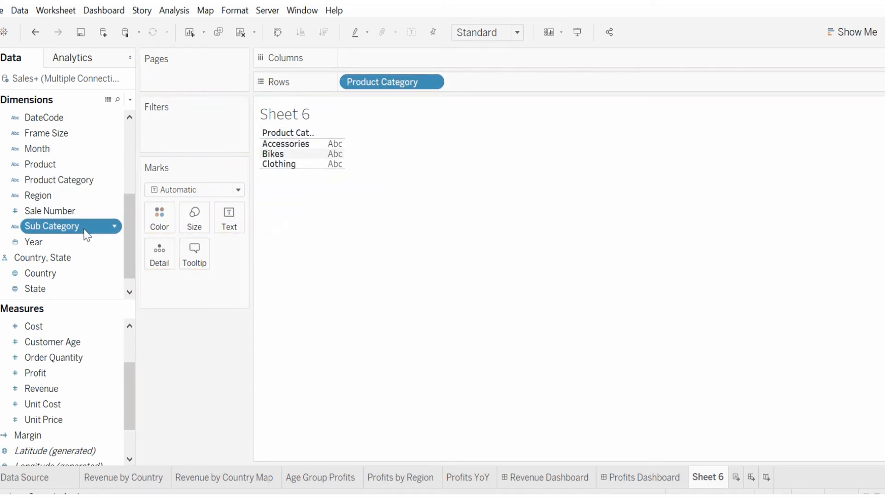
drag(72, 237, 513, 87)
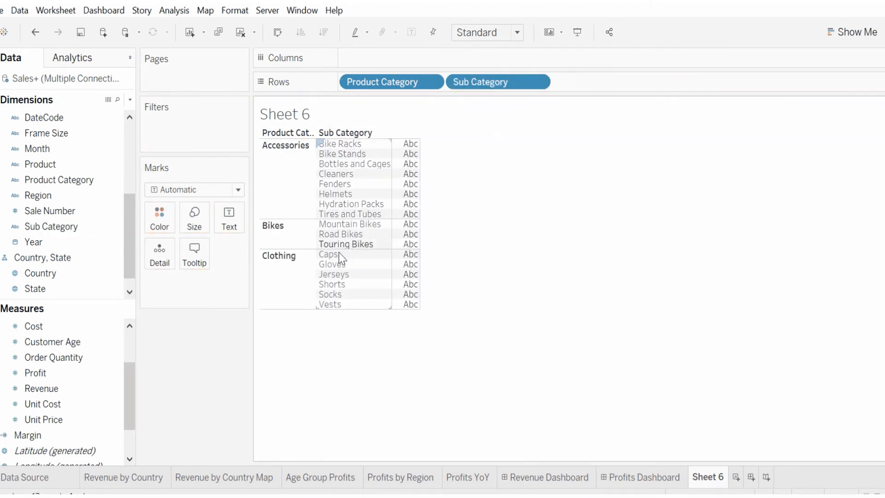
click(56, 166)
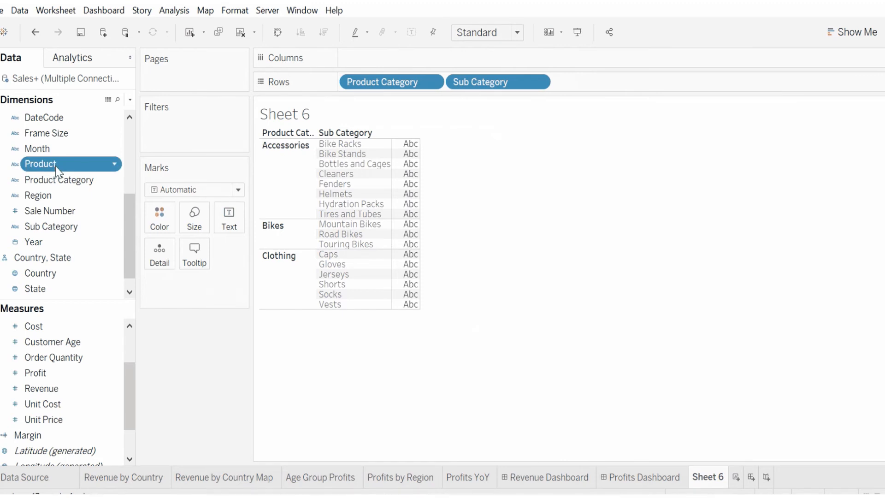
drag(56, 168, 591, 91)
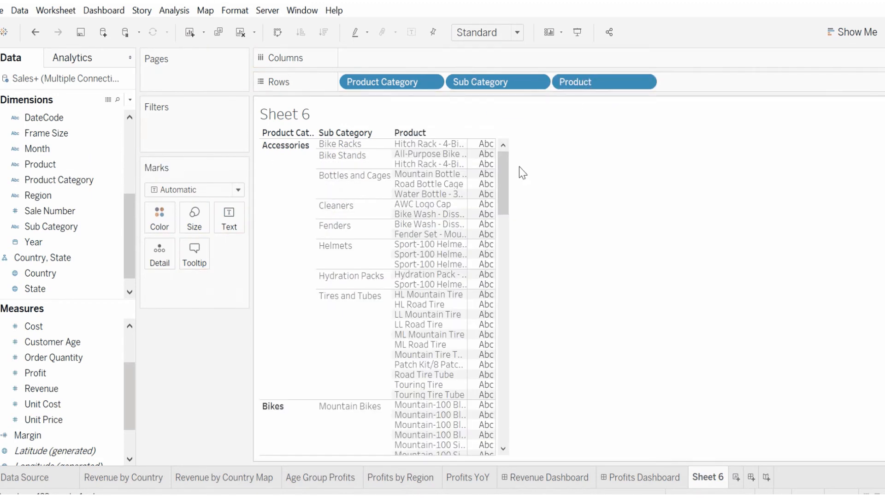
drag(503, 185, 507, 154)
drag(610, 79, 81, 162)
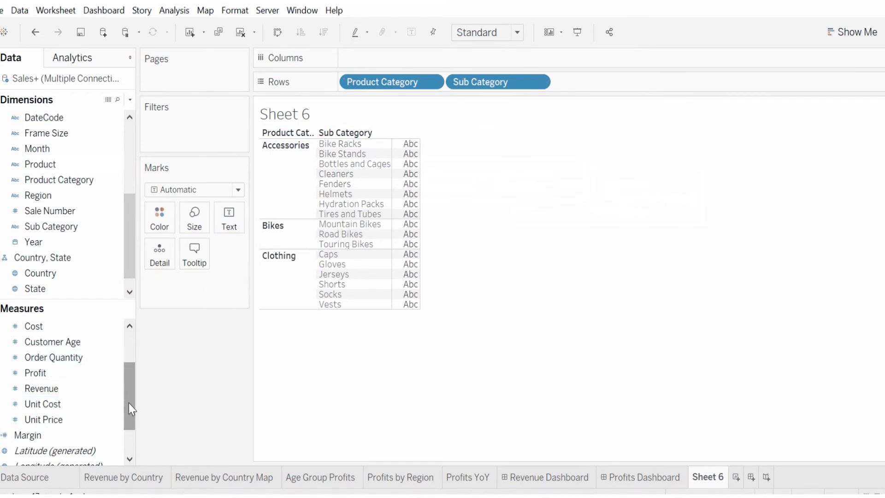
Step: Add Margin as the text of each row and change its aggregation to Average
scroll(129, 403, down, 3)
click(32, 390)
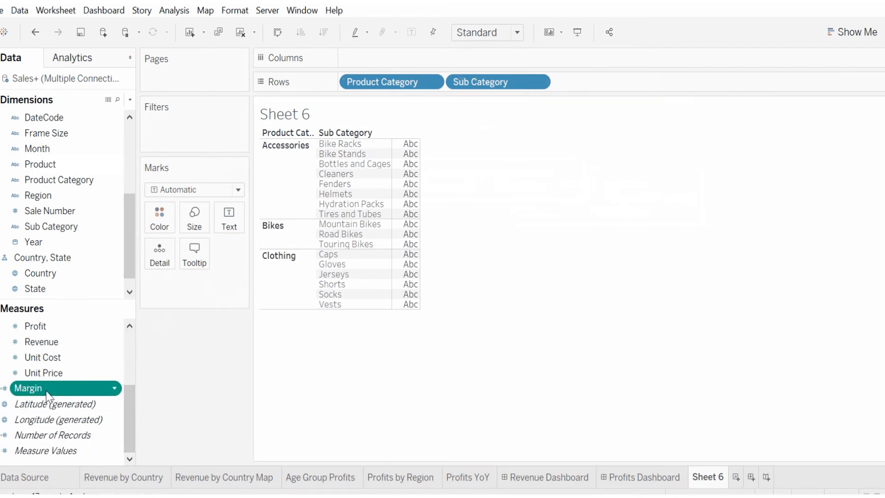
drag(47, 395, 429, 300)
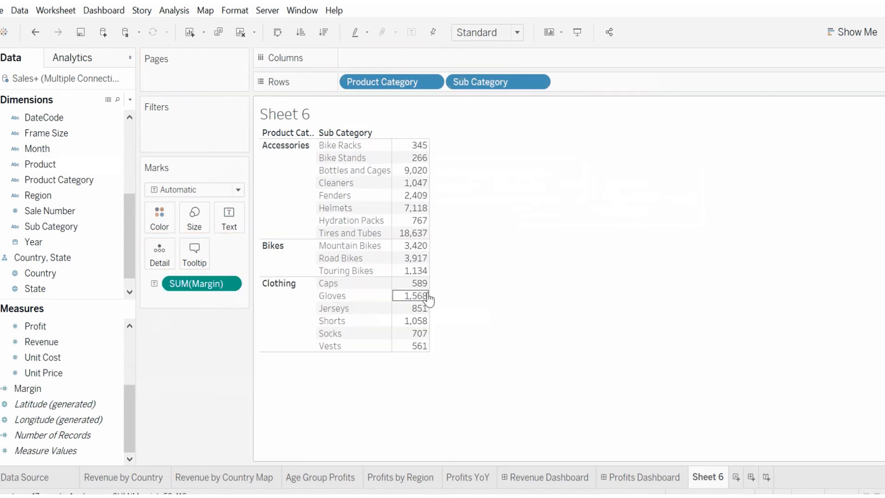
click(230, 284)
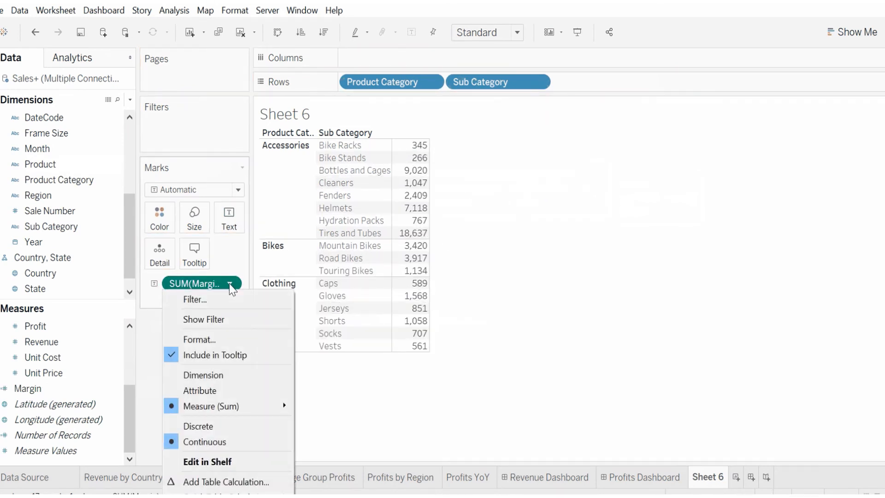
mouse_move(241, 408)
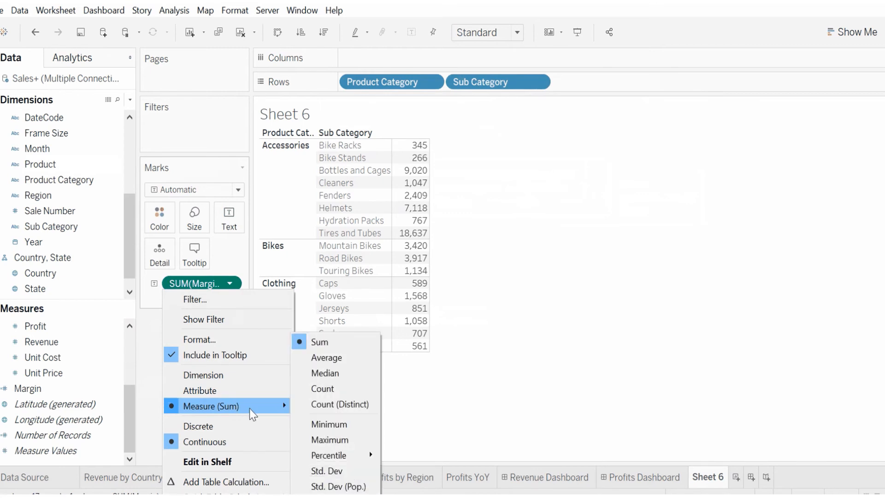
click(347, 361)
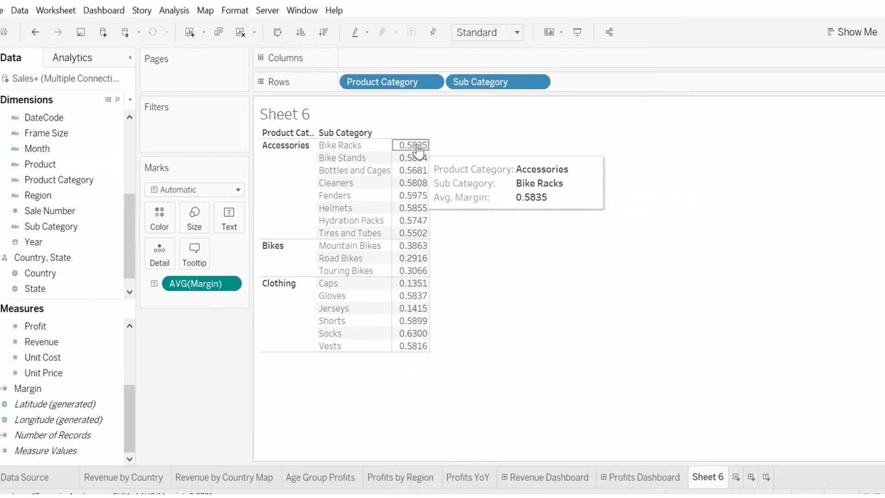
Step: Turn the table into a highlight table using Show Me
click(836, 31)
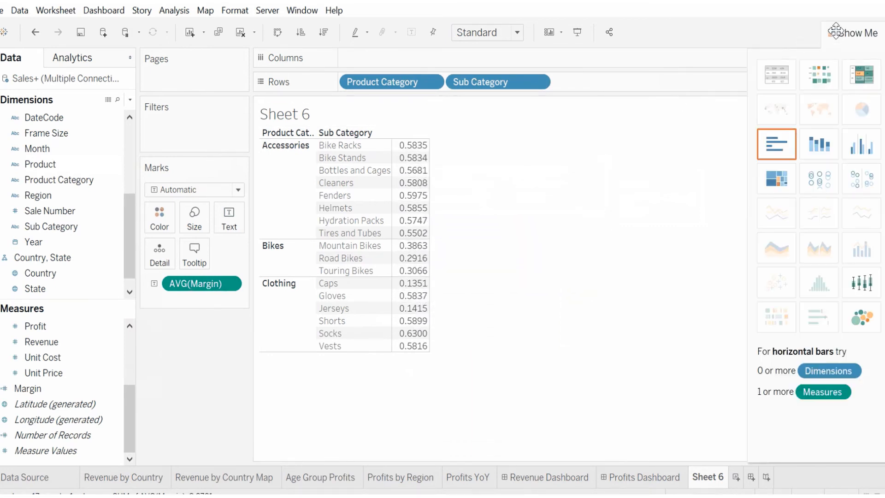
click(858, 74)
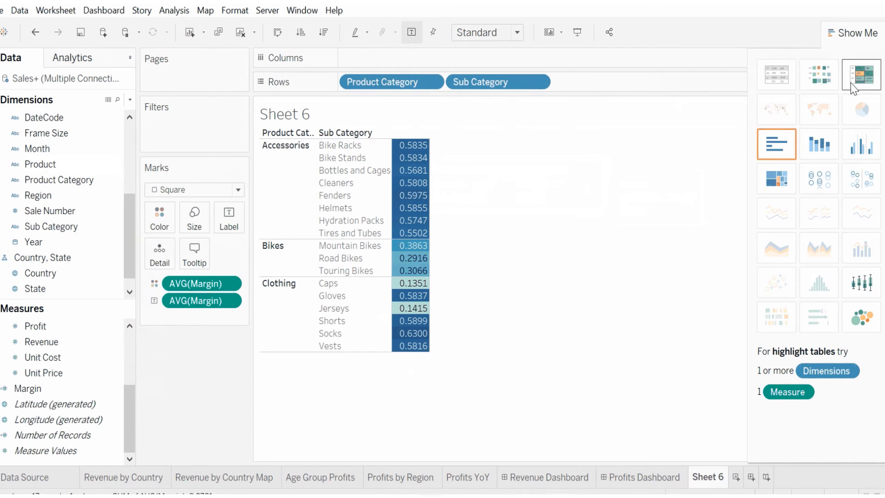
click(851, 31)
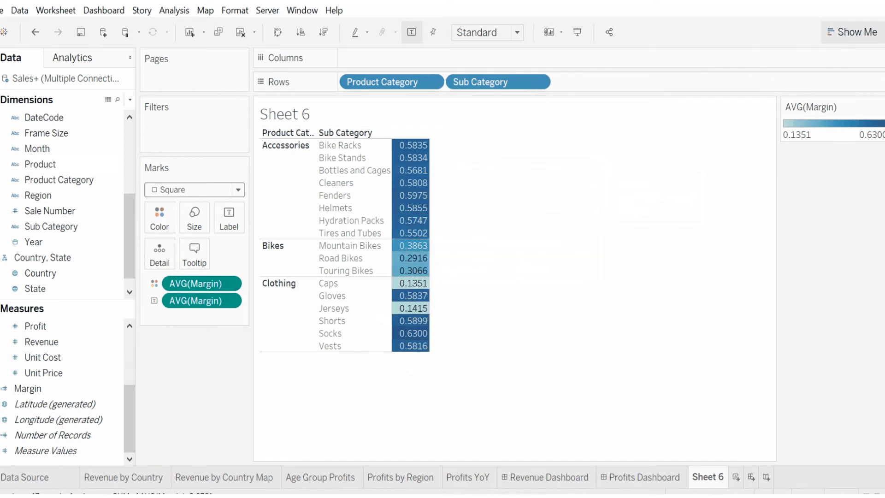
Step: Try stacked bars, a heat map and a treemap in Show Me, returning to the highlight table
click(873, 28)
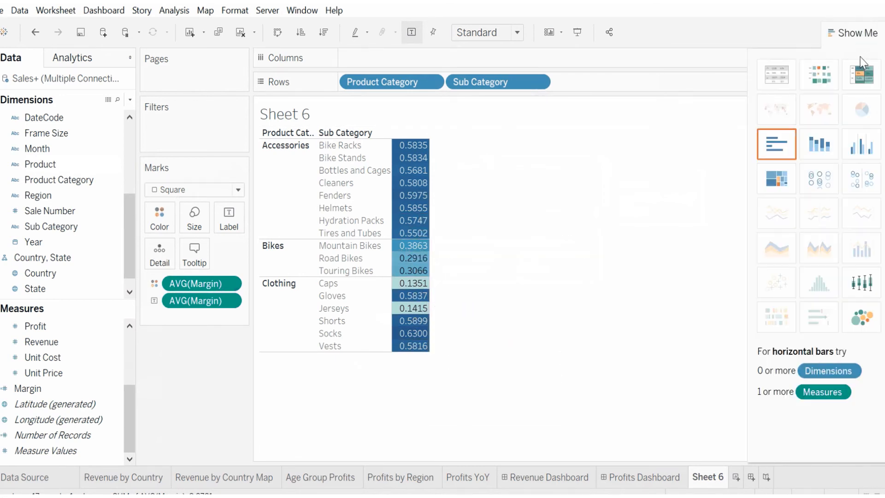
click(820, 146)
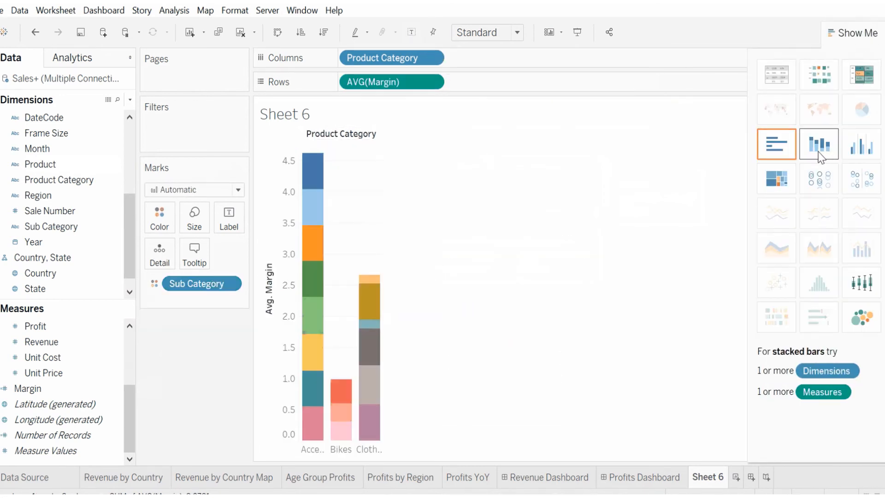
click(860, 82)
click(833, 76)
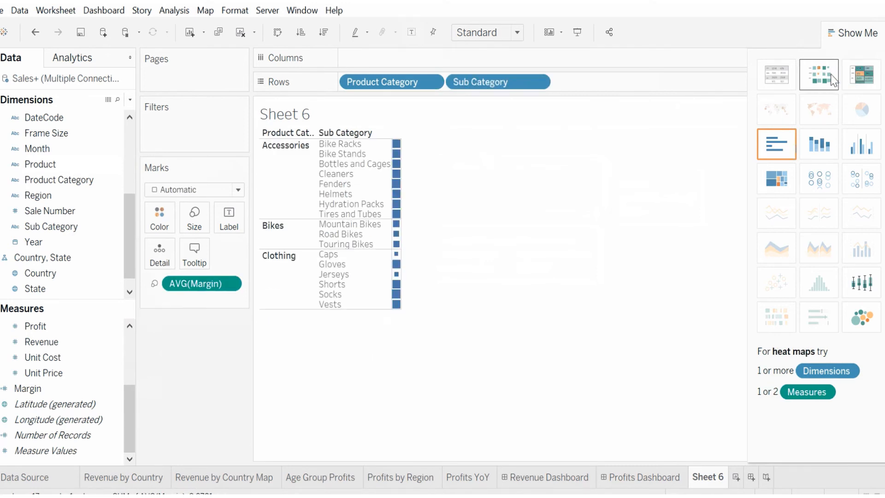
click(776, 188)
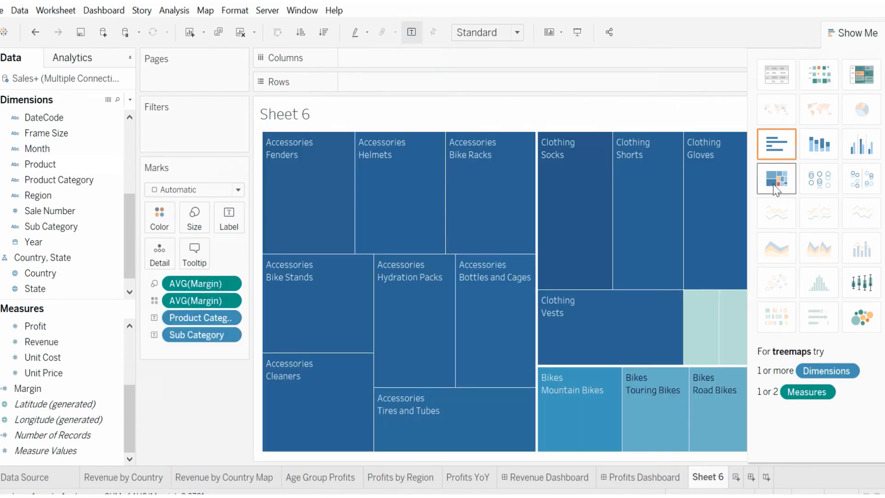
click(872, 79)
click(857, 33)
Step: Change the Avg. Margin color palette to Green and apply it
mouse_move(423, 171)
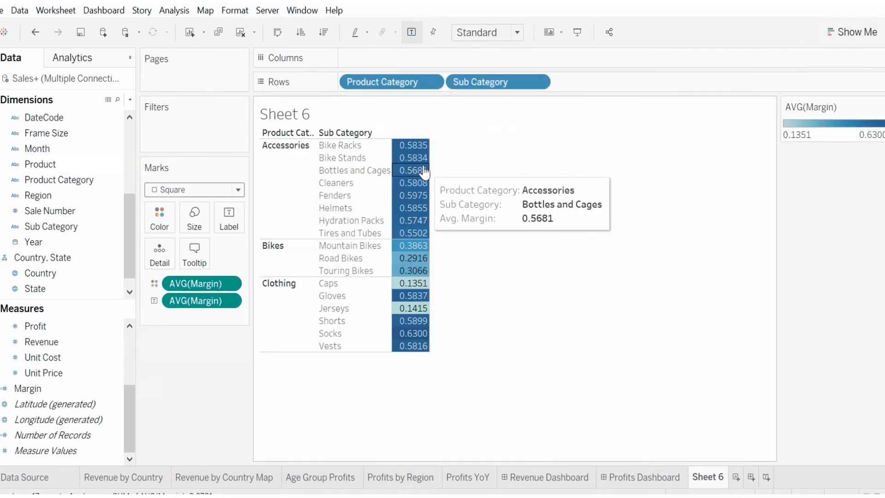
click(881, 106)
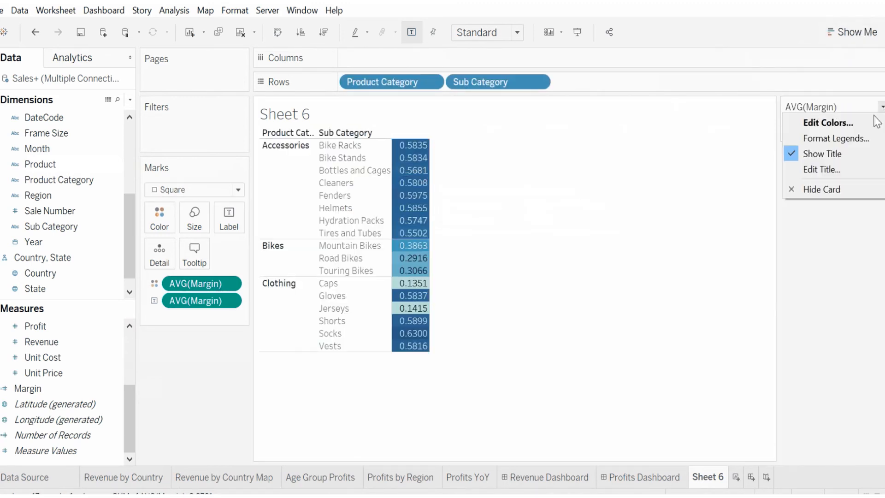
click(877, 122)
click(549, 198)
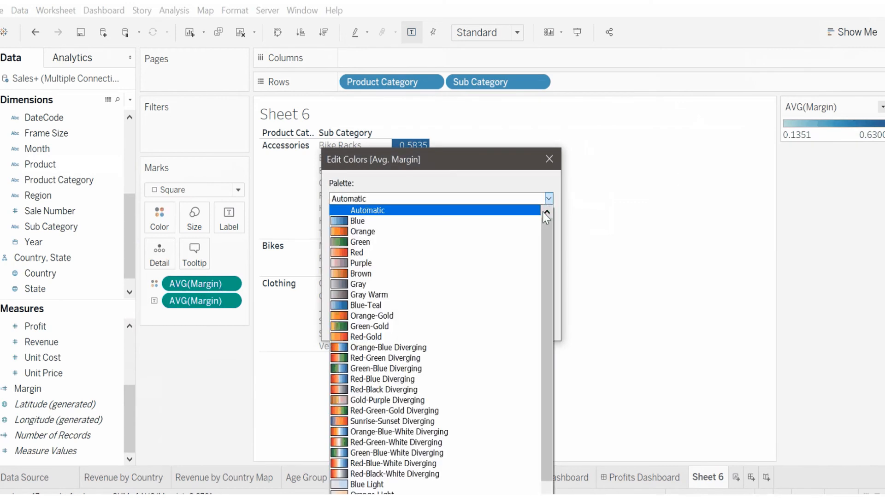
click(519, 243)
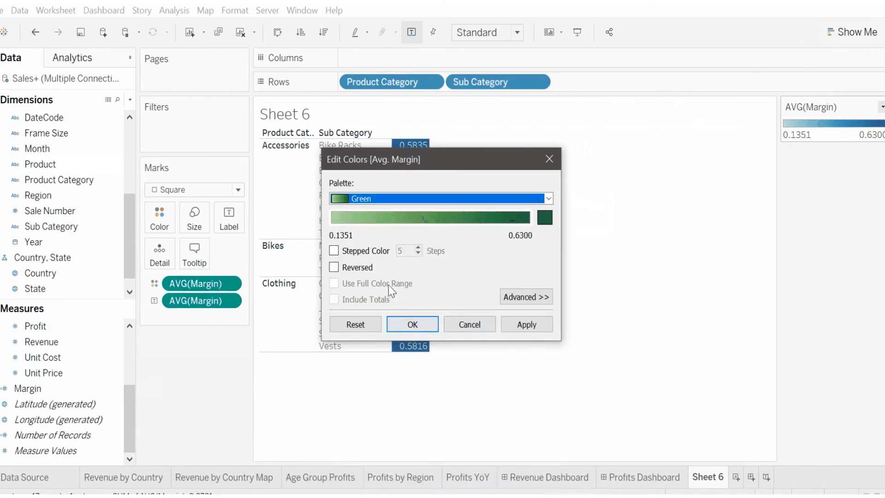
click(521, 324)
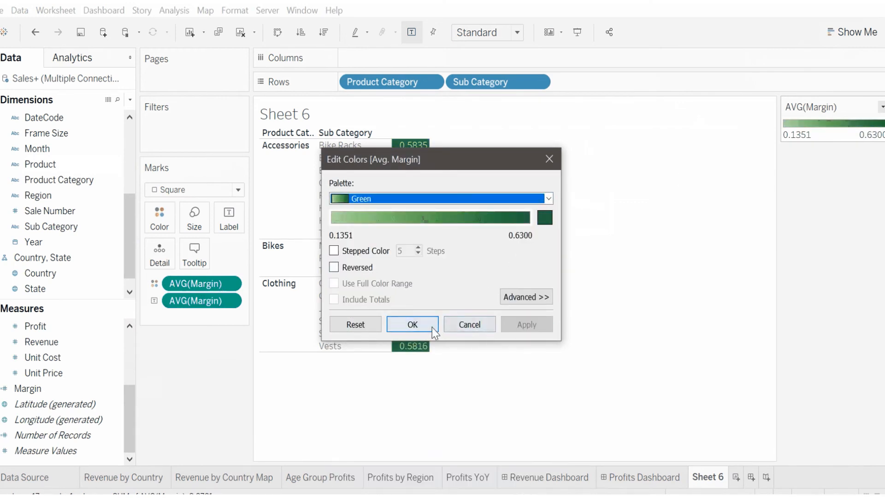
click(432, 327)
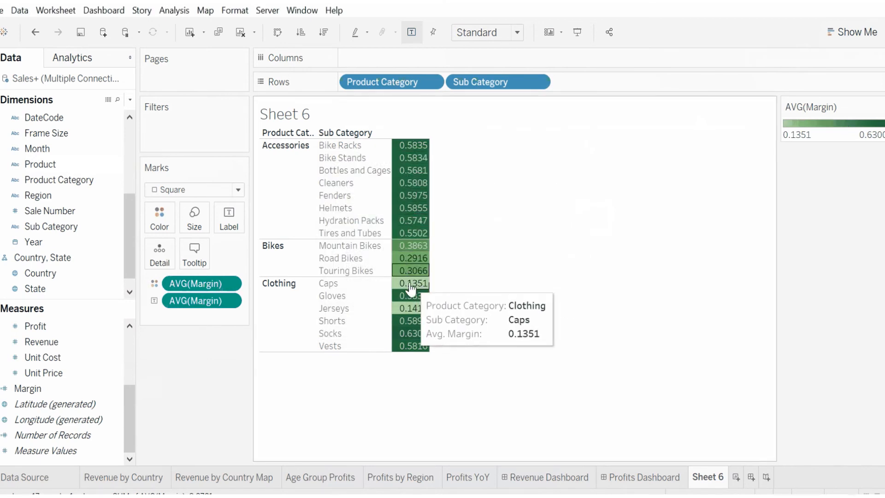
Step: Retitle the worksheet "Product Margins"
click(362, 147)
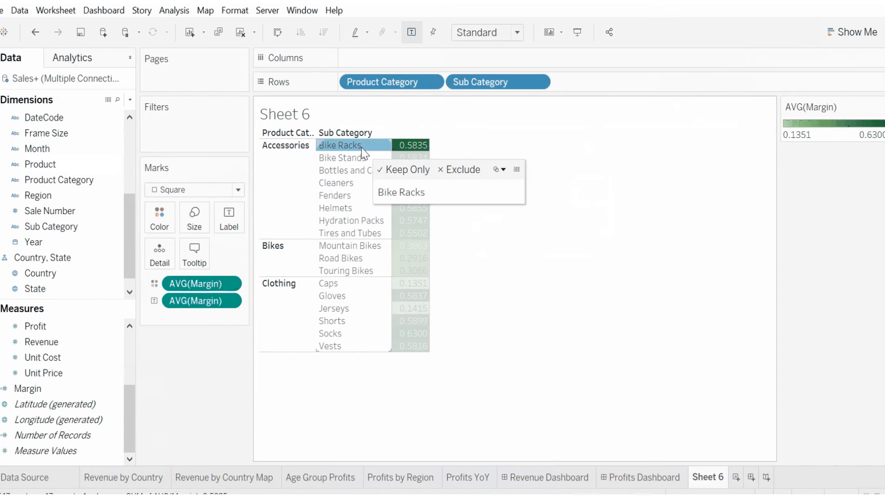
click(464, 142)
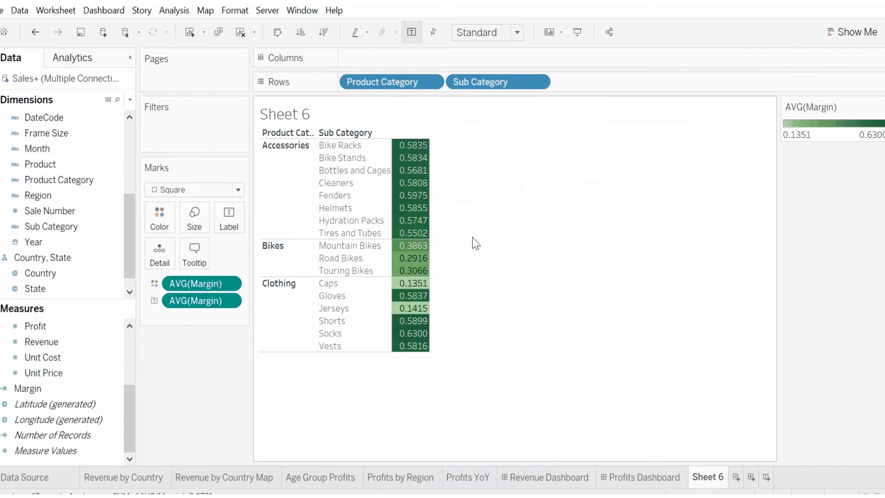
double_click(295, 115)
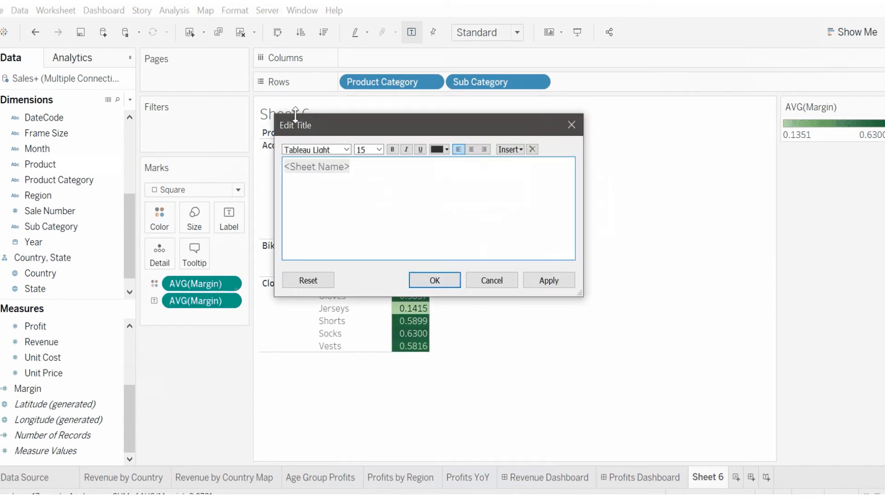
double_click(303, 169)
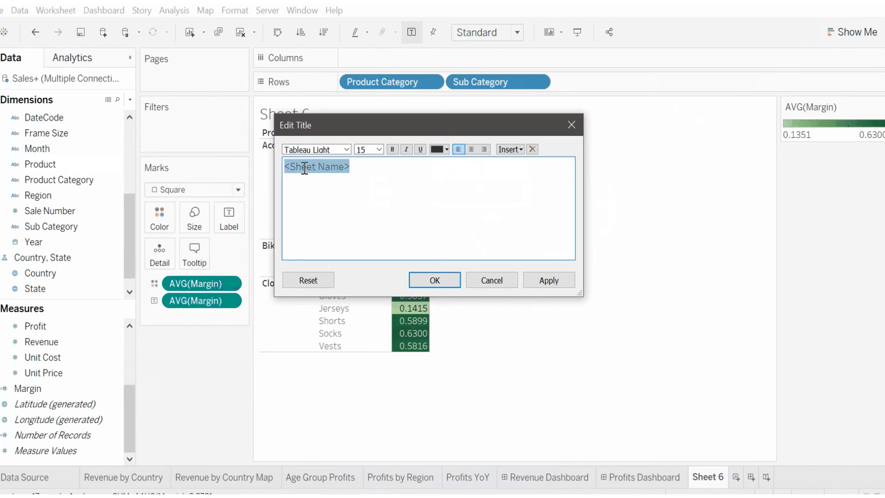
drag(362, 164, 256, 170)
text(Product Margins)
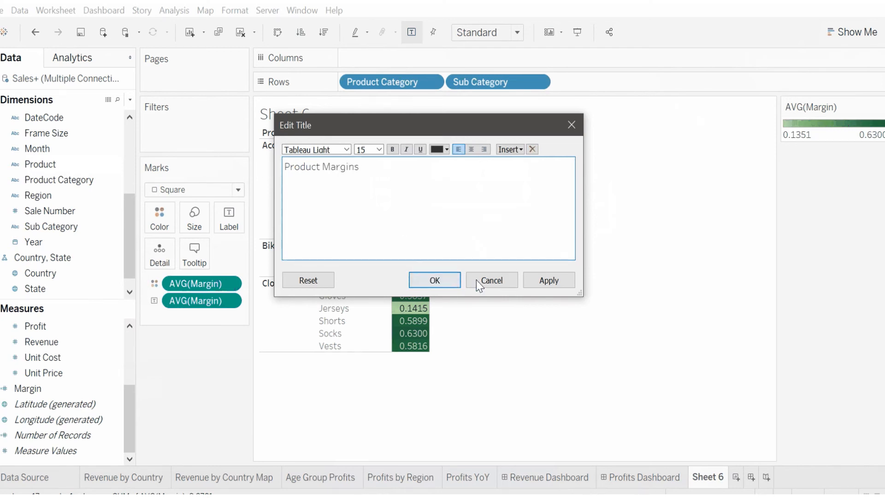
click(434, 280)
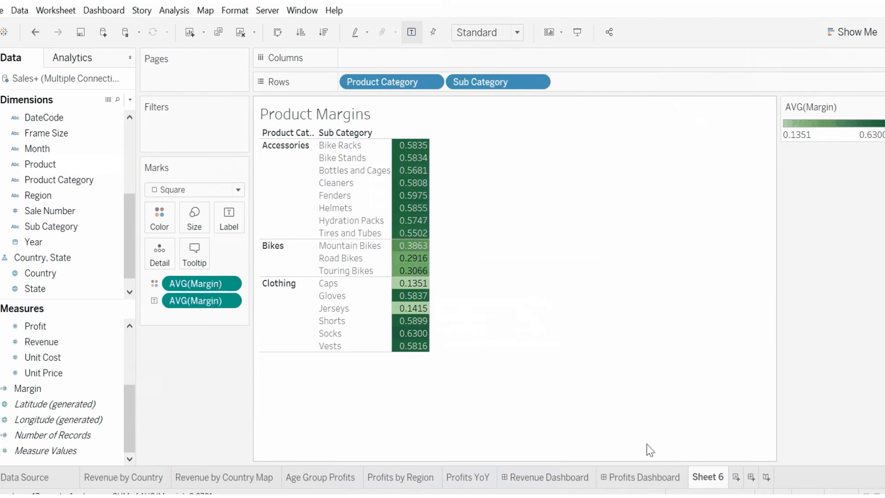
Step: Rename the worksheet tab to "Product Margins"
double_click(701, 478)
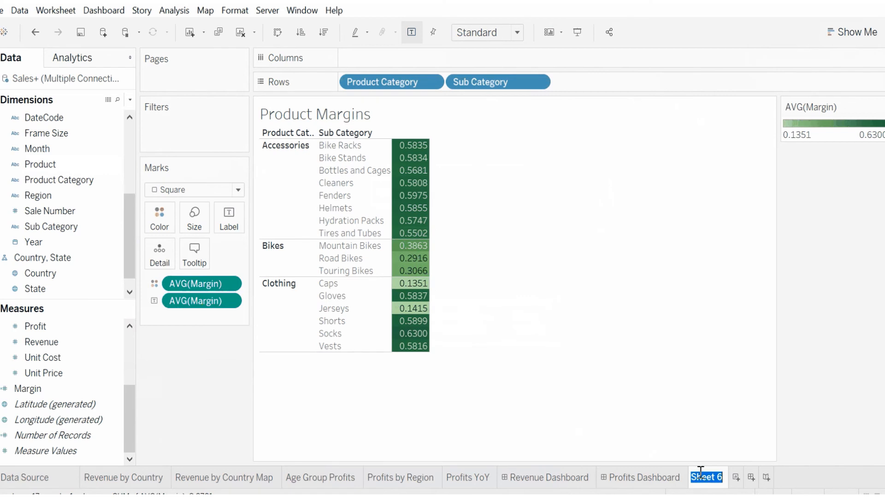
key(BackSpace)
text(Product Margins)
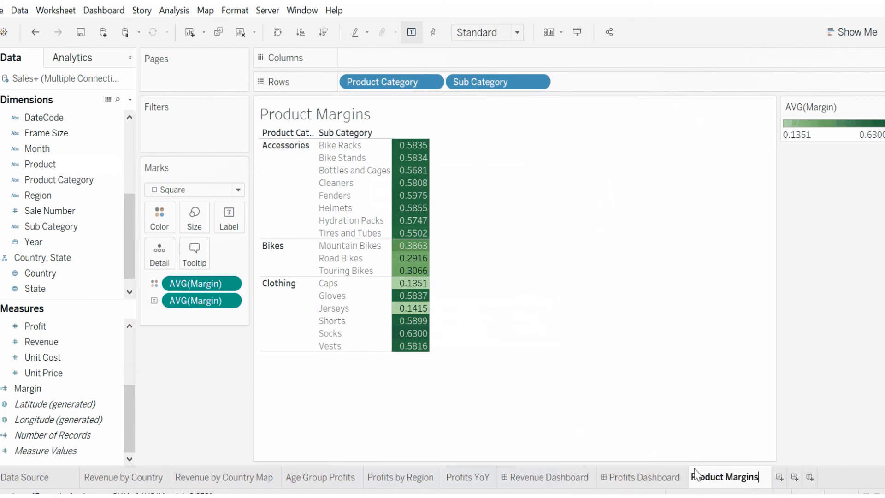
click(650, 384)
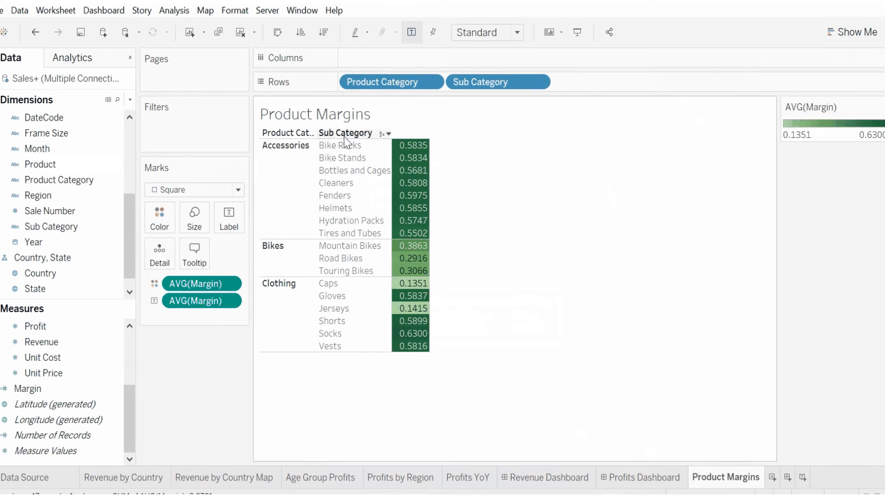
Step: Add a new worksheet with Product Category and Sub Category on Rows
click(772, 479)
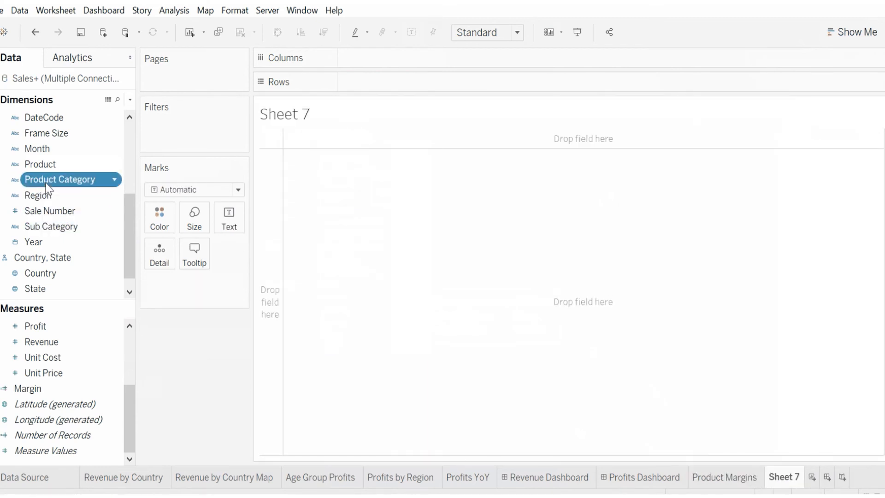
drag(51, 180, 376, 88)
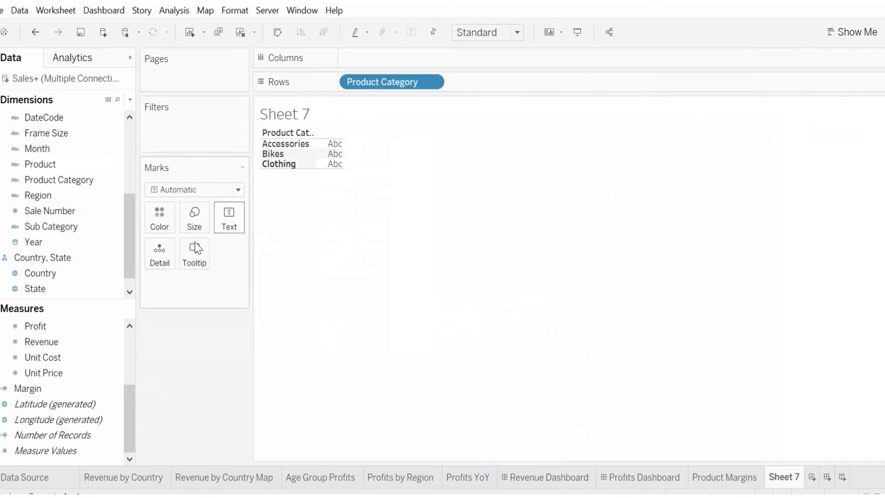
drag(54, 227, 482, 87)
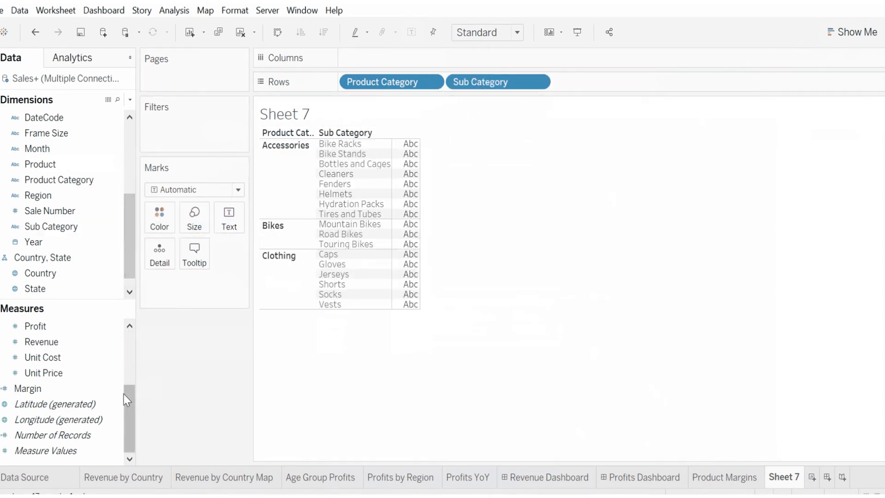
Step: Show the sum of Order Quantity per sub-category as a highlight table
drag(130, 396, 133, 367)
click(69, 388)
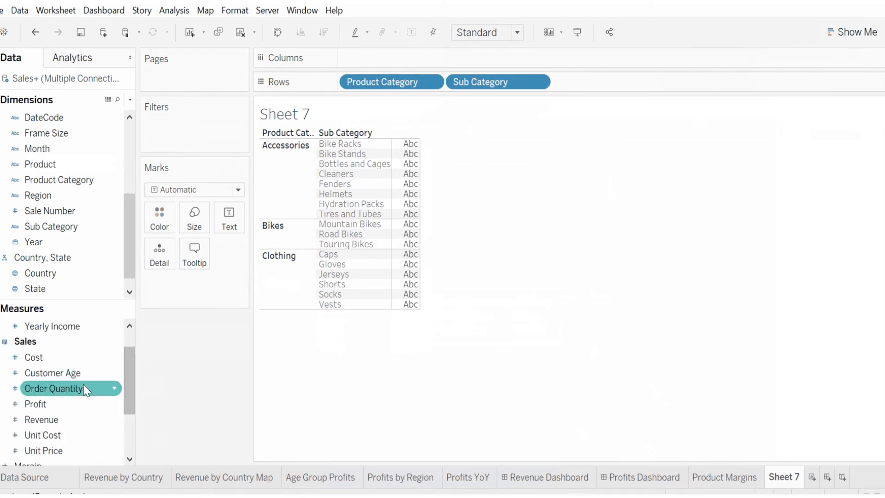
drag(63, 393, 416, 178)
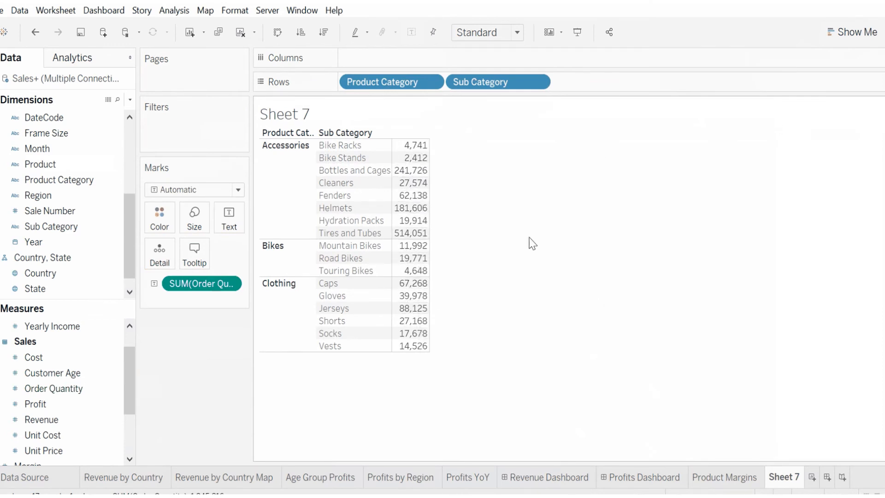
click(848, 32)
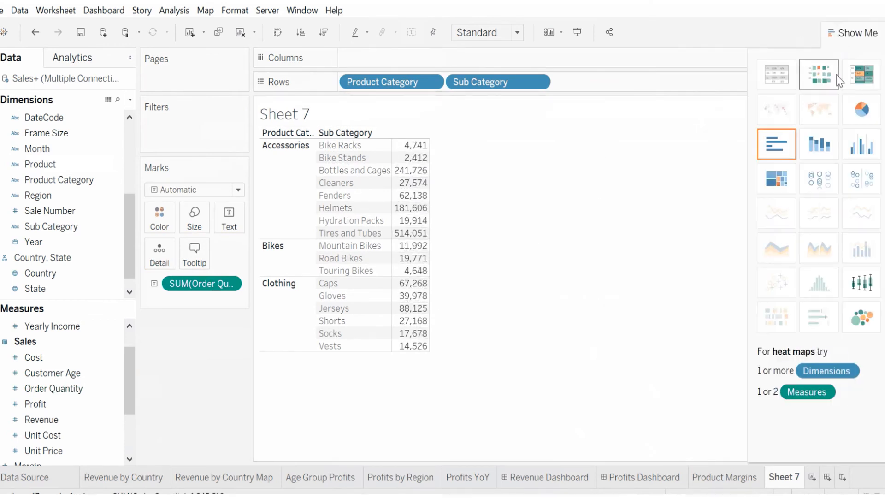
click(860, 78)
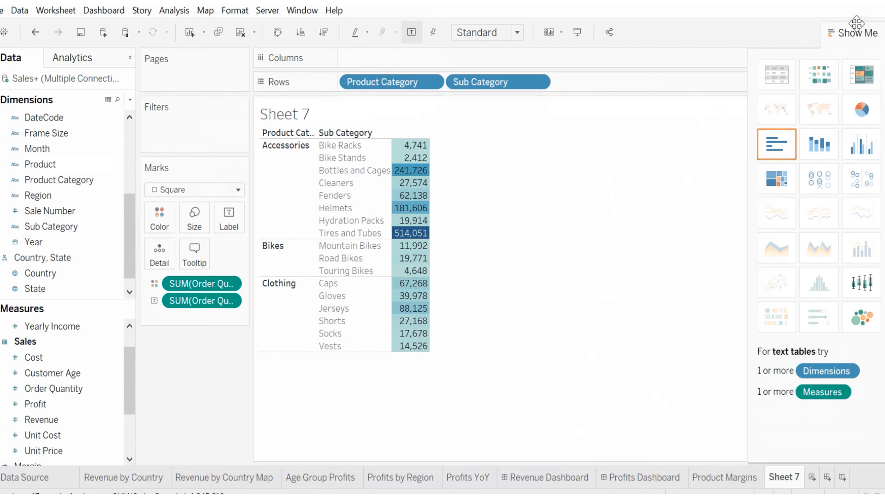
click(850, 30)
Step: Try the Red and then the Sunrise-Sunset Diverging palettes for the Order Quantity colors
click(881, 107)
click(822, 169)
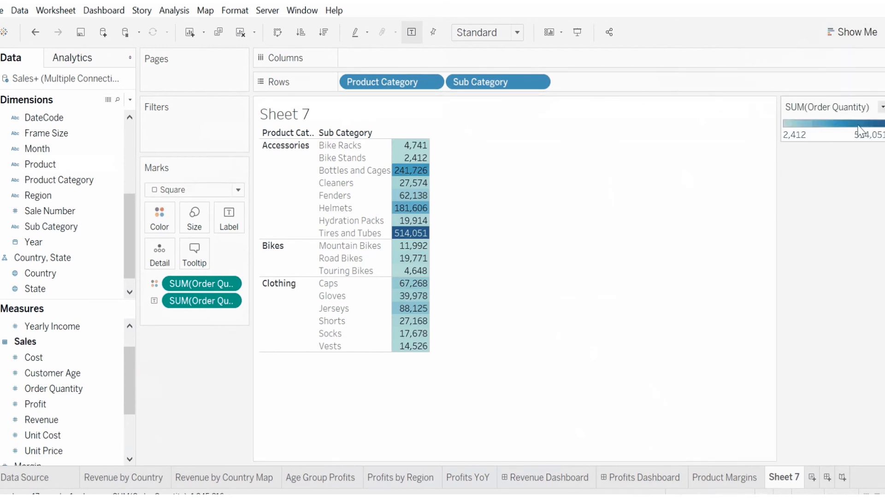
click(548, 198)
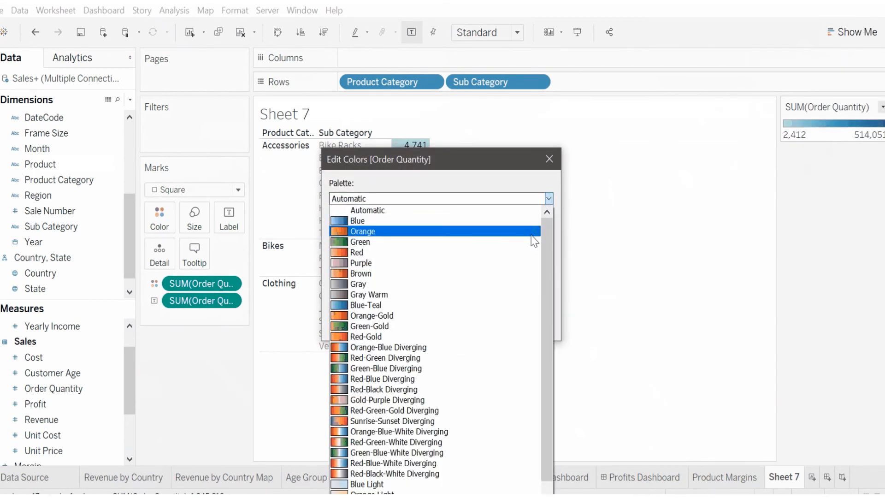
click(517, 252)
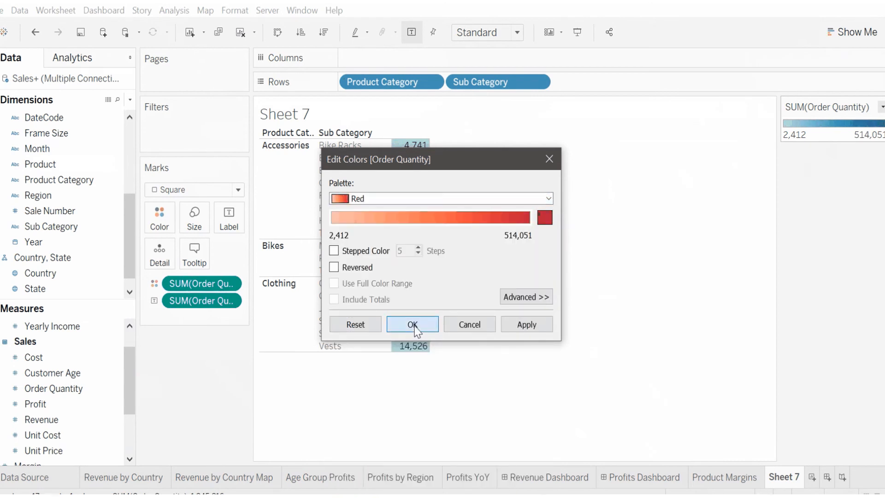
click(414, 325)
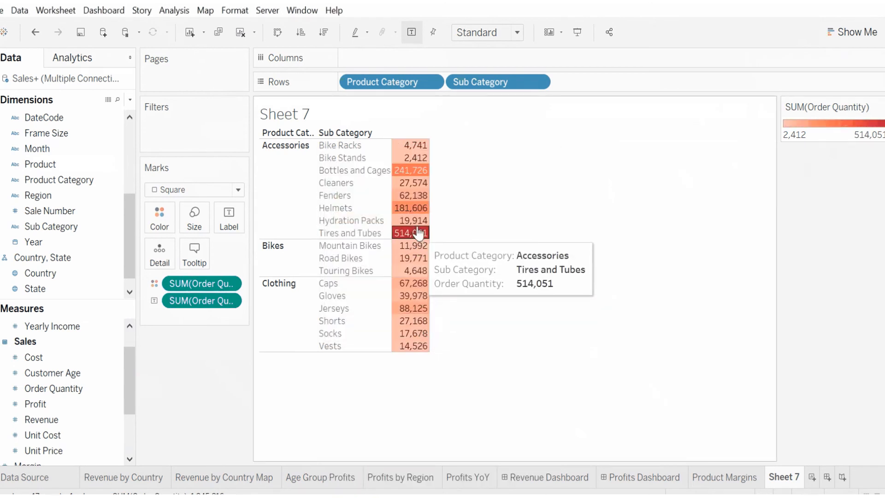
click(881, 107)
click(878, 122)
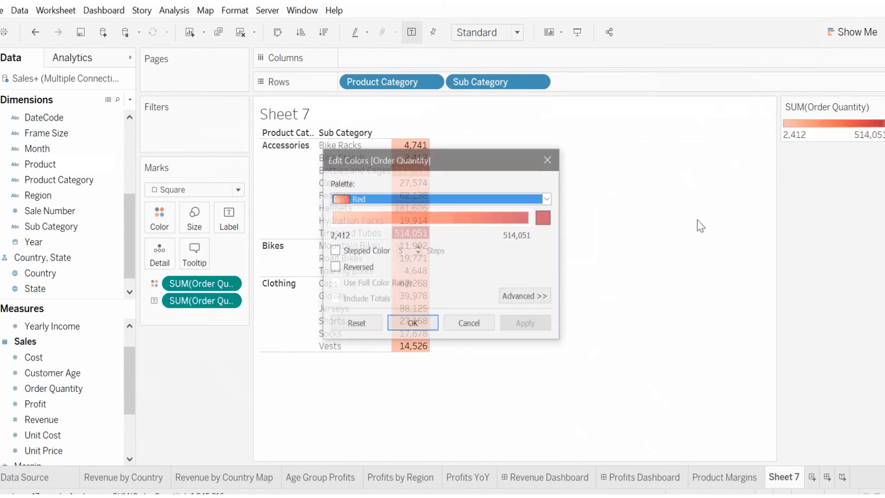
click(548, 198)
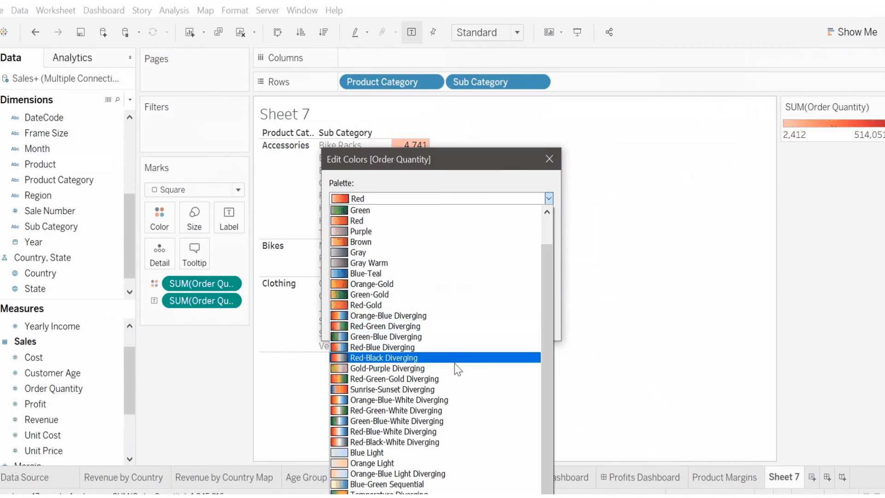
click(450, 390)
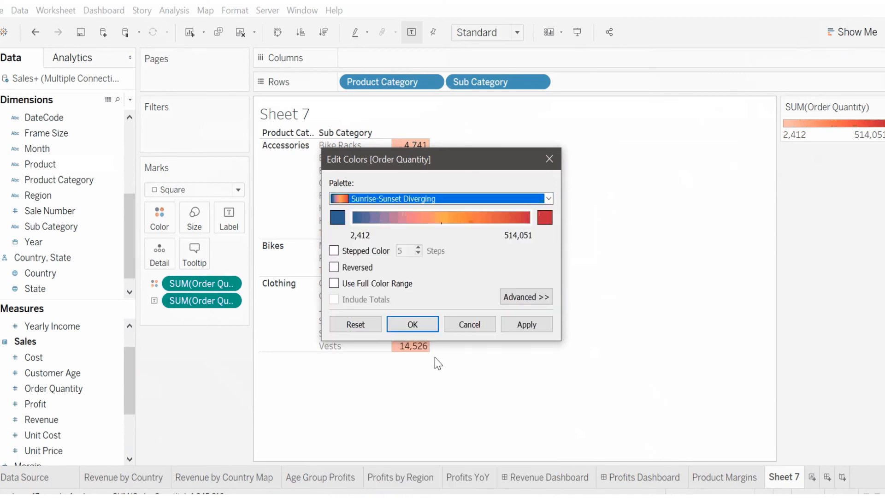
click(415, 325)
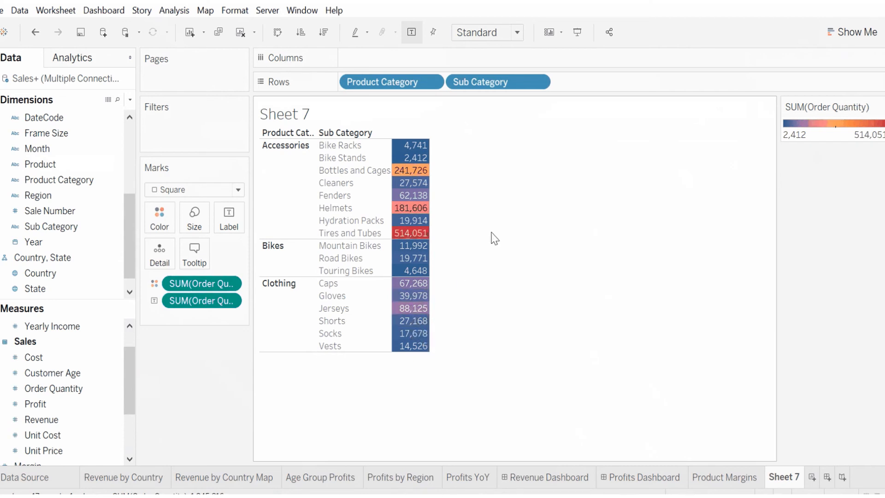
Step: Set the Order Quantity color palette to Blue-Teal and confirm
click(881, 107)
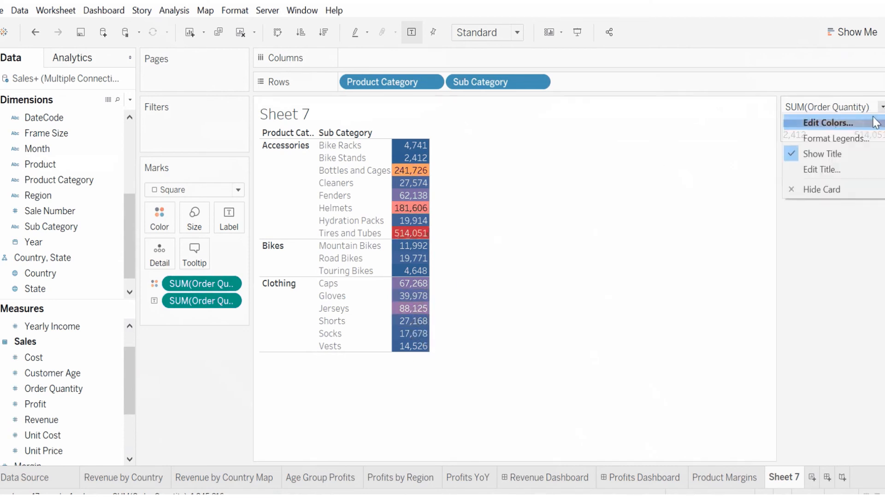
click(809, 121)
click(547, 198)
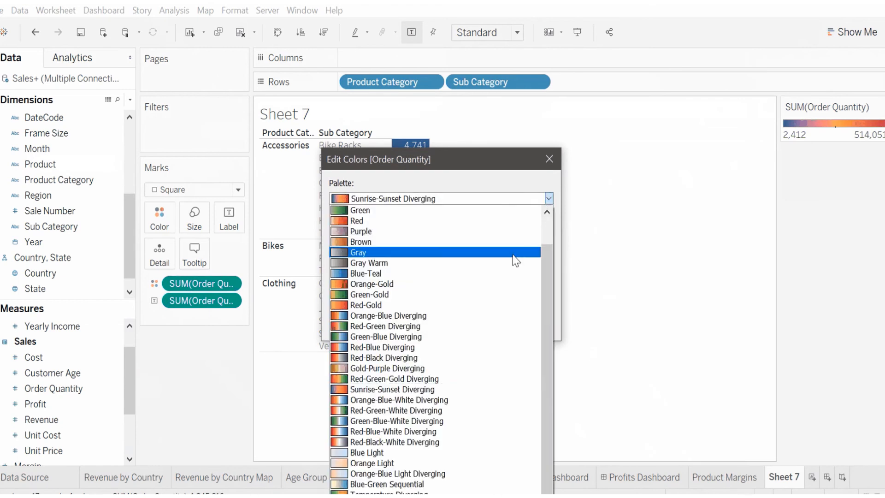
click(501, 276)
click(400, 326)
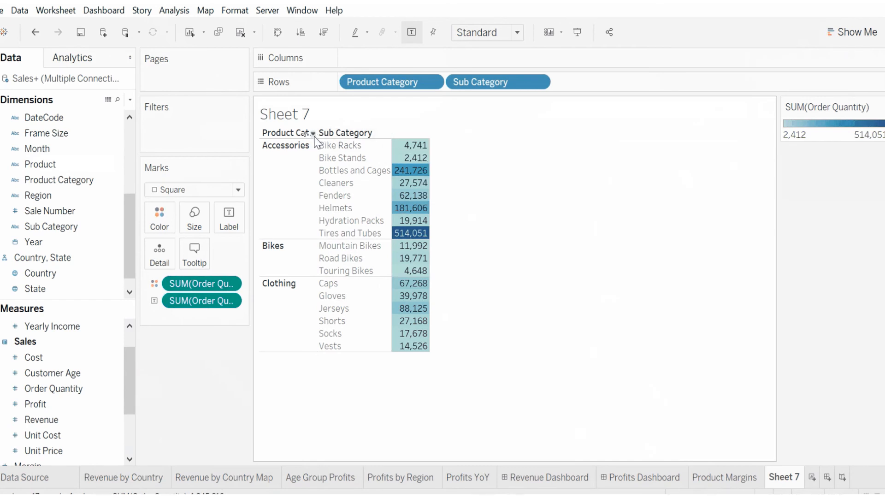
Step: Widen the Product Category column in this worksheet and in the Product Margins worksheet
drag(321, 145, 344, 148)
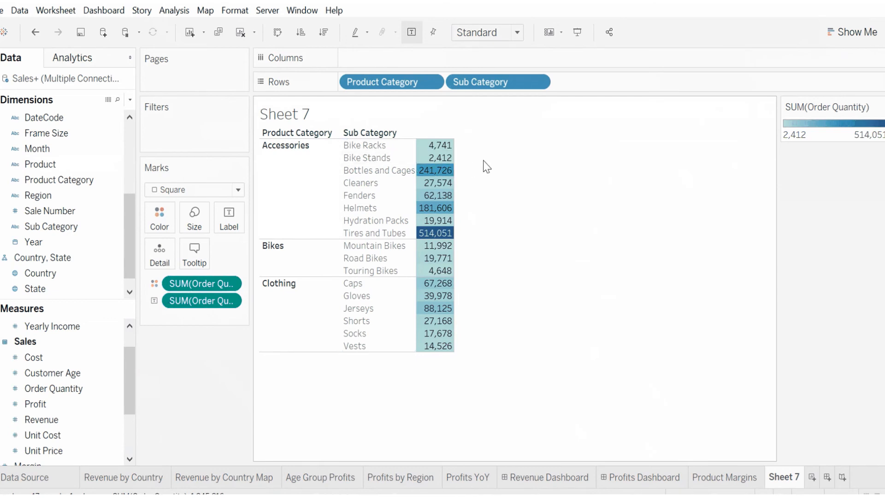
click(726, 477)
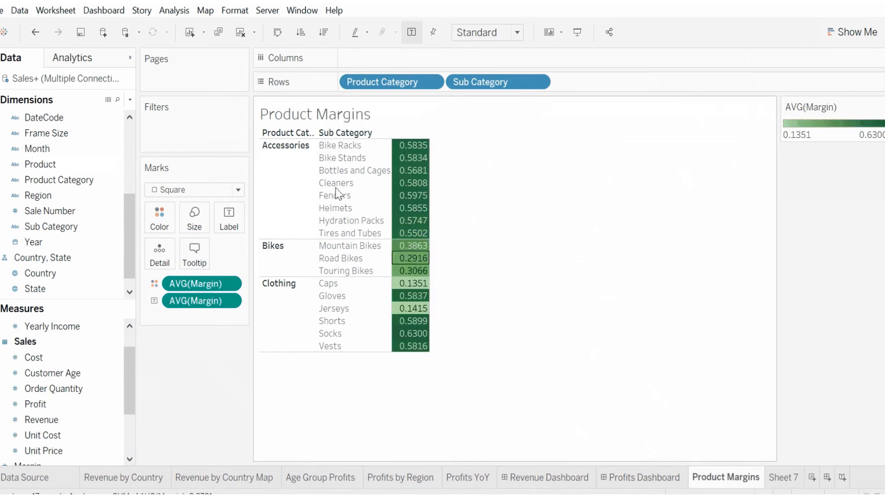
drag(315, 150, 354, 158)
mouse_move(449, 159)
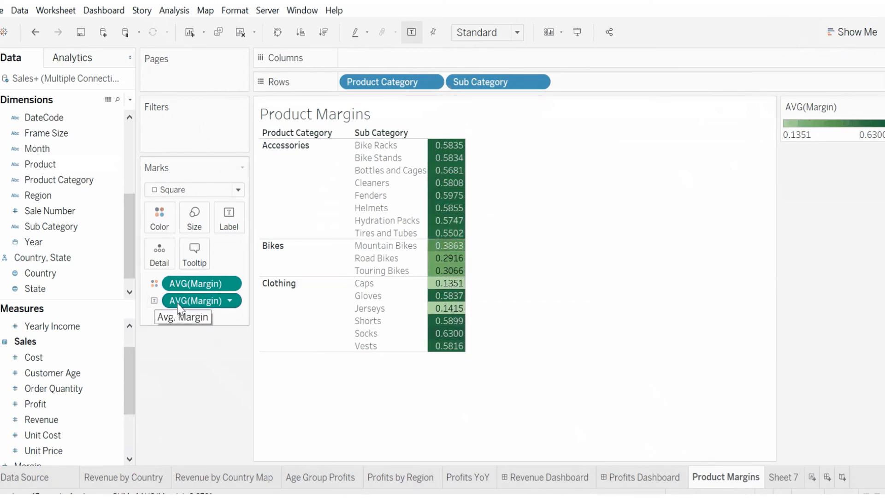
Step: Replace the Margin label on Product Margins with a new Margin label aggregated as Average
drag(198, 306, 73, 244)
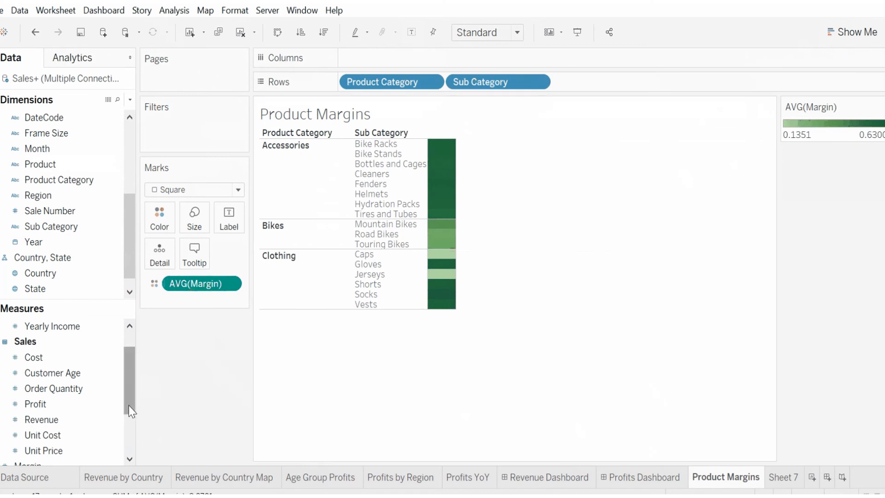
scroll(129, 405, down, 1)
drag(35, 435, 170, 303)
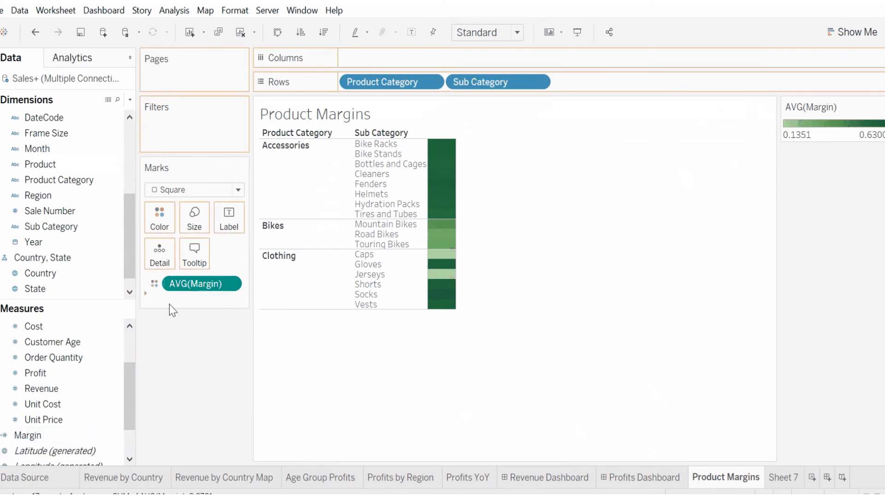
click(155, 300)
click(174, 334)
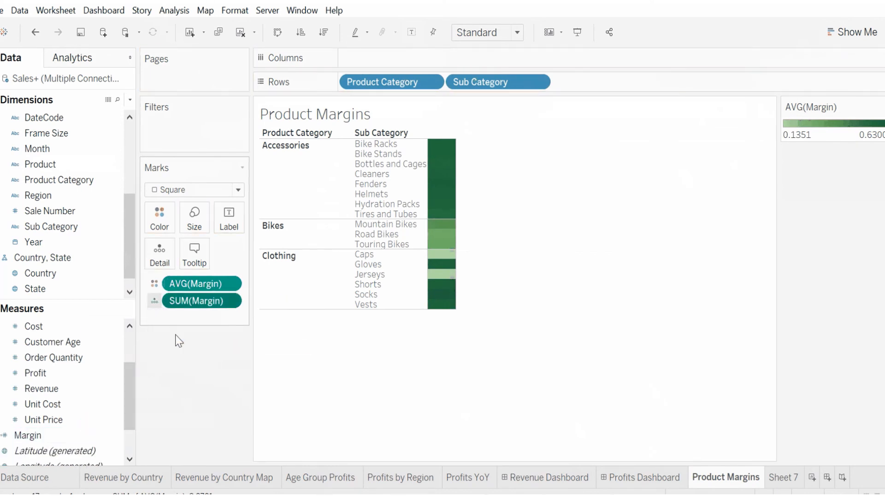
click(232, 301)
mouse_move(231, 405)
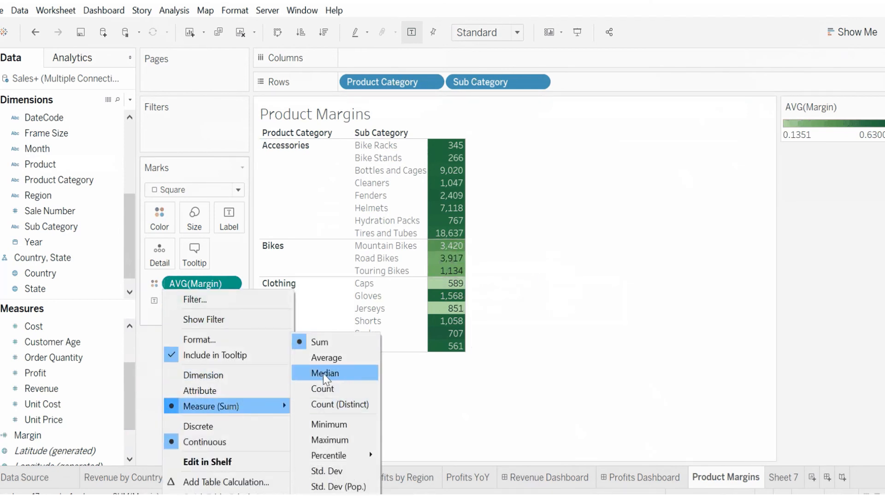
click(323, 358)
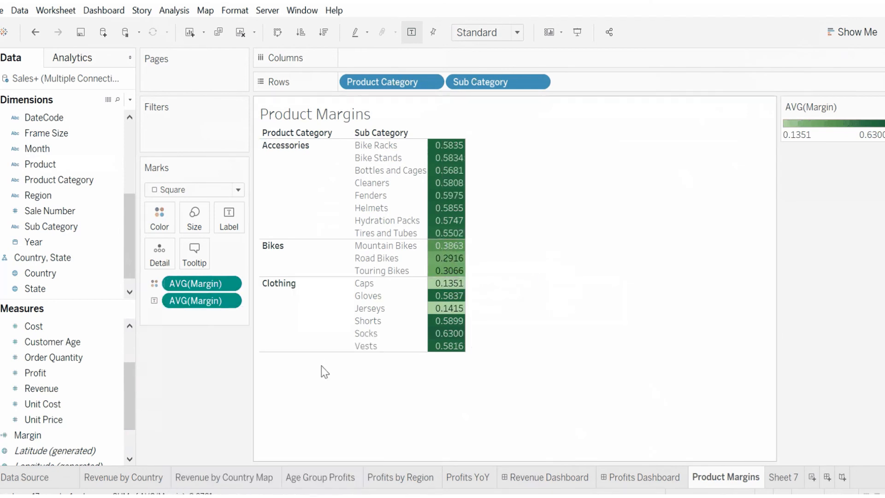
Step: Format the AVG(Margin) label numbers as Percentage with 2 decimal places and close the format pane
click(232, 301)
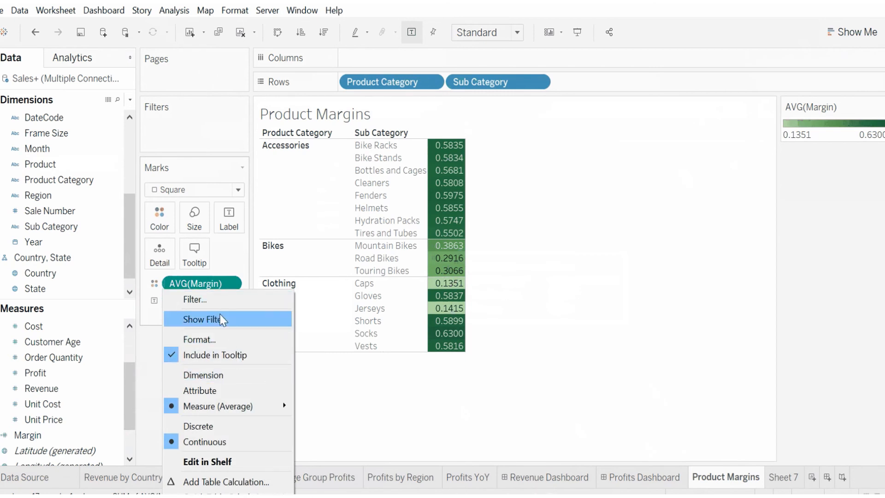
click(224, 339)
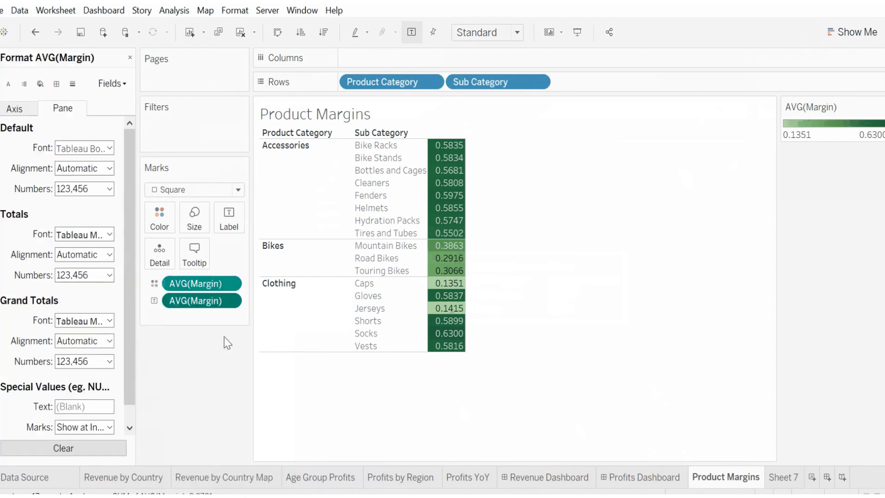
click(85, 194)
click(81, 273)
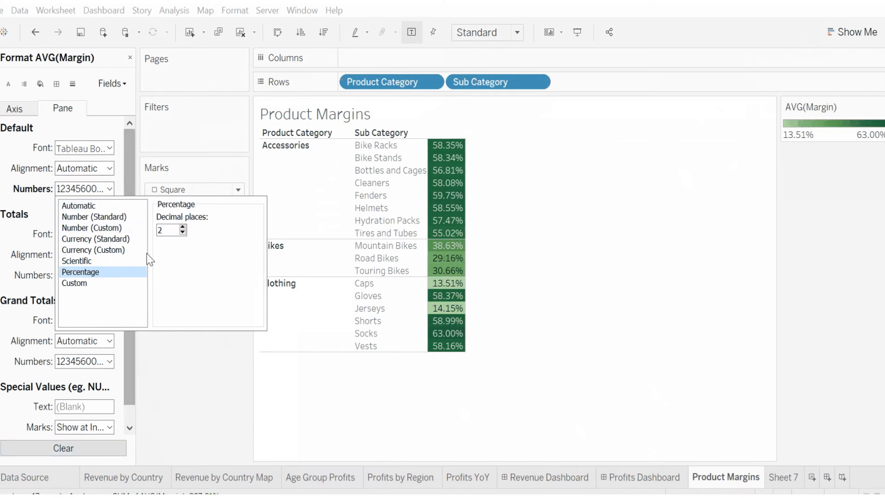
click(46, 196)
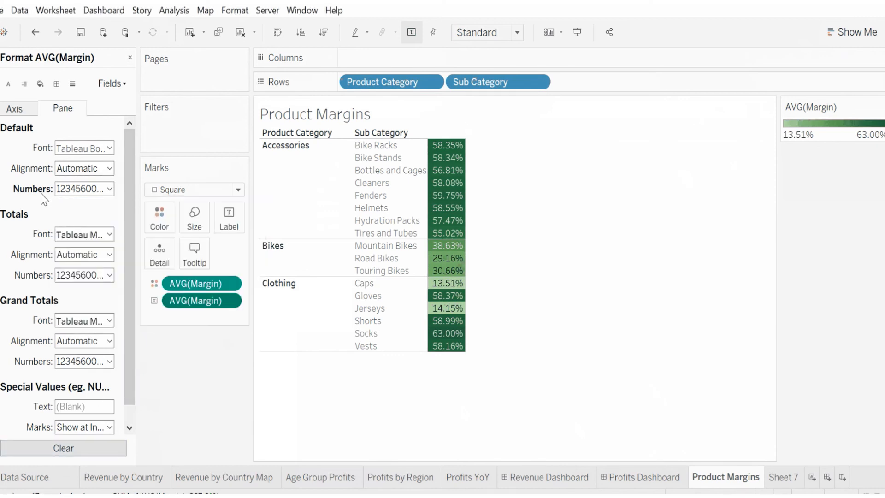
click(130, 57)
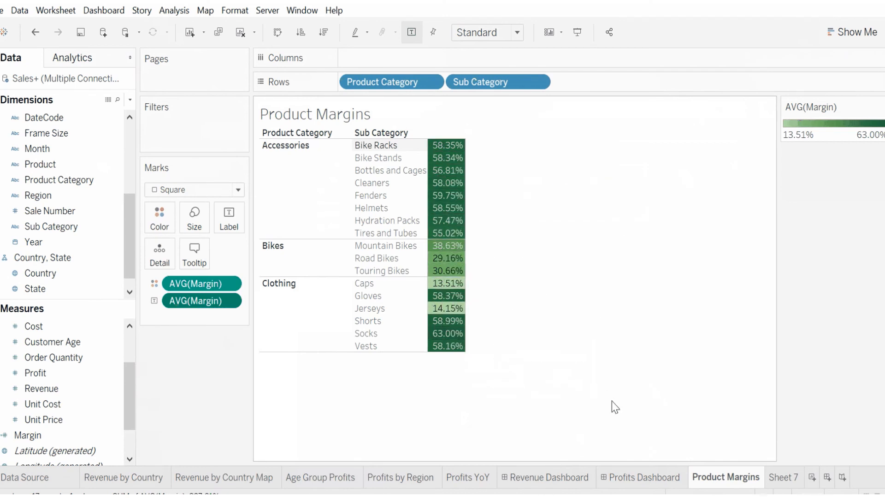
Step: Open a new worksheet and drag Sale Number onto its Marks card
click(777, 481)
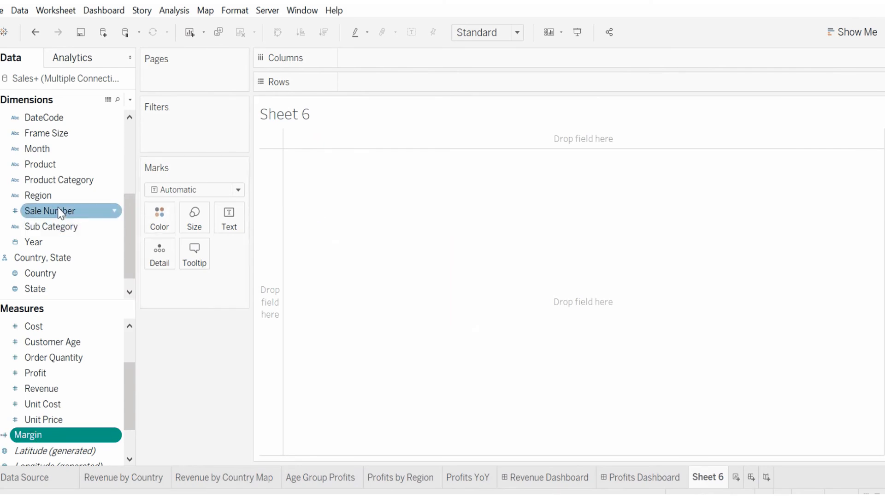
drag(55, 180, 206, 201)
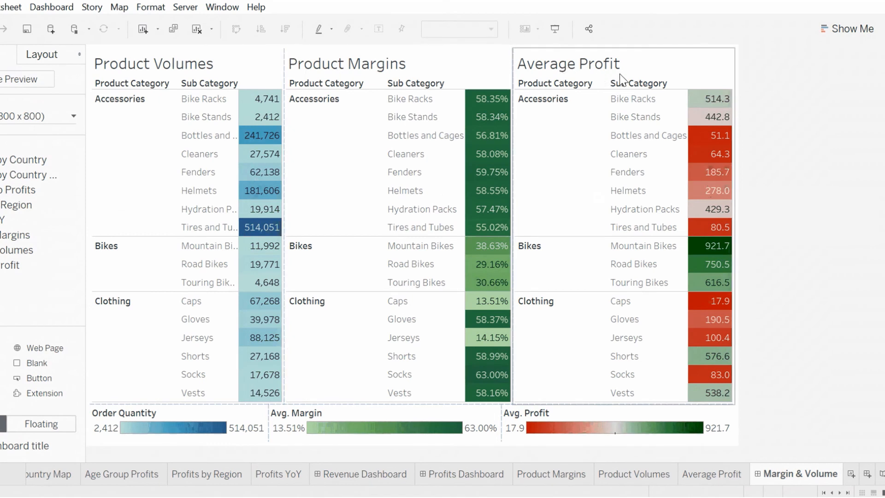
mouse_move(482, 255)
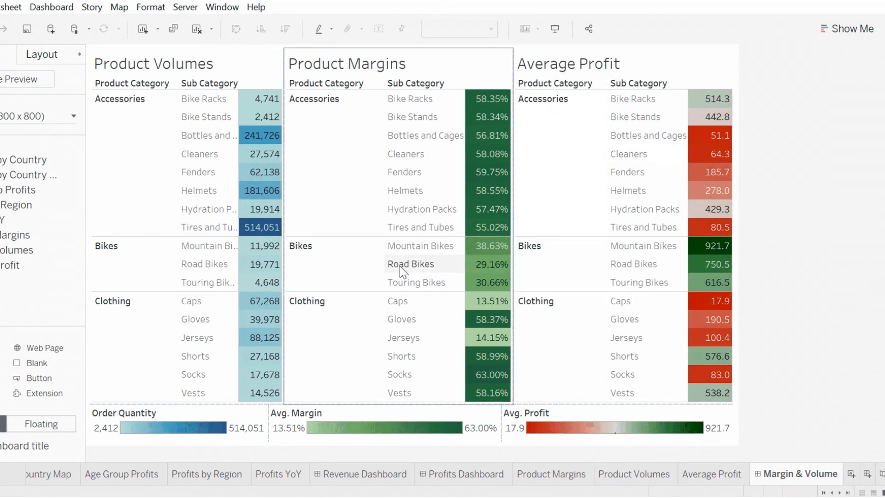
mouse_move(710, 253)
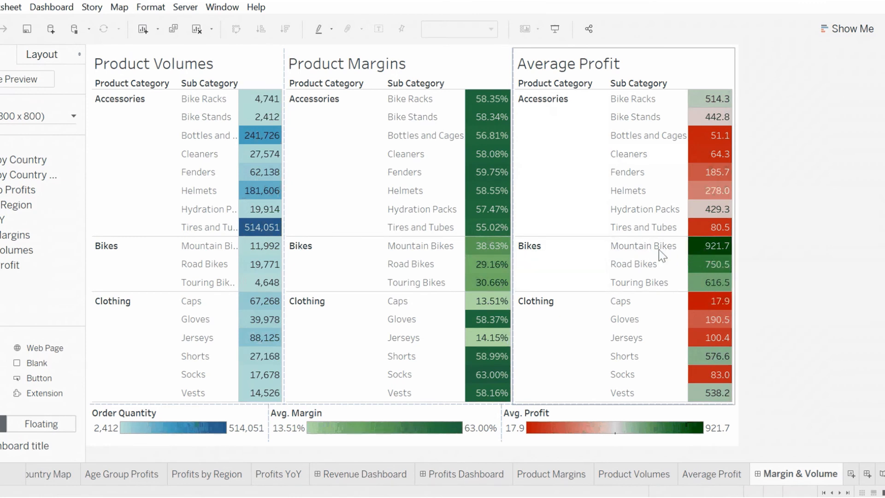
Step: Open a new worksheet and add a Sub Category filter keeping only Tires and Tubes
mouse_move(263, 253)
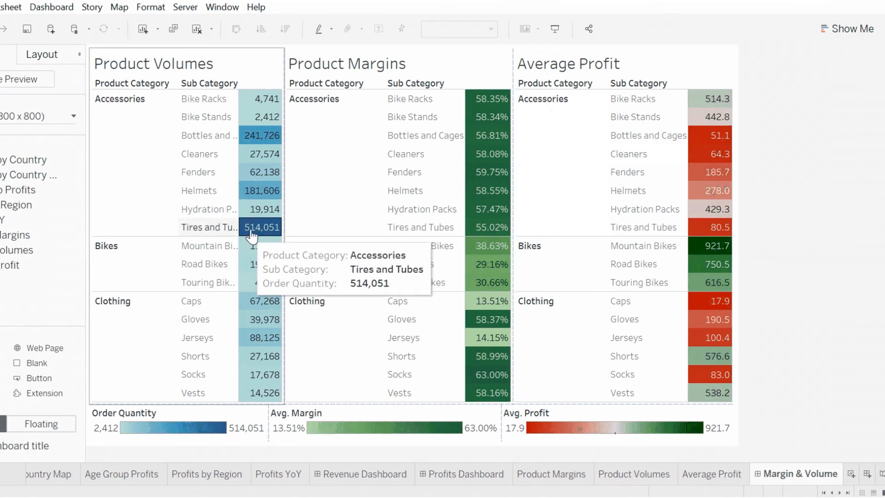
mouse_move(503, 234)
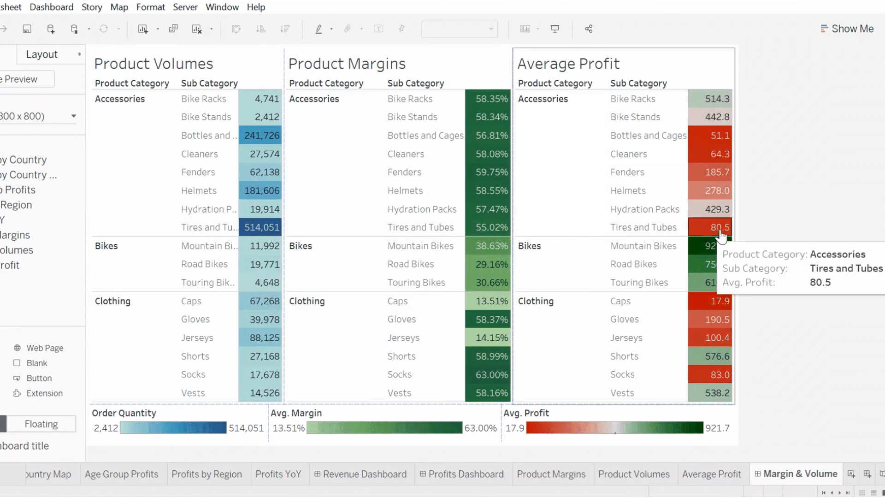
mouse_move(249, 233)
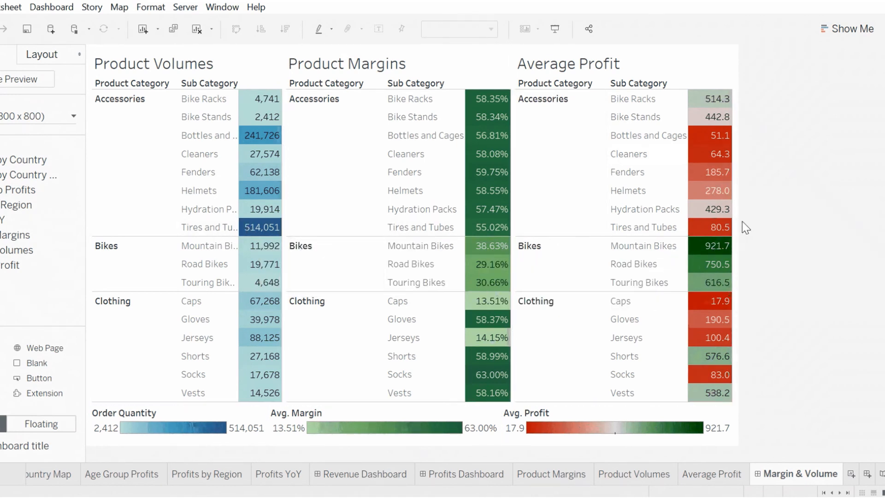
click(851, 475)
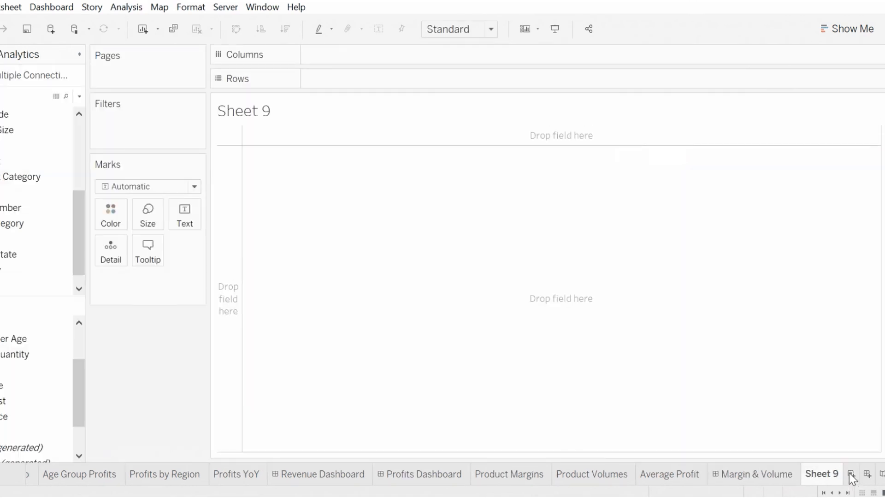
click(12, 180)
click(15, 224)
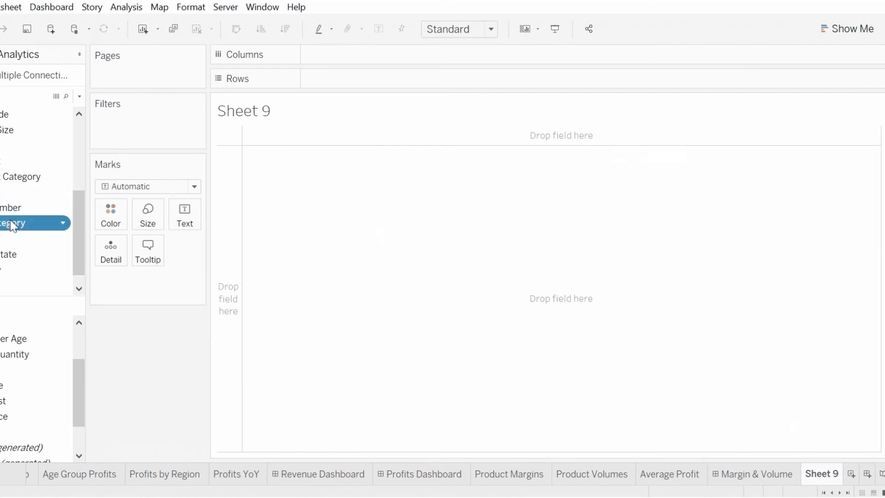
drag(14, 226, 136, 128)
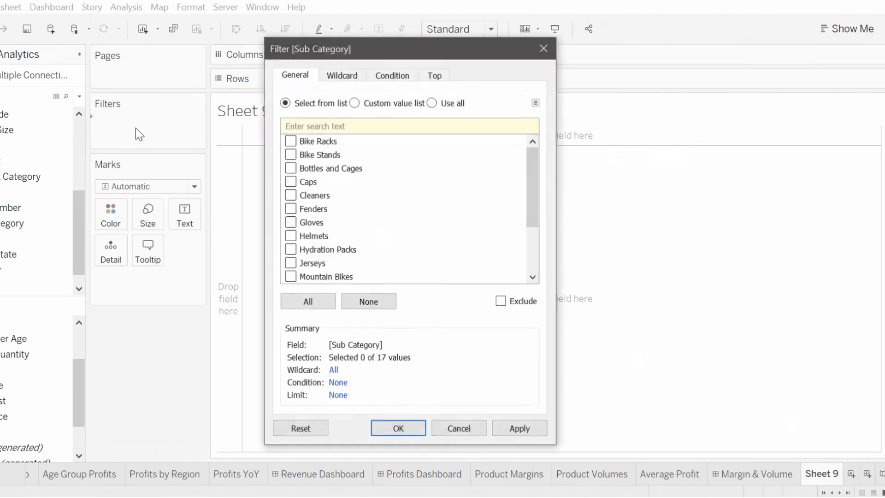
scroll(316, 210, down, 2)
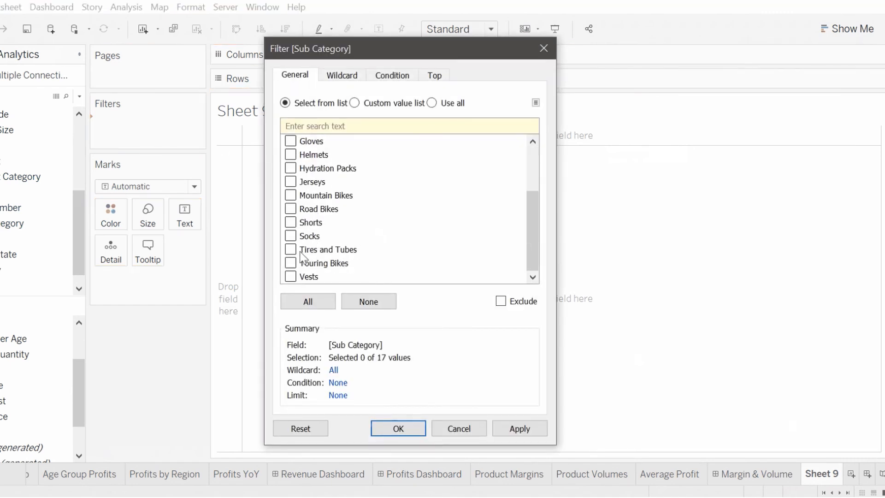
click(290, 250)
click(397, 427)
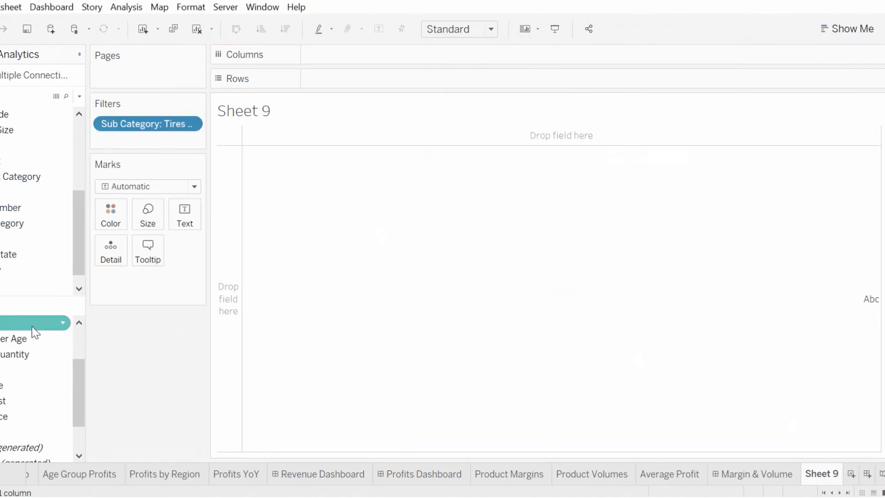
Step: Place Country and State on a map view, with State assigned to Color
click(2, 273)
drag(1, 272, 340, 267)
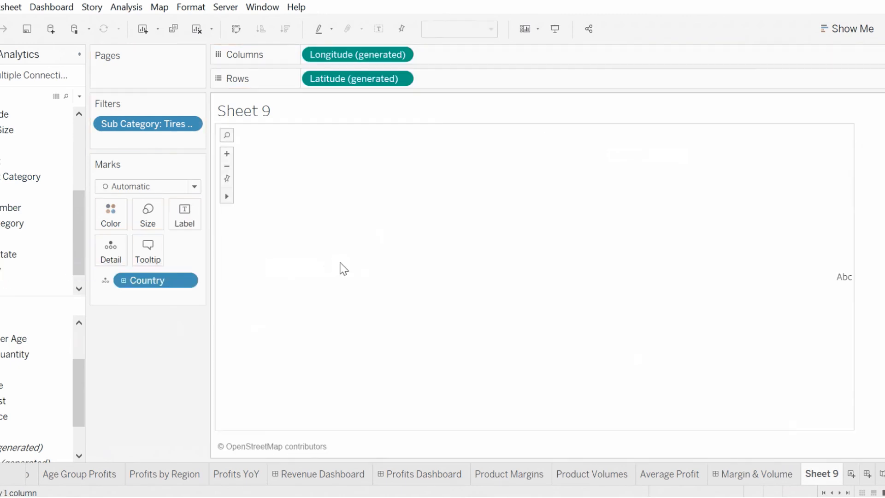
drag(28, 284, 166, 311)
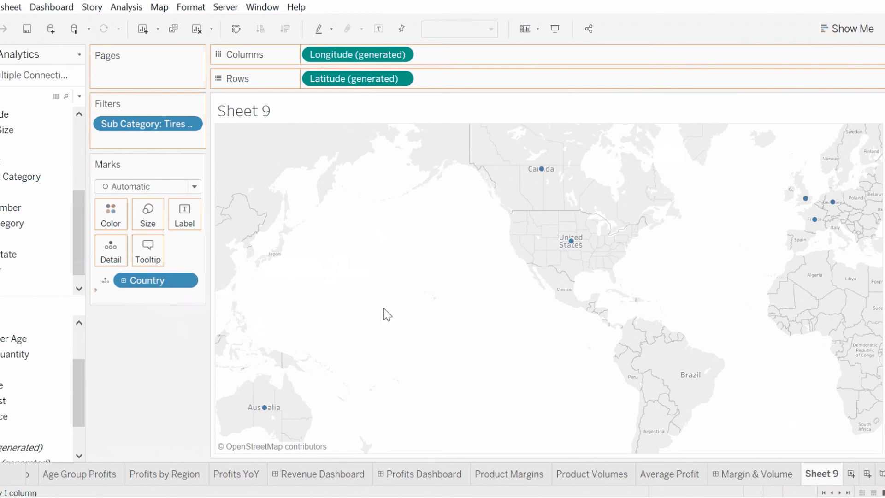
click(106, 297)
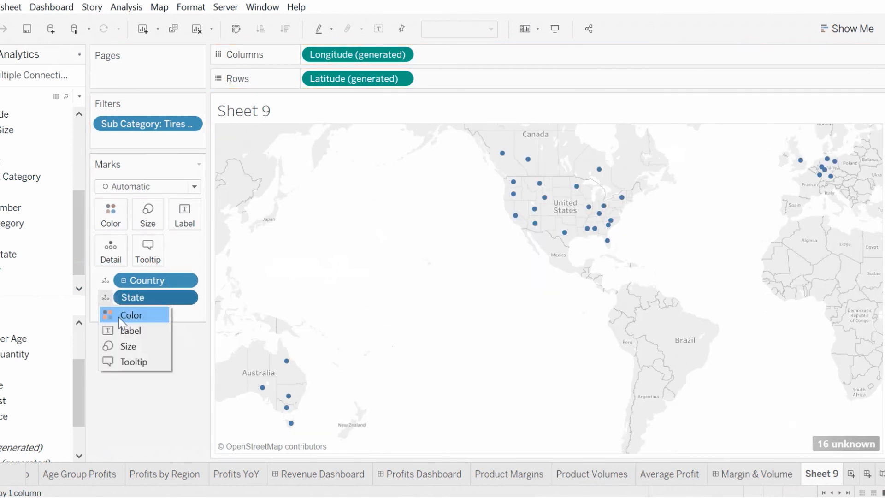
click(129, 314)
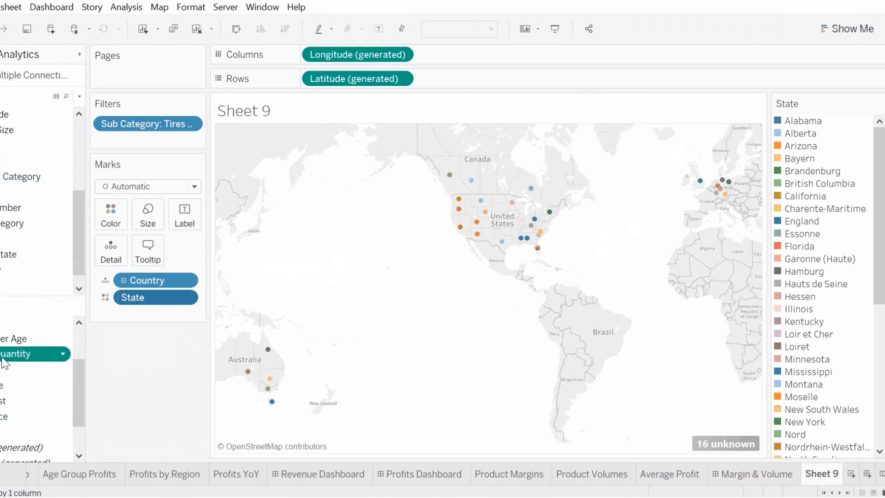
Step: Drop Order Quantity on the map, switch it to Color, and add State back as detail
drag(5, 354, 529, 272)
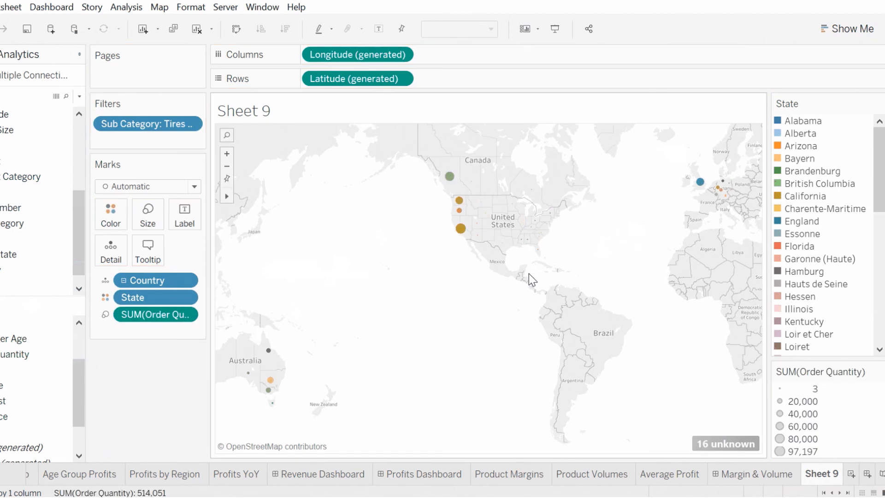
click(106, 314)
click(125, 332)
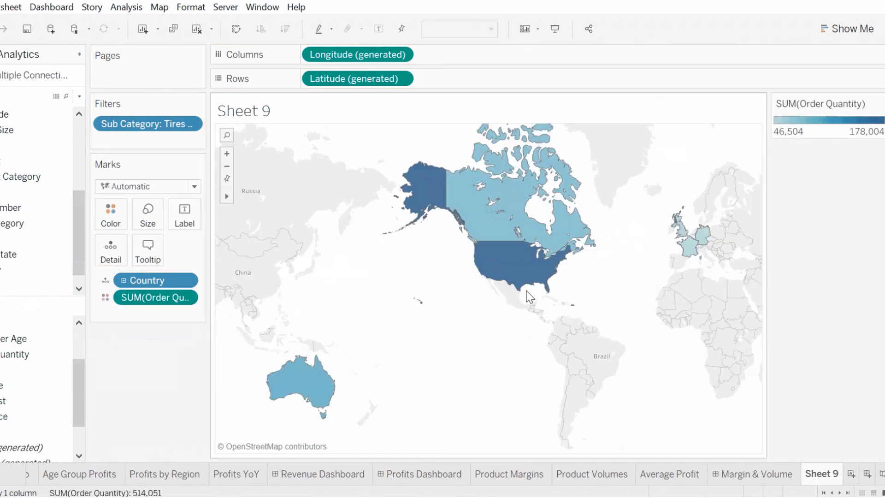
click(534, 286)
click(602, 271)
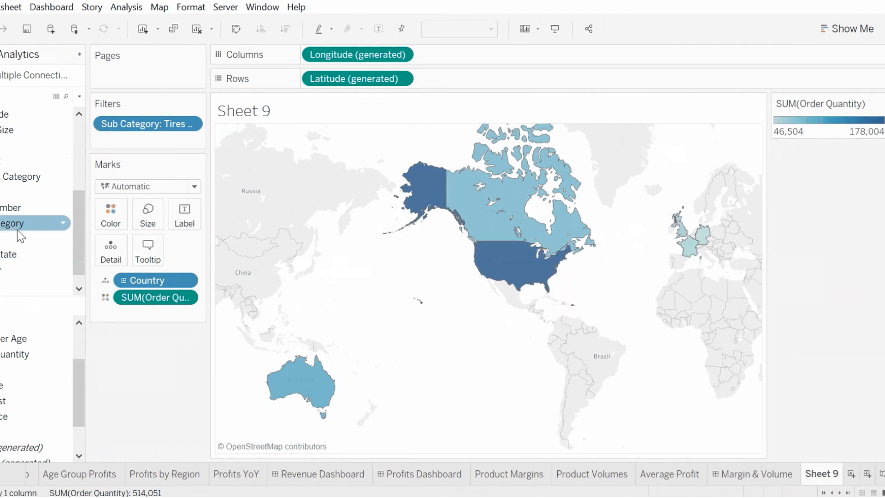
drag(7, 254, 123, 290)
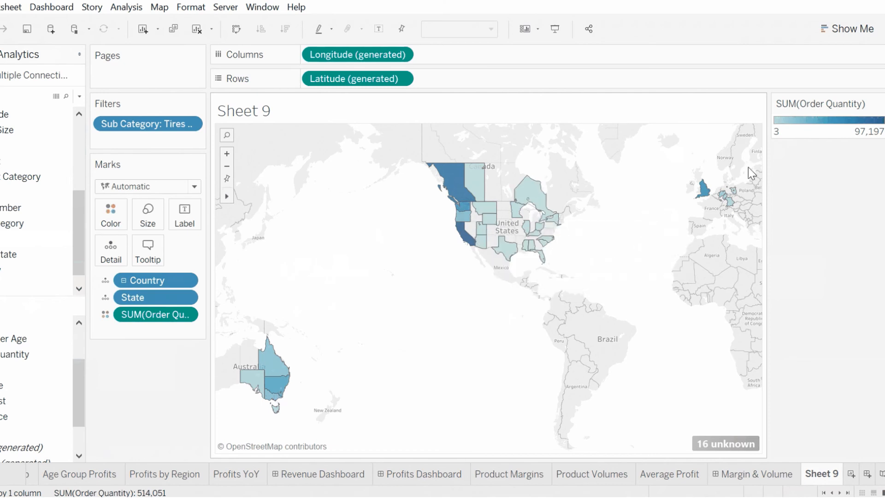
Step: Change the Order Quantity color palette to Green
click(880, 104)
click(865, 120)
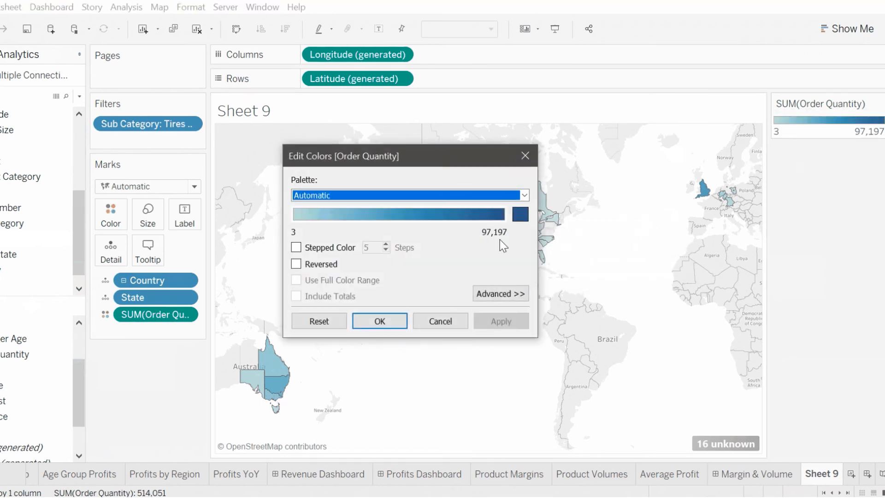
click(524, 195)
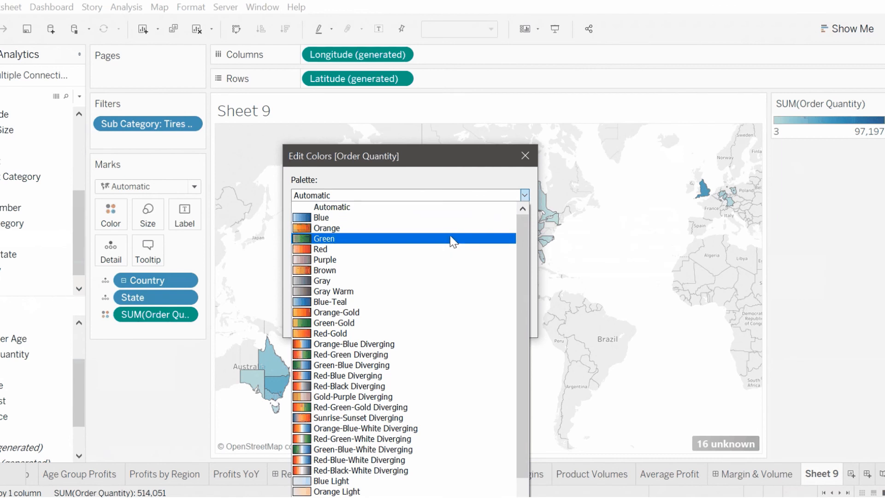
click(444, 227)
click(388, 324)
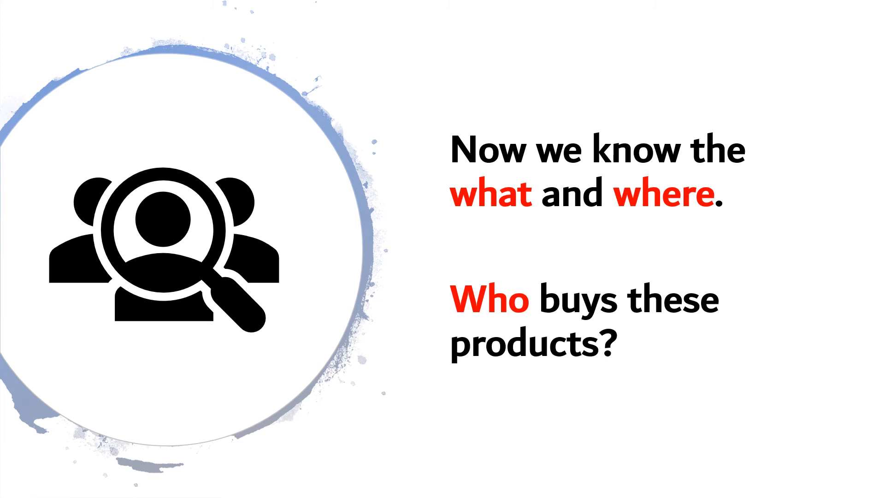
key(Right)
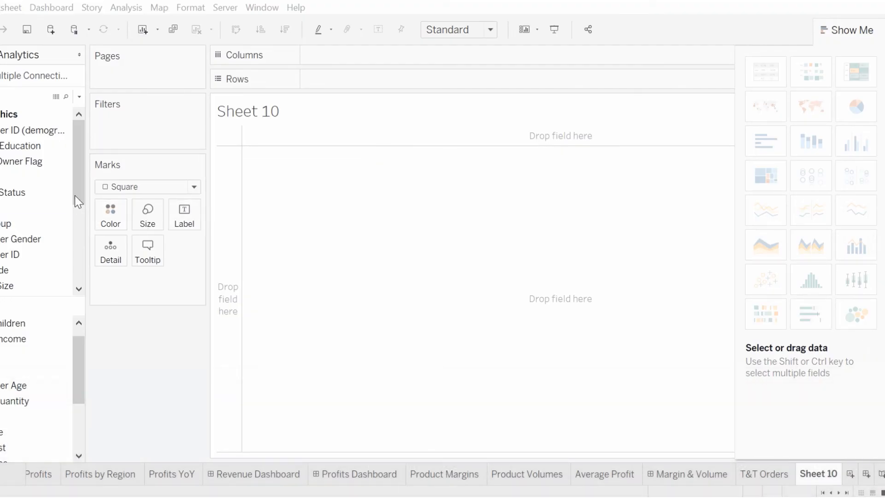
Step: Glance at the data source page, return to Sheet 10 and put English Education on Rows
drag(79, 200, 83, 161)
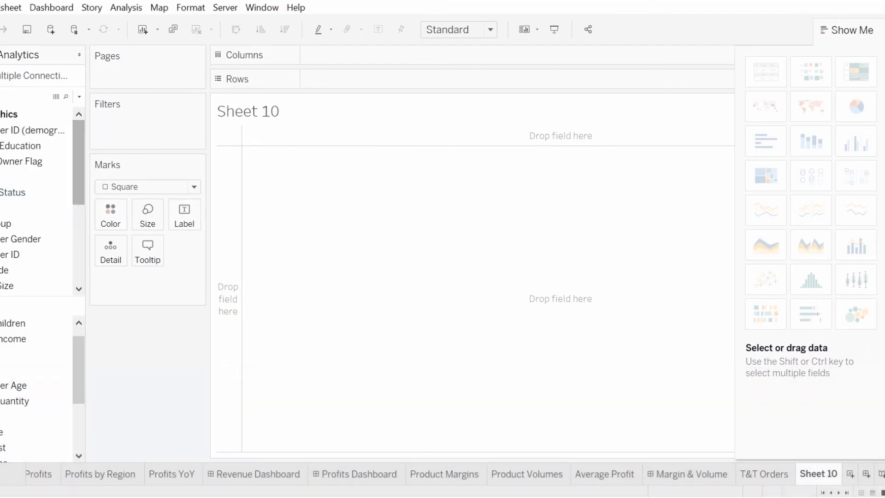
click(1, 480)
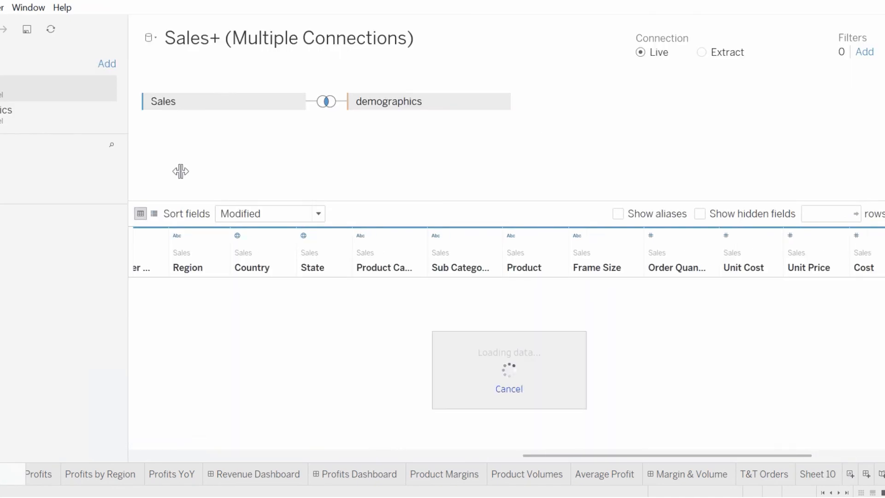
click(814, 475)
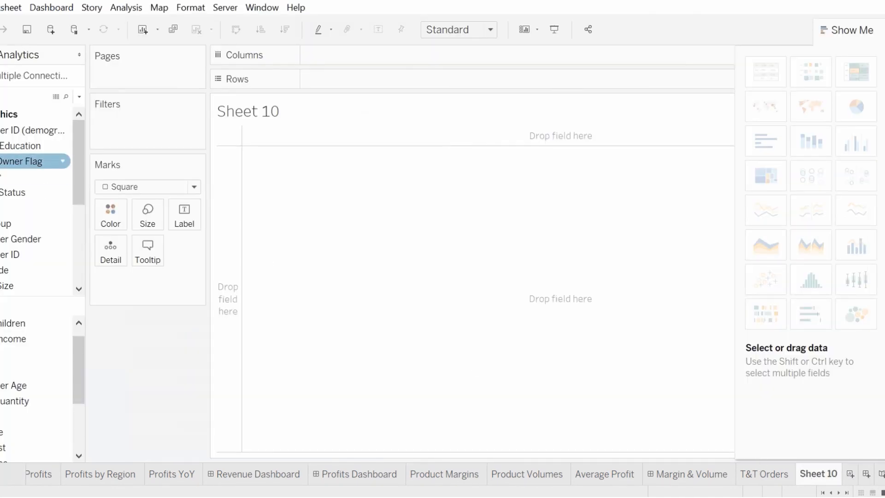
click(17, 161)
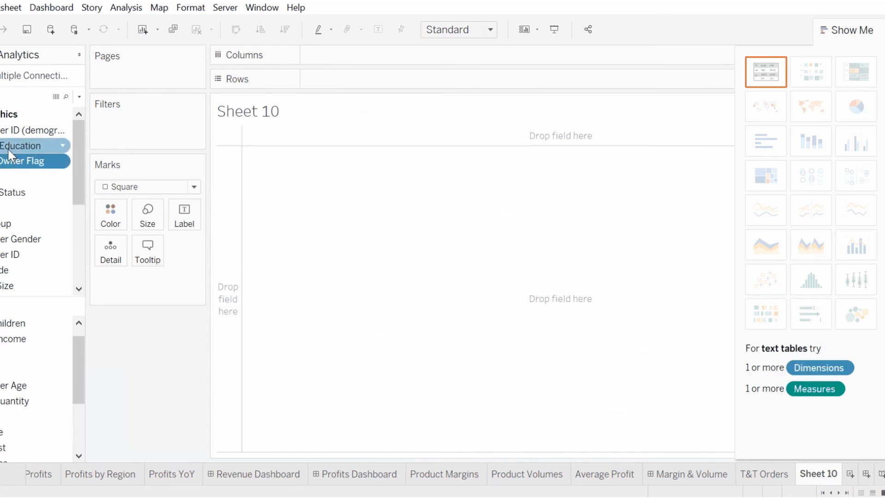
click(7, 146)
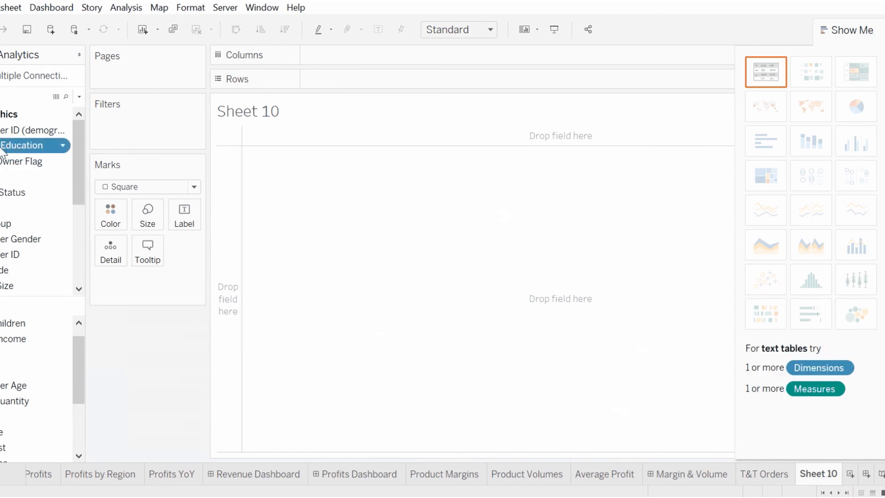
drag(11, 147, 229, 205)
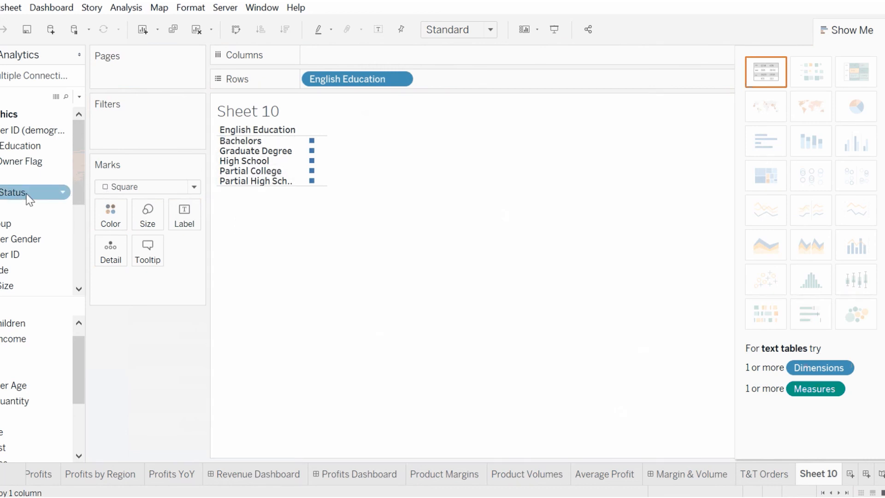
drag(15, 196, 387, 57)
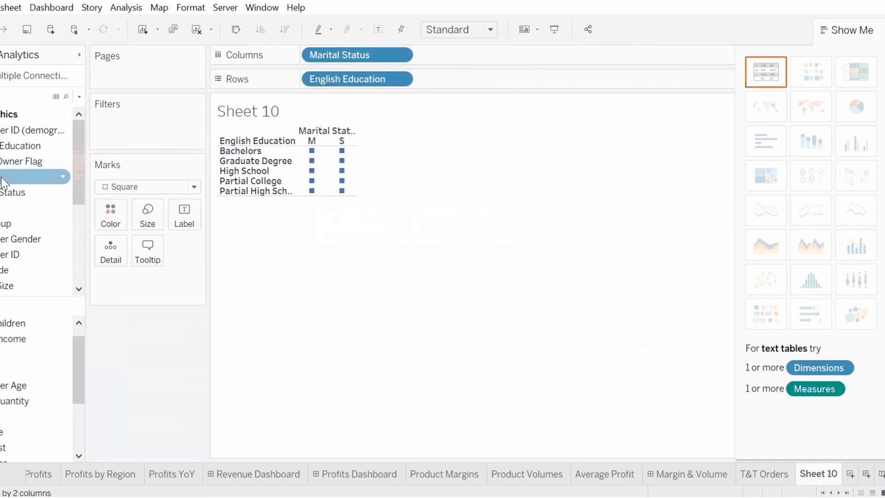
drag(5, 183, 238, 272)
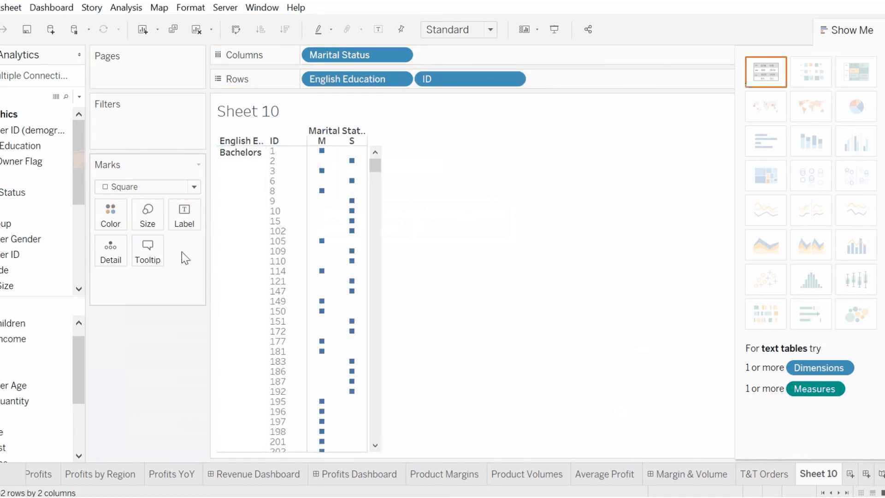
drag(450, 80, 131, 299)
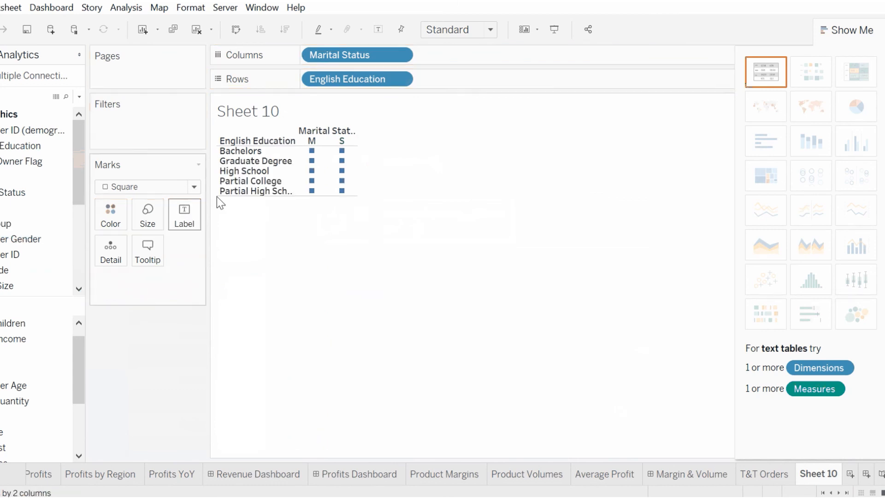
drag(353, 57, 26, 180)
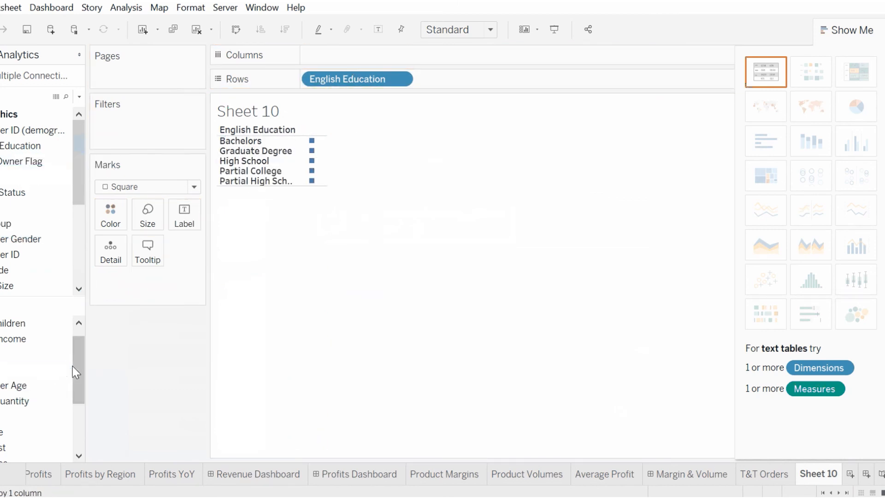
Step: Add Order Quantity to Color, turn the view into a highlight table, and close Show Me
drag(76, 369, 76, 375)
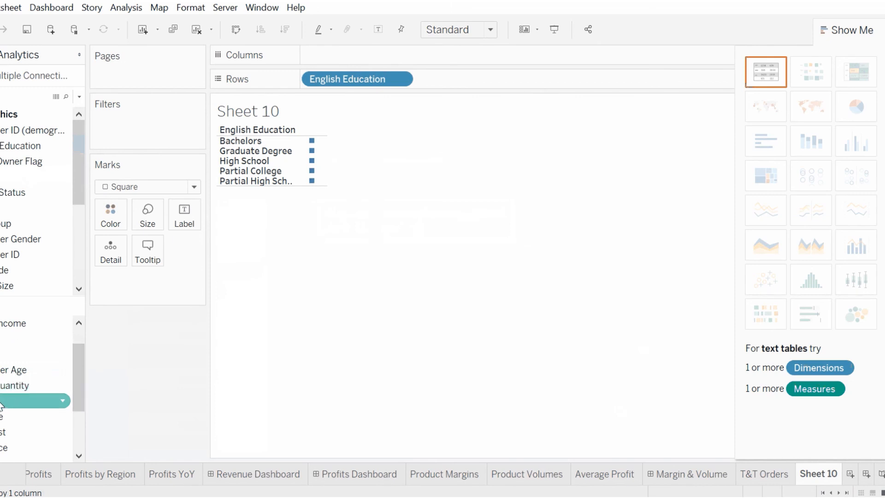
drag(1, 406, 310, 180)
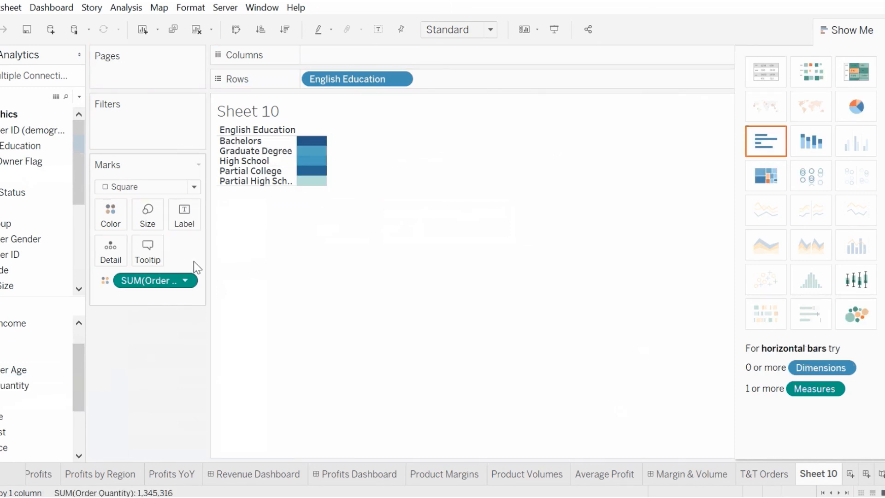
click(852, 68)
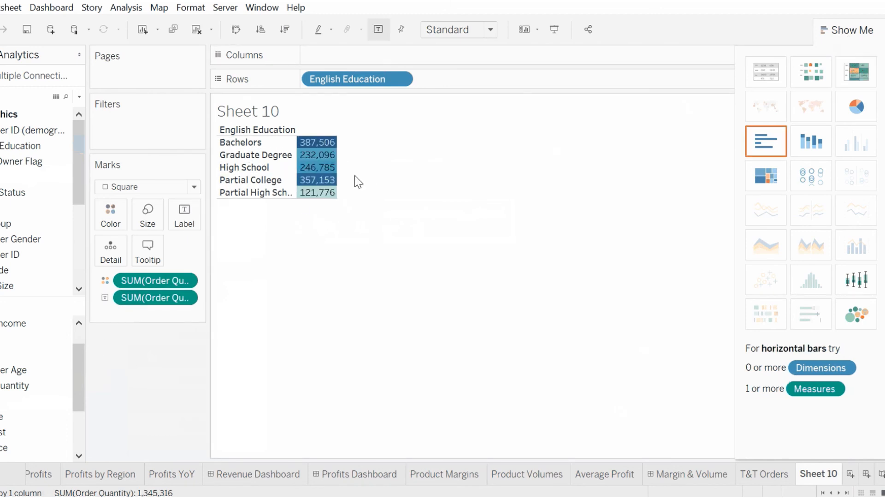
click(847, 30)
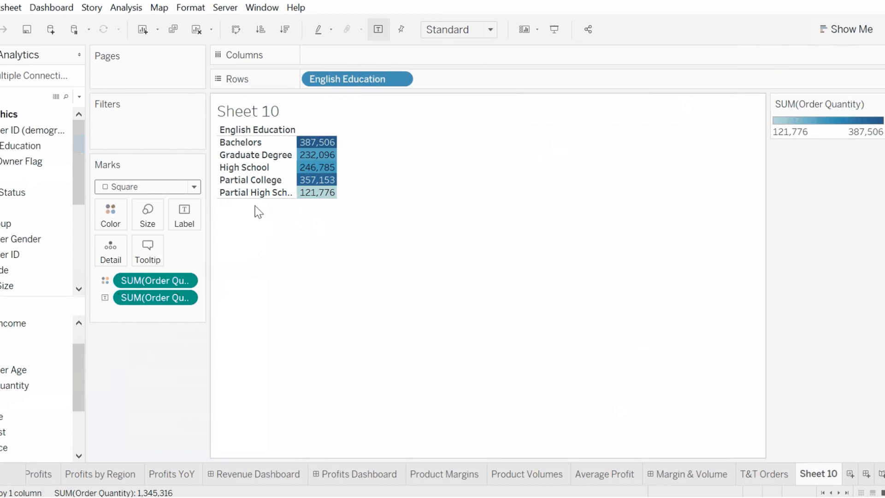
Step: Retitle the worksheet "Education & # Orders"
double_click(271, 112)
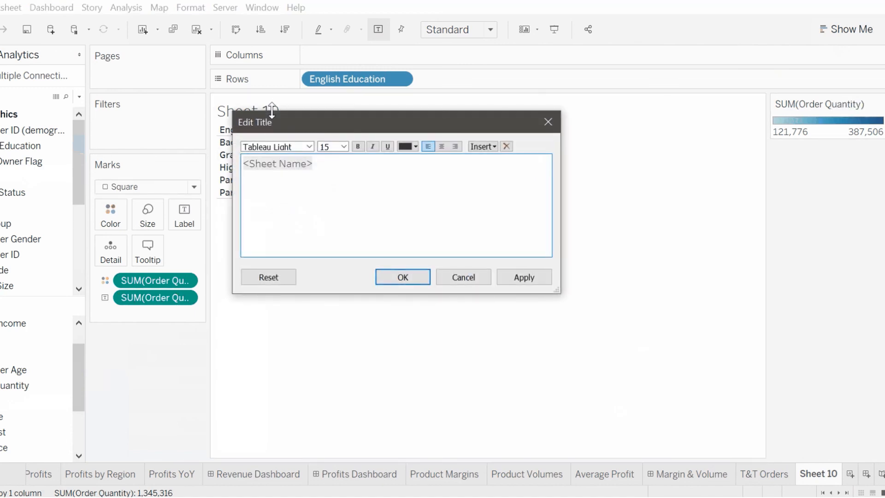
key(ctrl+a)
text(E)
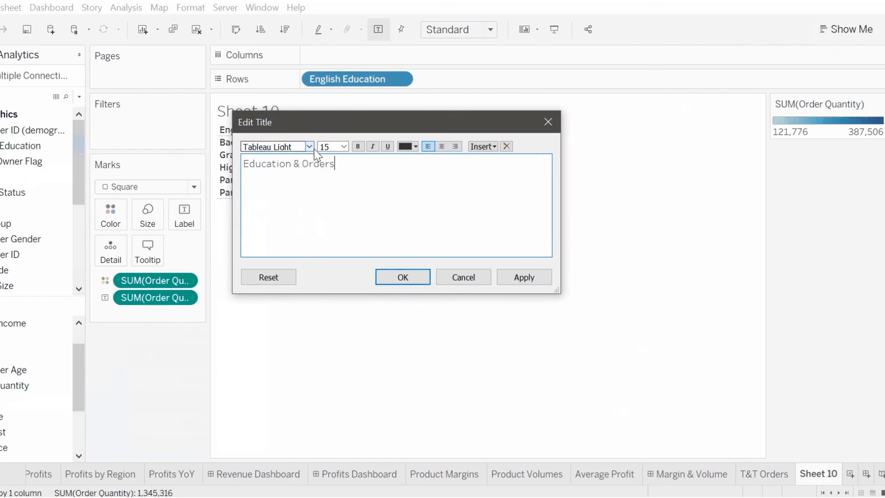
text(#)
click(403, 277)
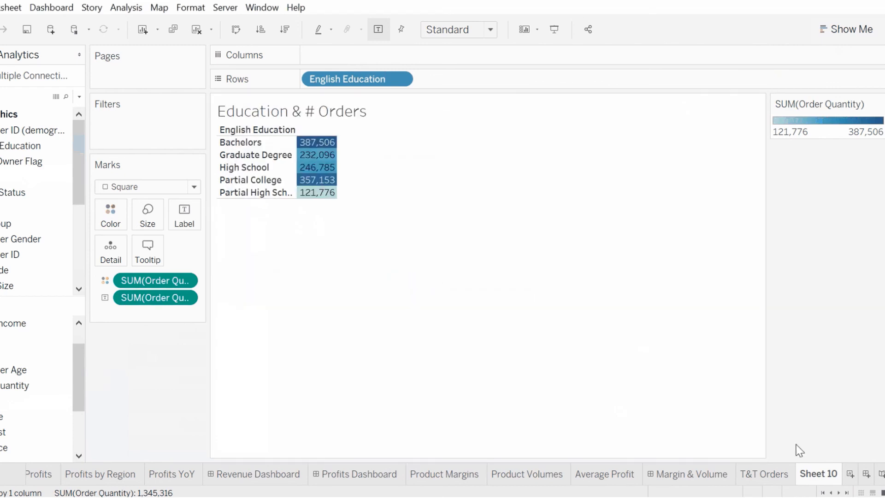
Step: Rename the sheet tab to "Ed & #Orders"
double_click(811, 474)
text(Ed & #Orders)
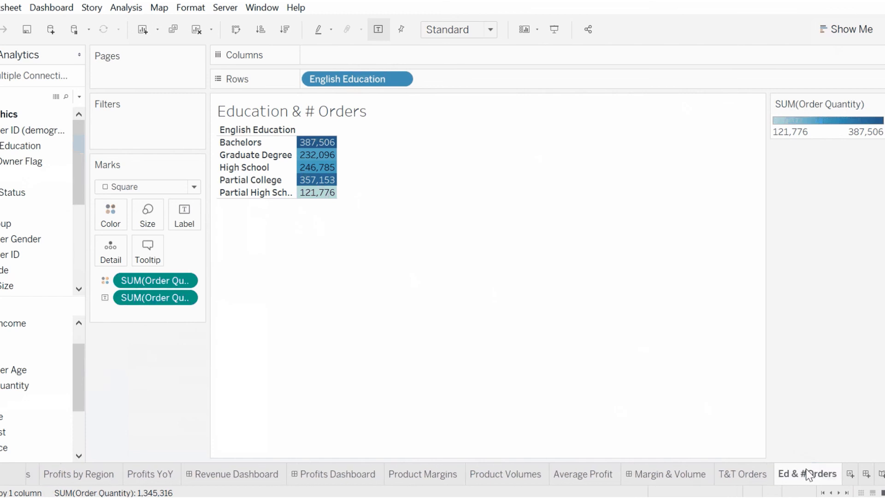
click(536, 349)
Step: Add a new worksheet and put English Education on Rows
click(850, 474)
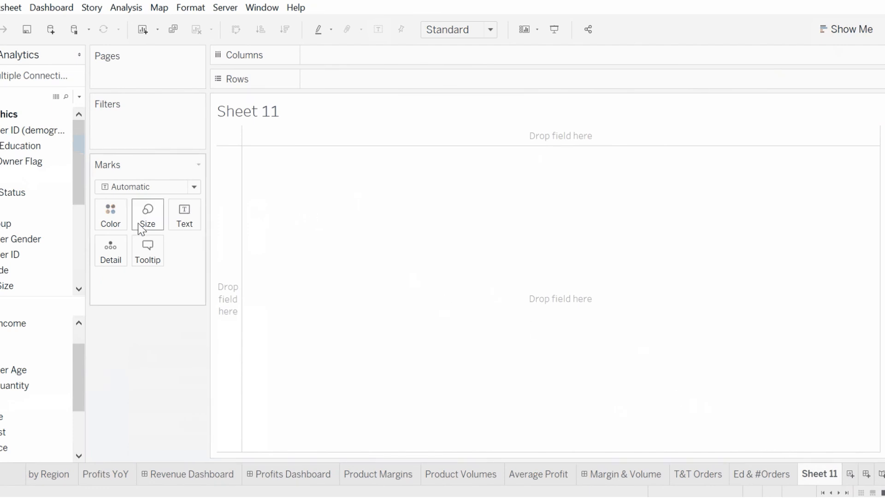
click(10, 147)
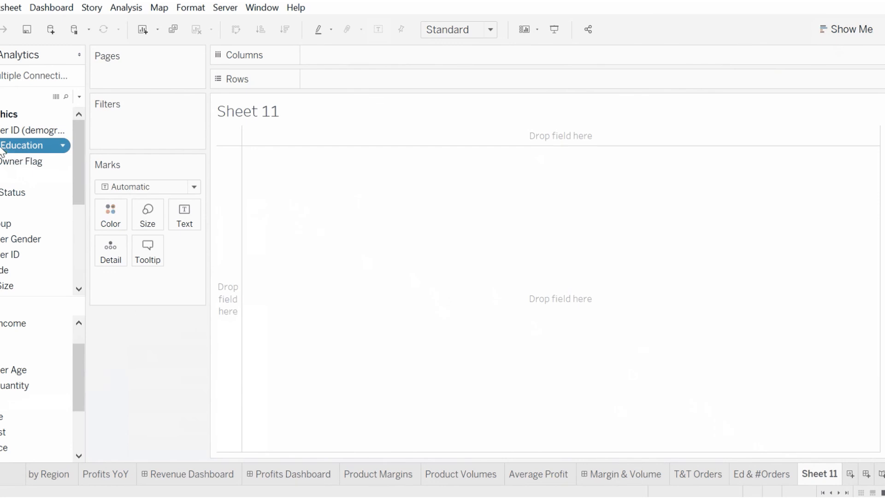
drag(10, 146, 234, 194)
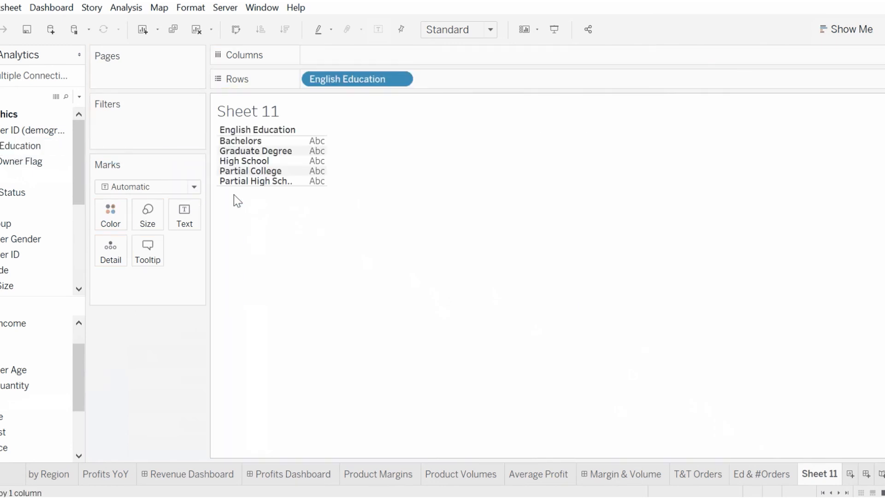
Step: Add Profit to the view, turn it into a highlight table, and close Show Me
drag(34, 400, 305, 163)
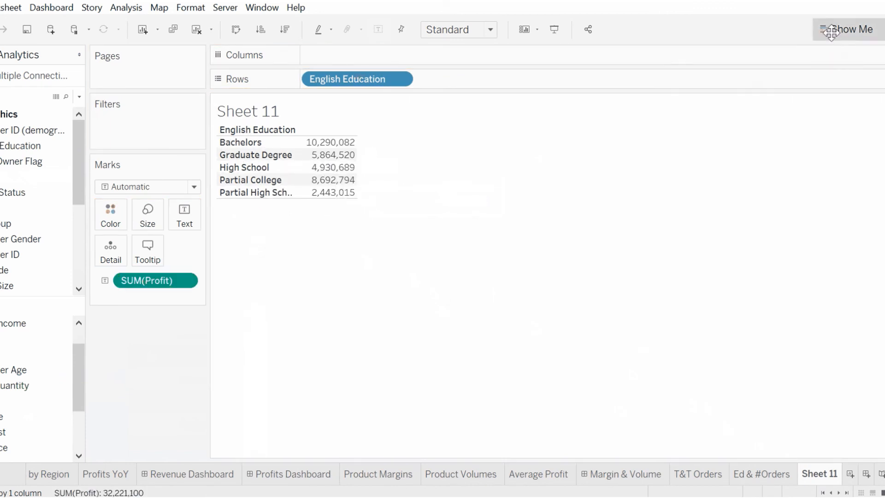
click(831, 31)
click(856, 71)
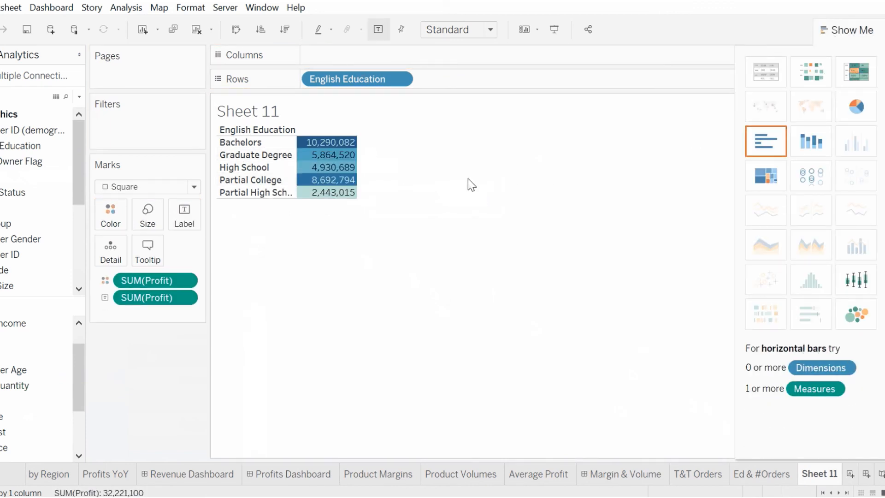
click(847, 36)
Step: Change the Profit color palette to Green
click(877, 103)
click(849, 119)
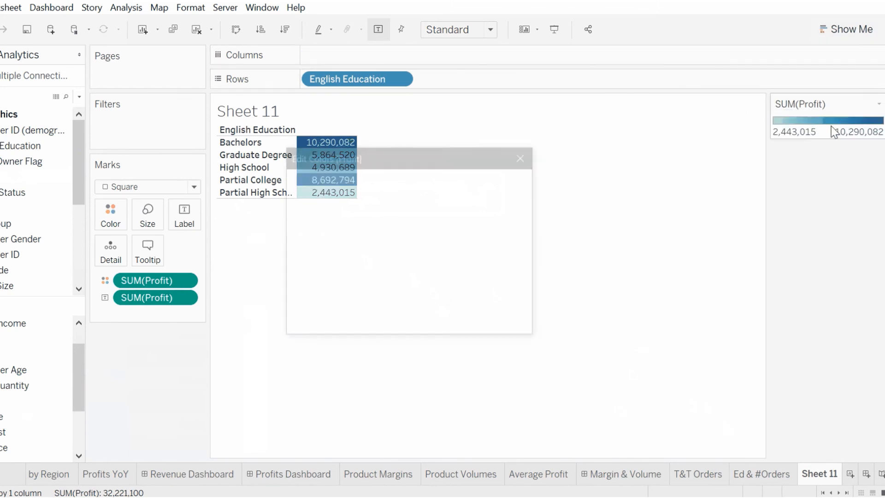
click(521, 191)
click(426, 248)
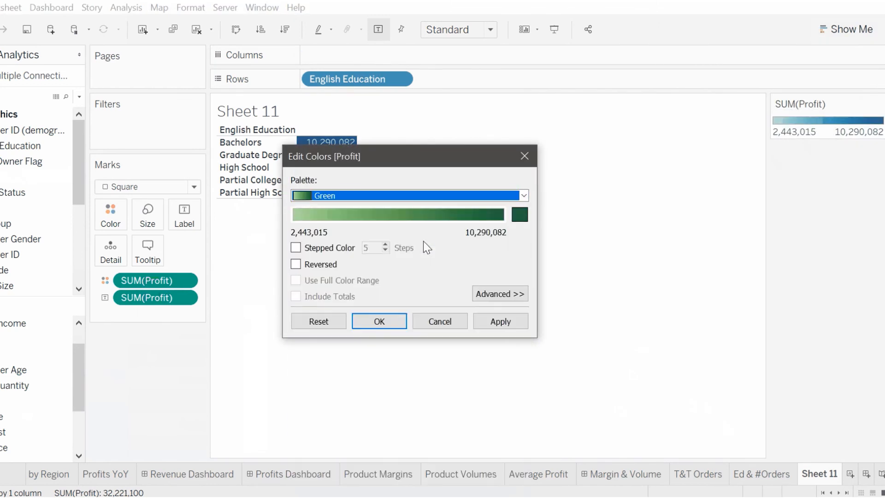
click(385, 325)
mouse_move(332, 148)
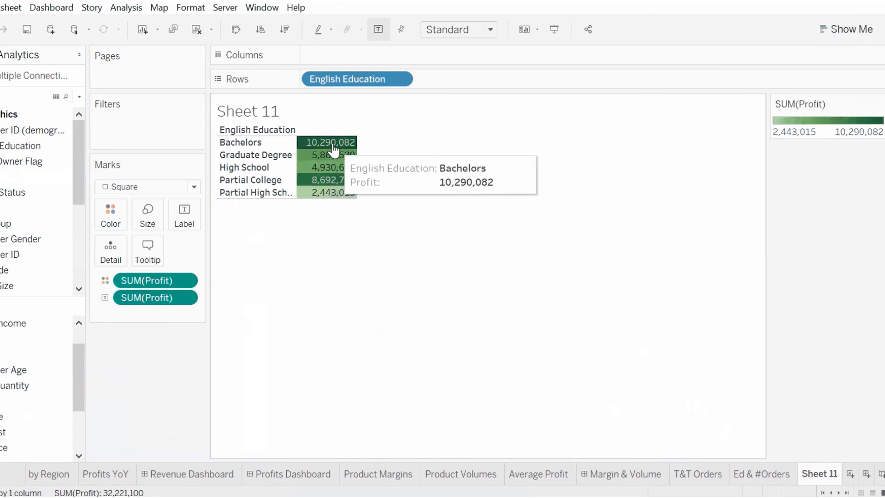
Step: Format the Profit label numbers as Currency (Standard)
click(184, 298)
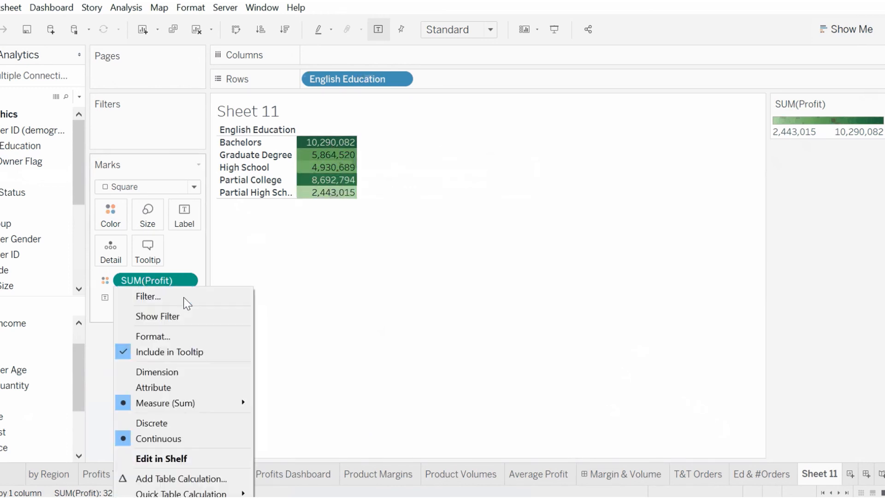
click(184, 336)
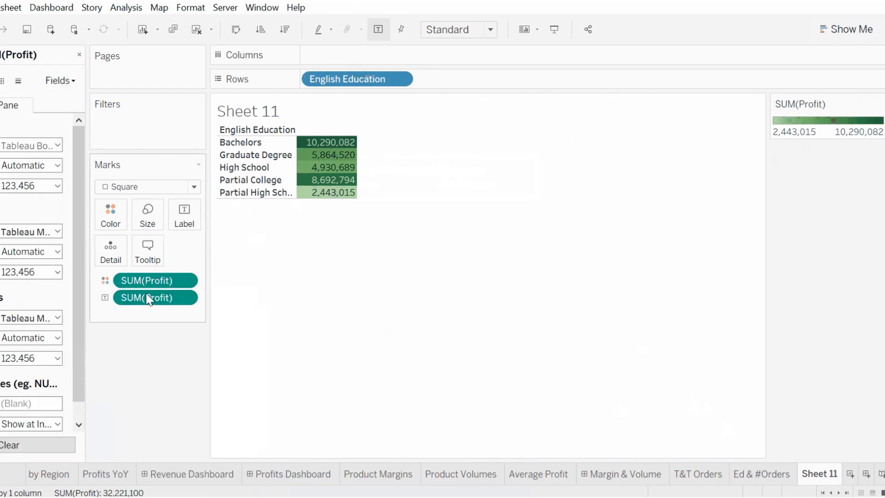
click(51, 191)
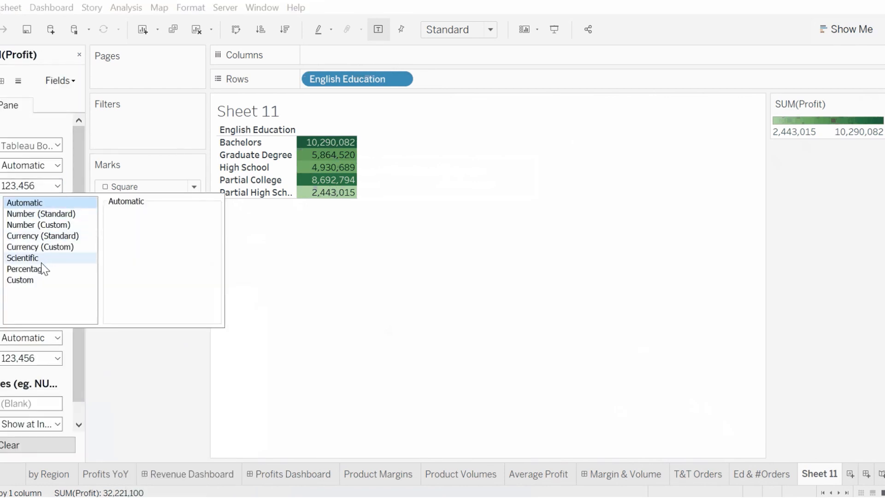
click(66, 237)
click(325, 241)
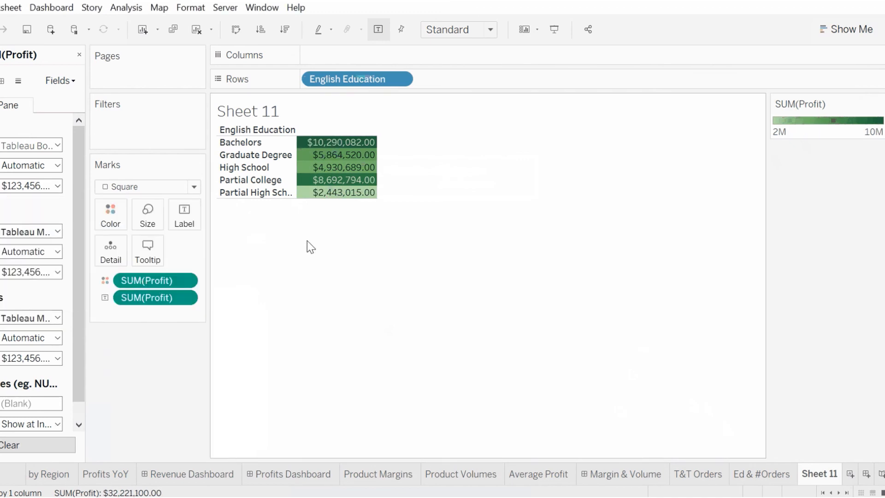
mouse_move(318, 144)
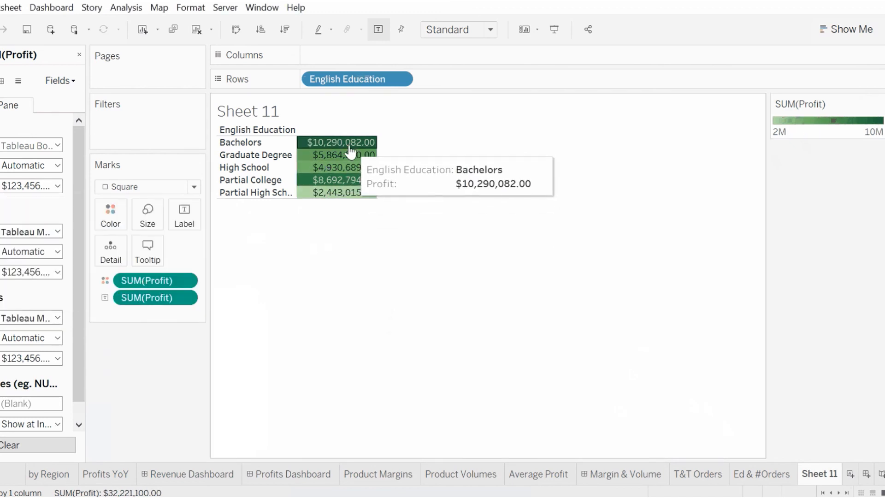
Step: Retitle the worksheet "Ecucation & Profits"
double_click(274, 115)
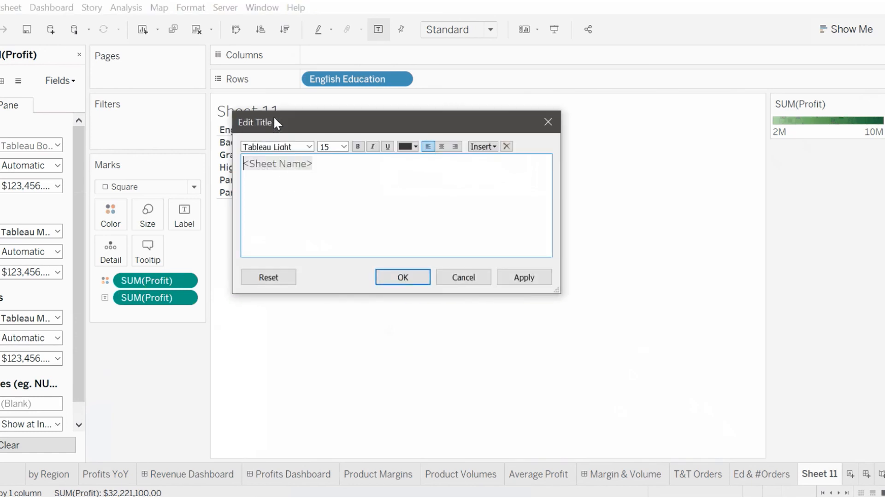
key(ctrl+a)
text(Ecucat)
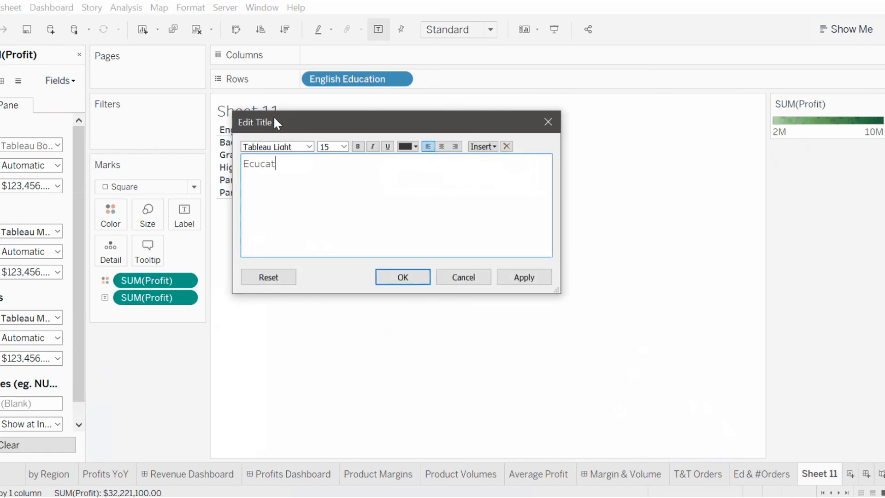
text(ion & Profits)
click(417, 277)
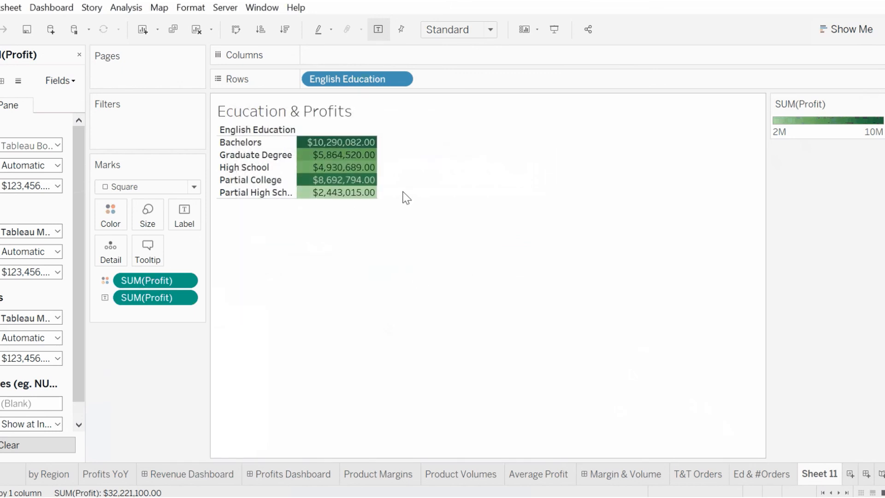
Step: Rename the sheet tab to "ED & PROFIT"
double_click(830, 473)
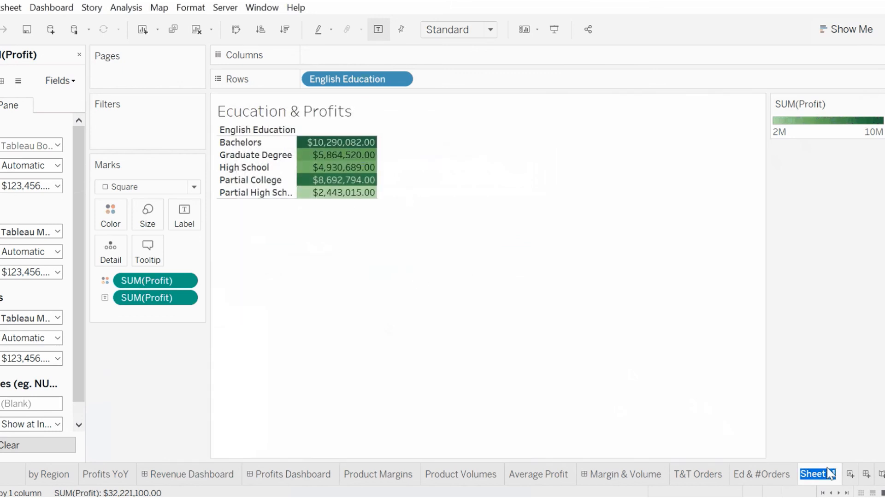
text(ED & PROFIT)
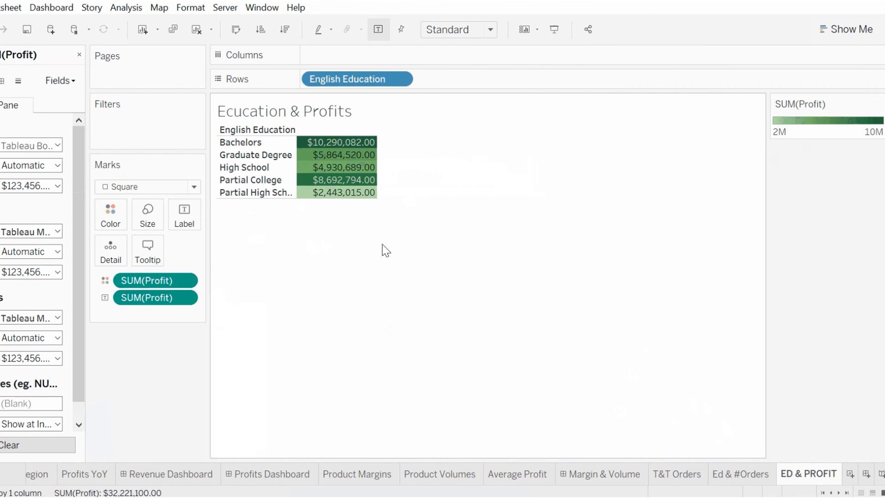
Step: Add a new worksheet, put House Owner Flag on Rows, and widen its header column
click(850, 473)
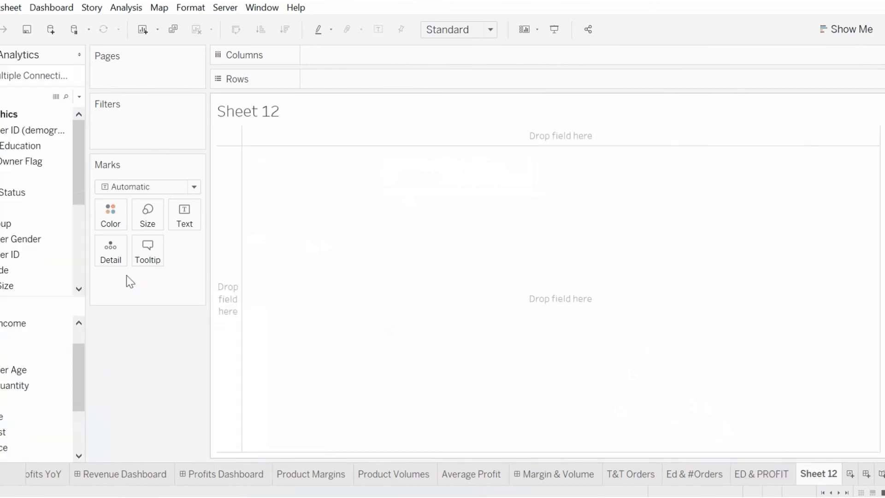
click(18, 161)
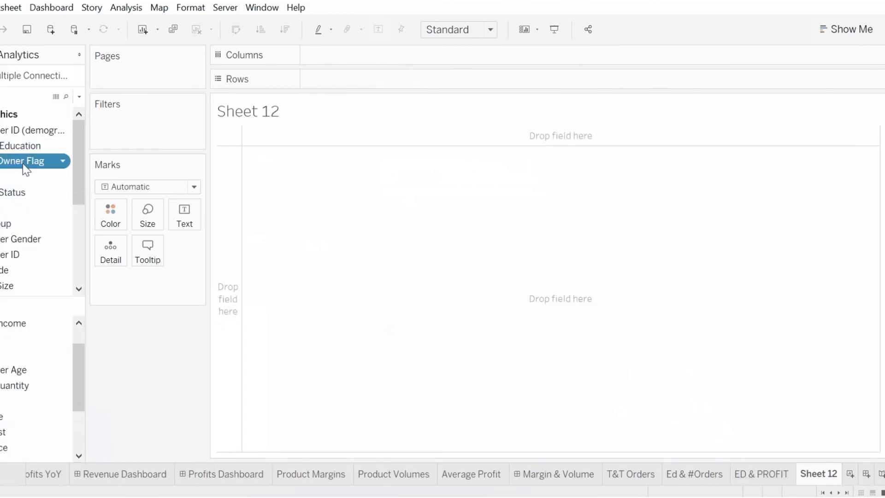
drag(23, 166, 248, 184)
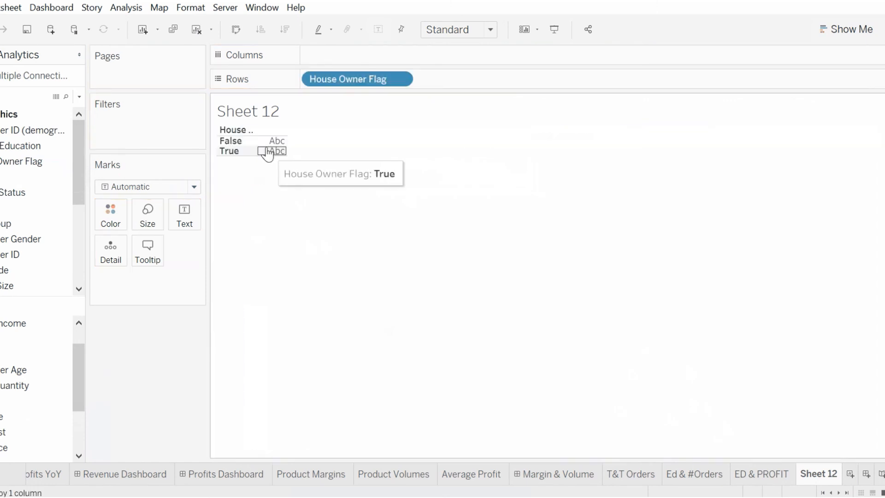
drag(260, 136, 303, 145)
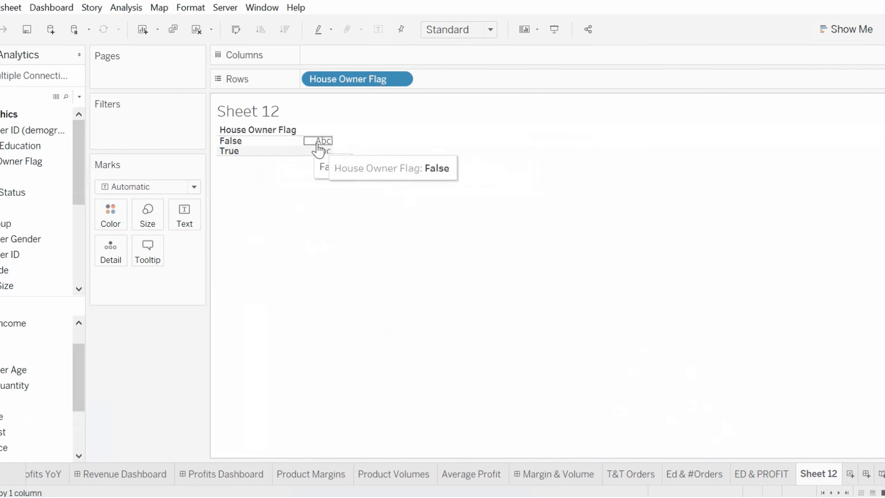
Step: Add Profit to the view as text
drag(26, 399, 327, 210)
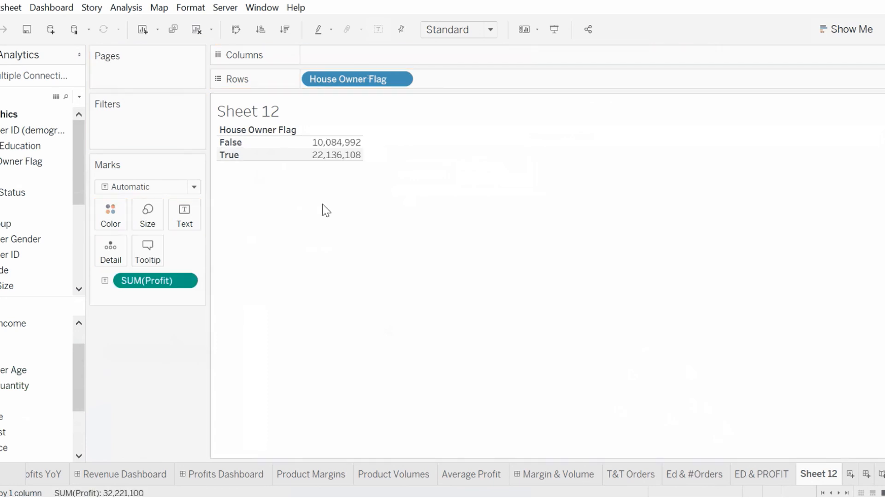
mouse_move(333, 162)
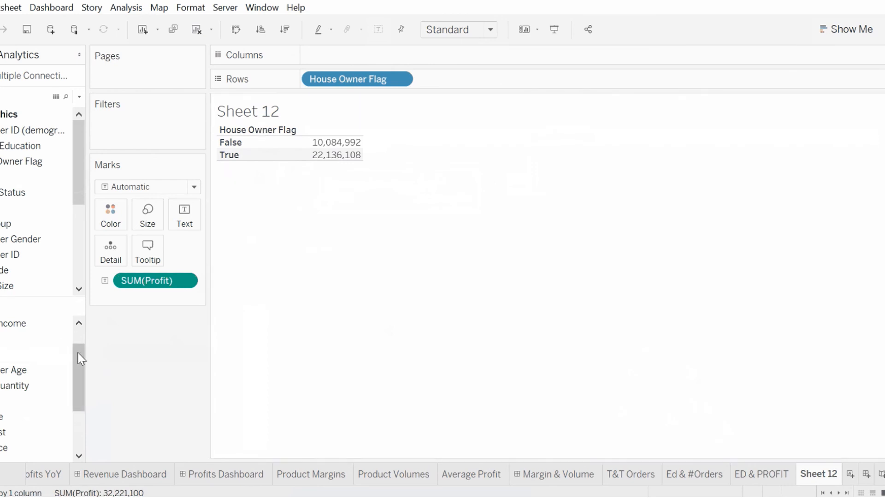
click(11, 388)
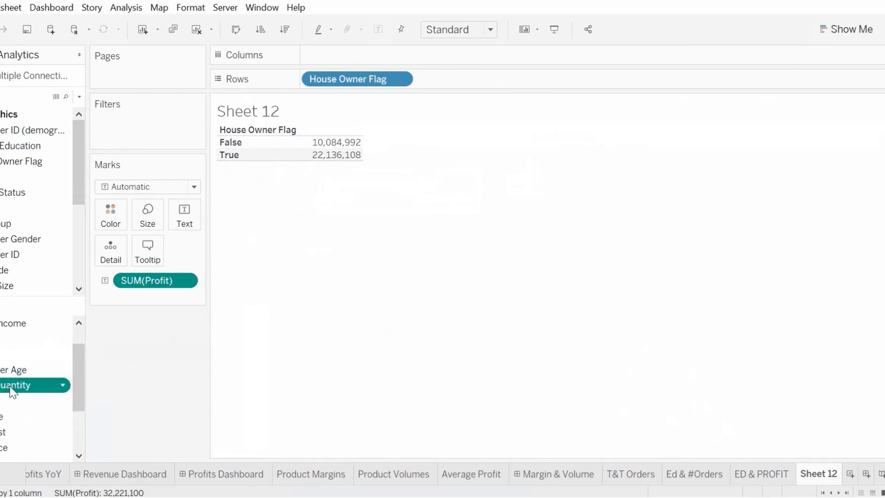
drag(6, 392, 158, 305)
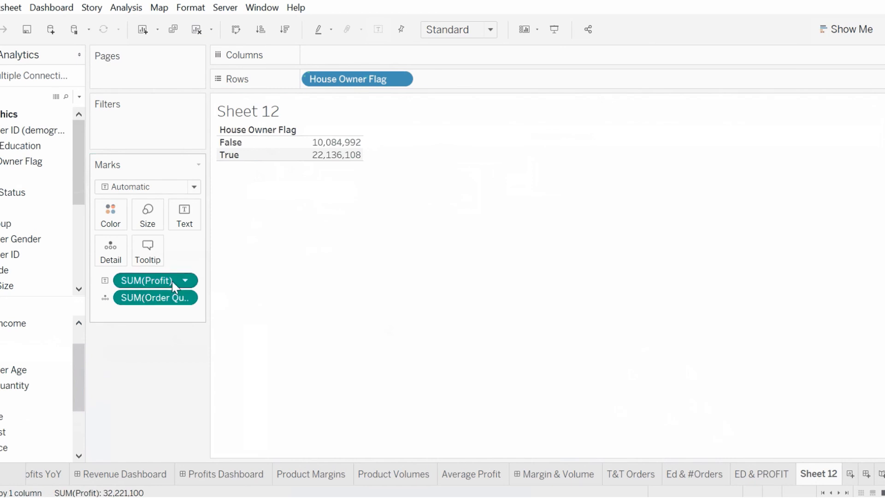
drag(162, 304, 28, 383)
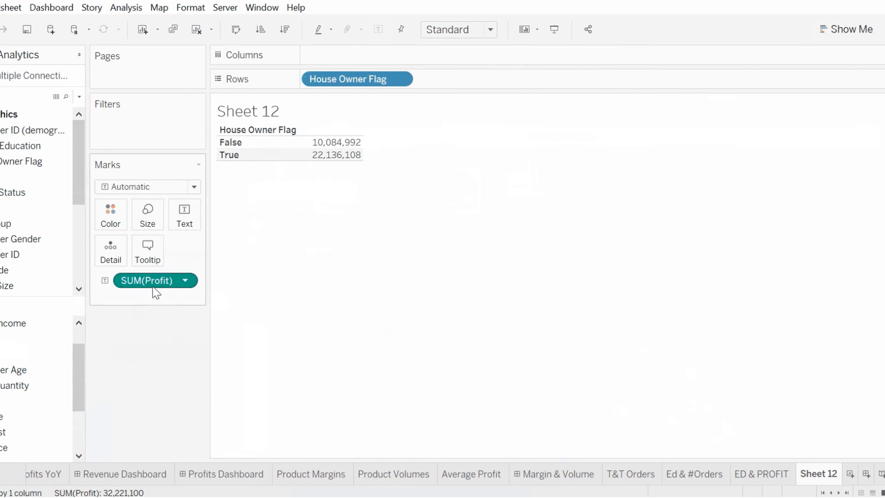
Step: Switch Profit to Color, turn the view into a highlight table, and close Show Me
click(105, 280)
click(124, 297)
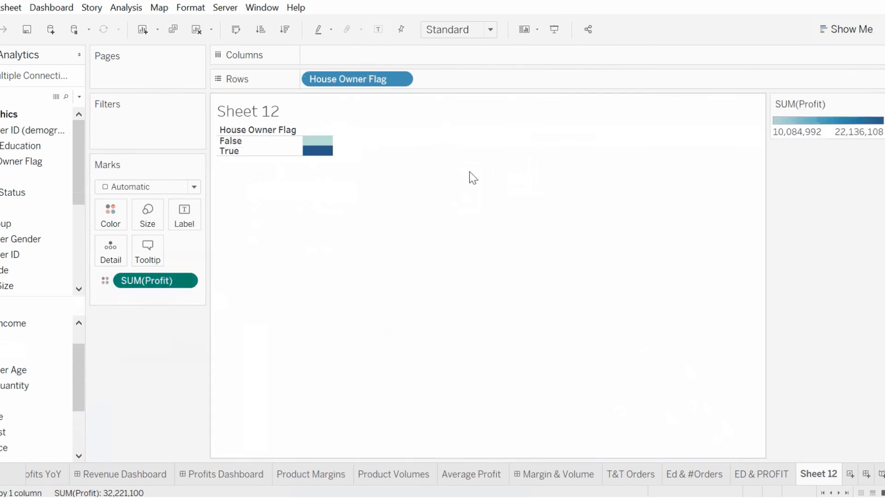
click(846, 29)
click(855, 65)
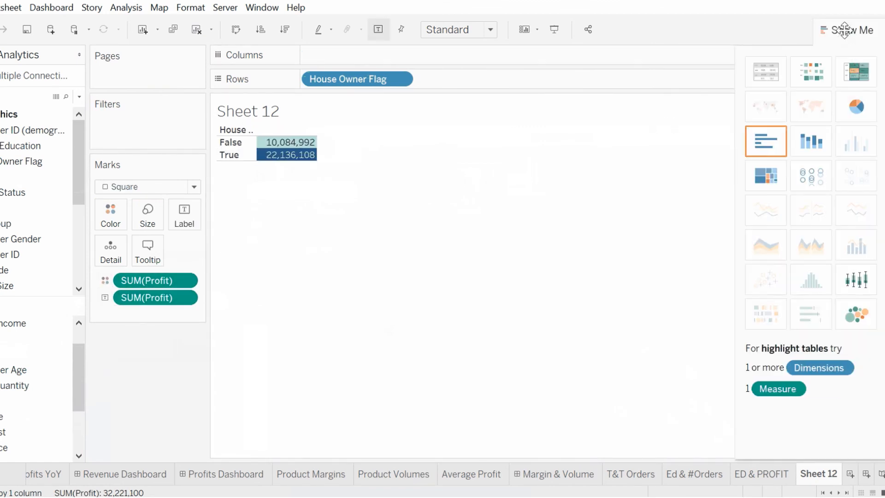
click(844, 30)
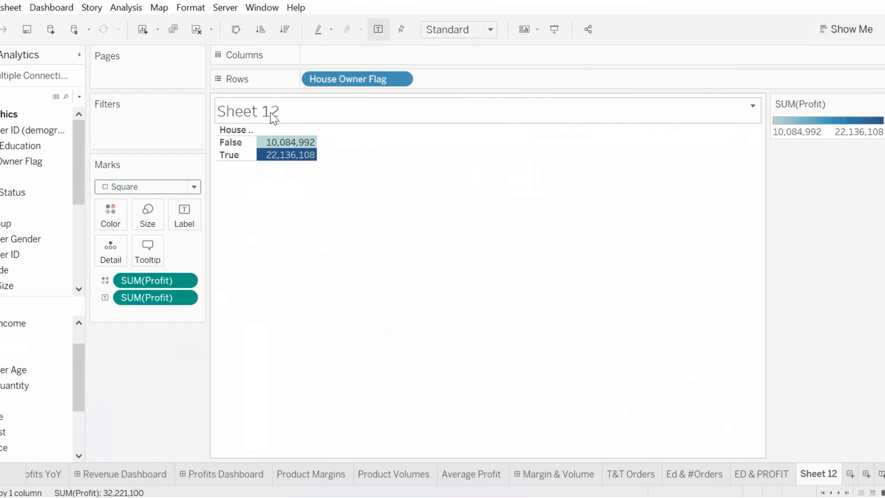
Step: Change the Profit color legend to a custom sequential palette in dark green
click(878, 104)
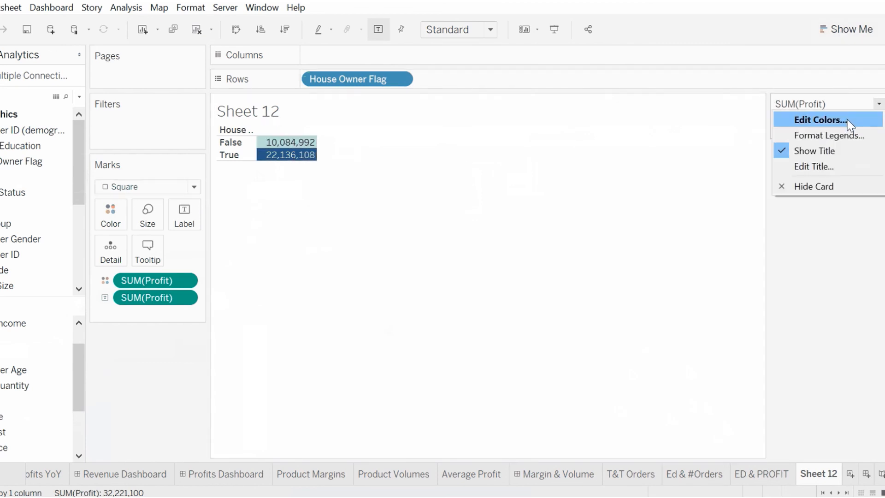
click(847, 120)
click(518, 214)
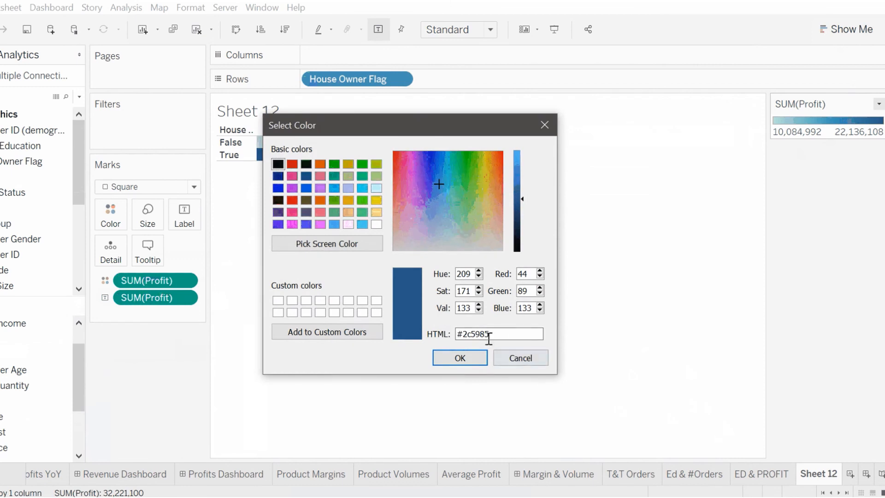
click(334, 164)
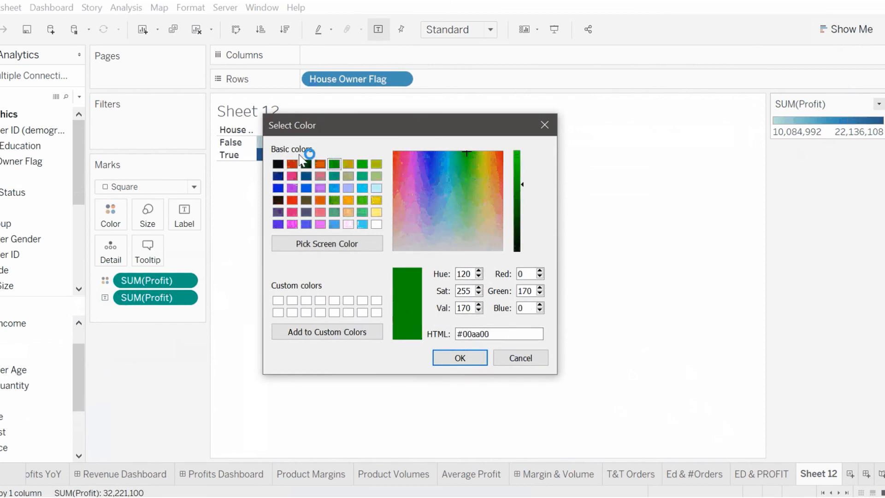
click(306, 165)
click(460, 359)
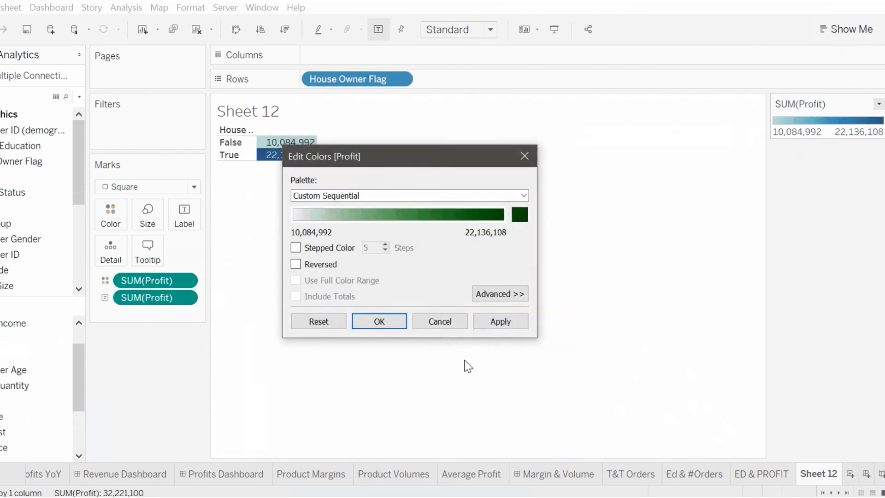
click(383, 327)
mouse_move(299, 162)
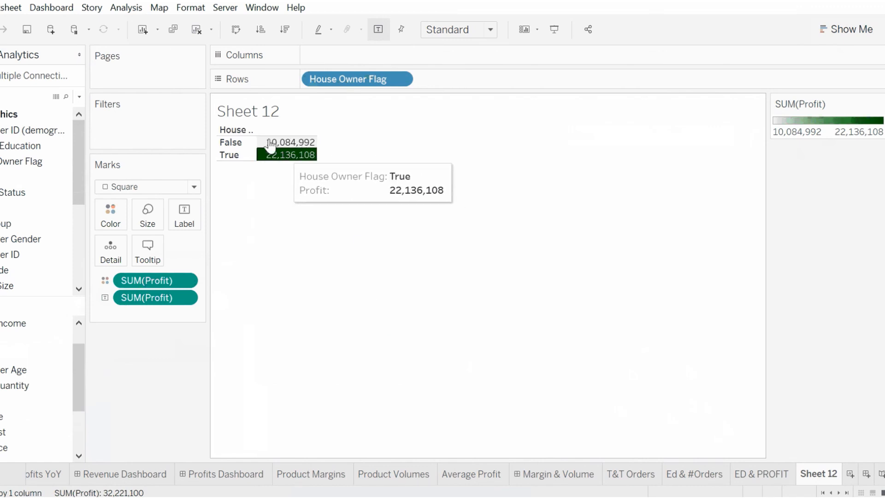
Step: Retitle the worksheet as "Home Owners & Profits"
double_click(259, 113)
key(ctrl+a)
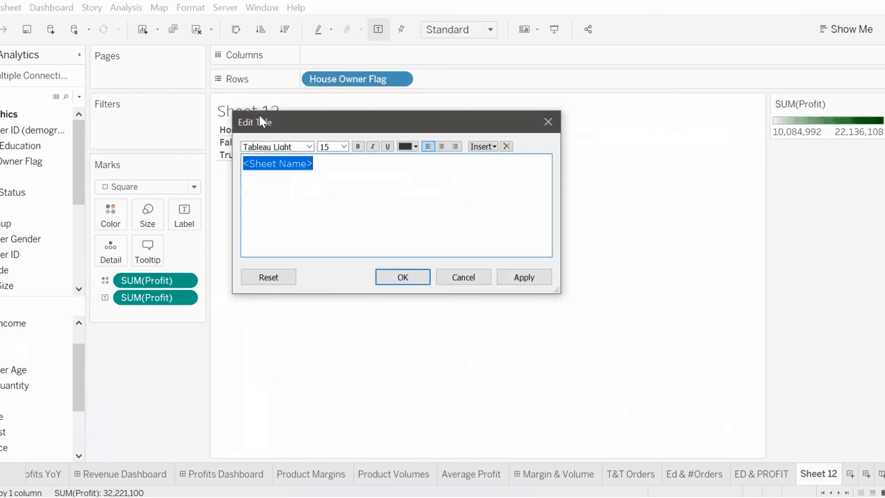
text(Home Owne)
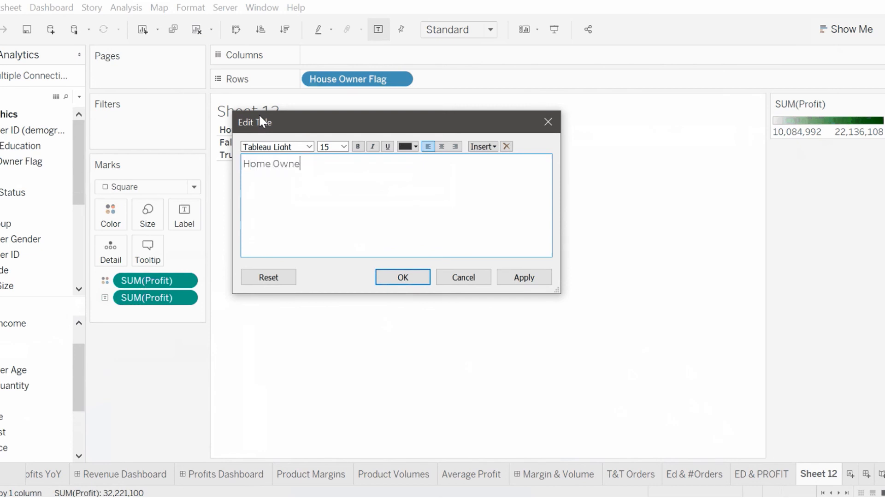
text(rs & Profits)
click(400, 276)
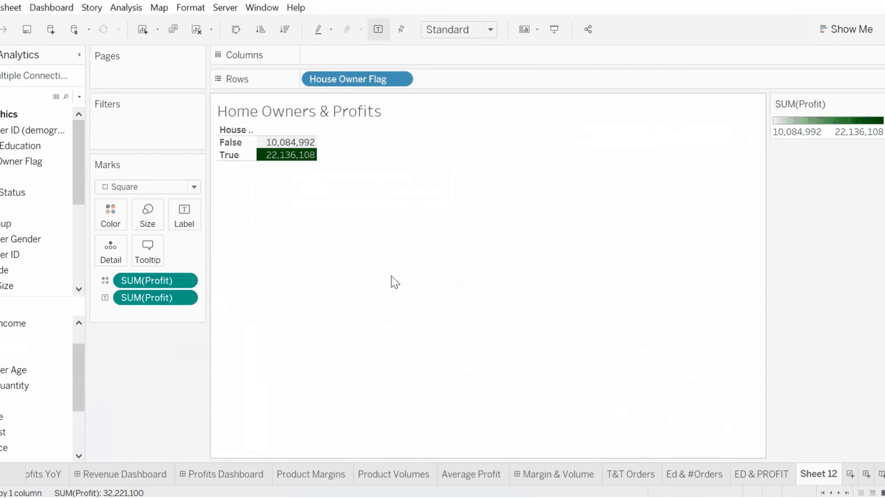
Step: Rename the sheet tab to "Home & profit" and add a new blank worksheet
double_click(832, 474)
text(Hom)
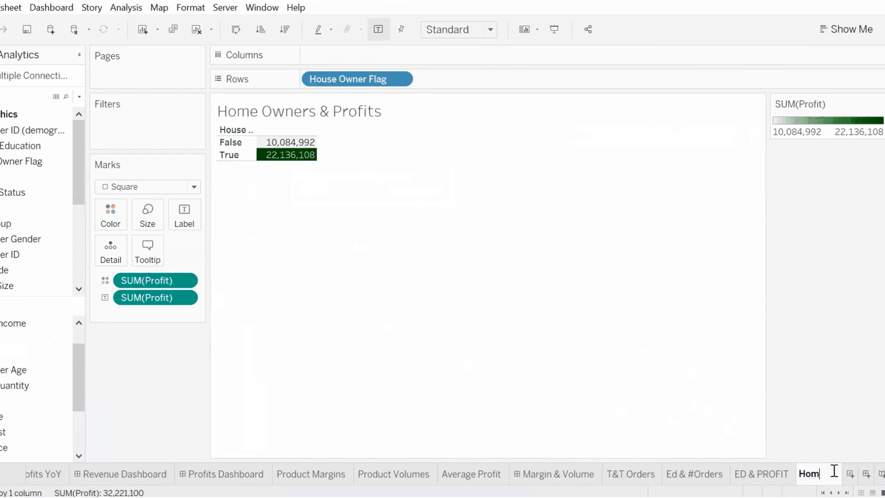
text(e & profit)
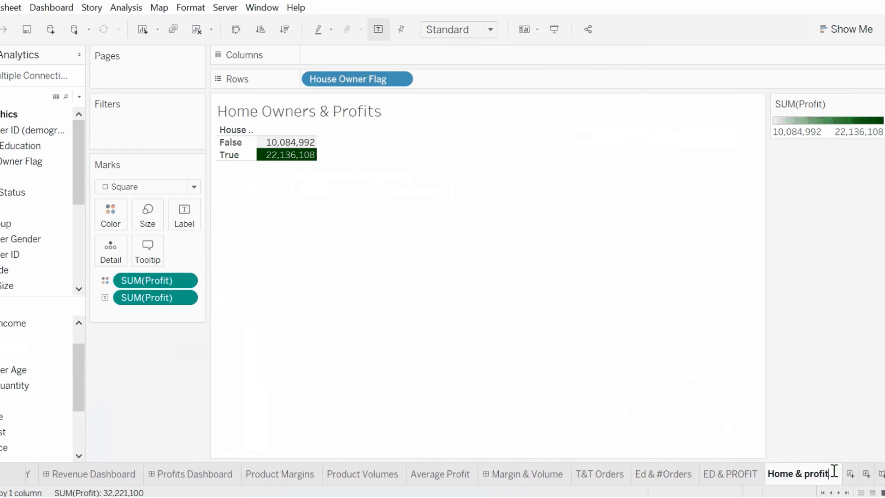
key(Return)
key(ctrl+m)
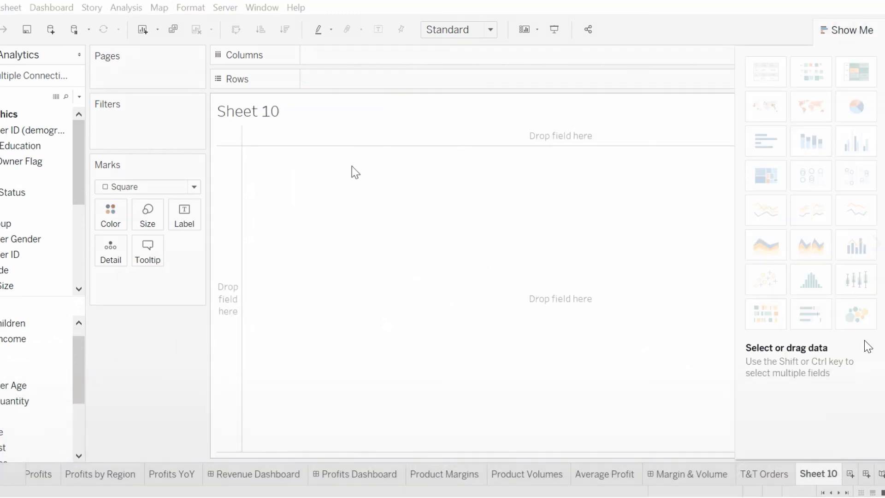